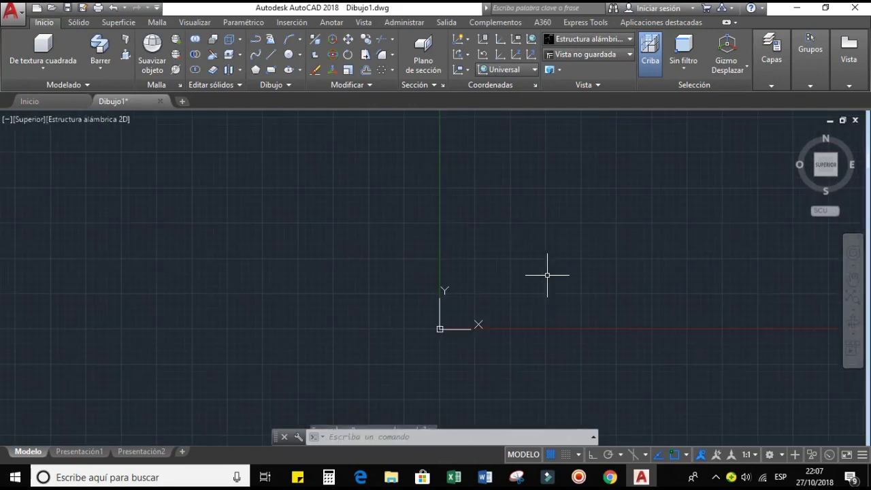
Draw a circle of radius 11.41 and centre it in the view
{"action": "scroll", "coordinate": [548, 276], "scroll_direction": "up", "scroll_amount": 3}
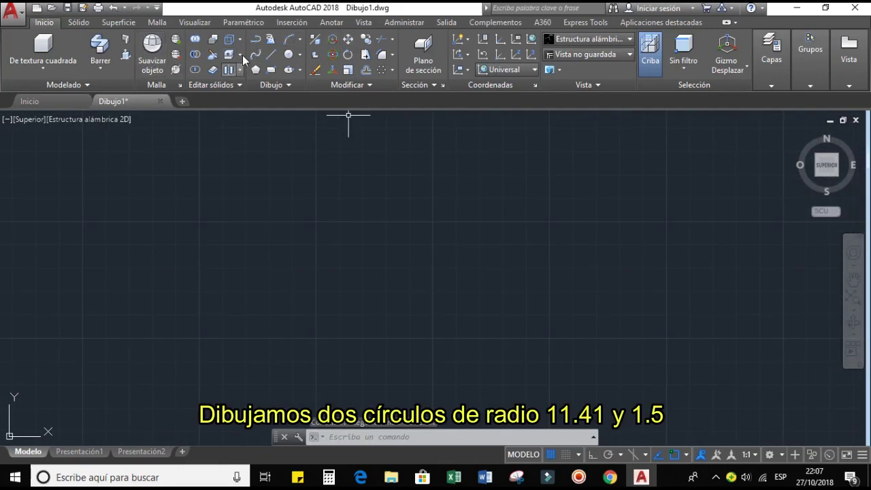
{"action": "left_click", "coordinate": [285, 54]}
{"action": "left_click", "coordinate": [455, 241]}
{"action": "type", "text": "11.41"}
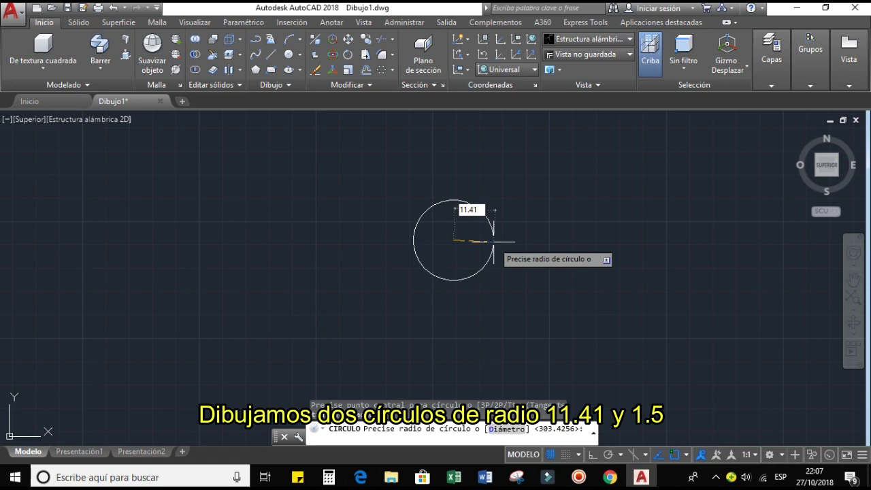
{"action": "key", "text": "Return"}
{"action": "scroll", "coordinate": [491, 229], "scroll_direction": "up", "scroll_amount": 3}
{"action": "scroll", "coordinate": [491, 230], "scroll_direction": "up", "scroll_amount": 3}
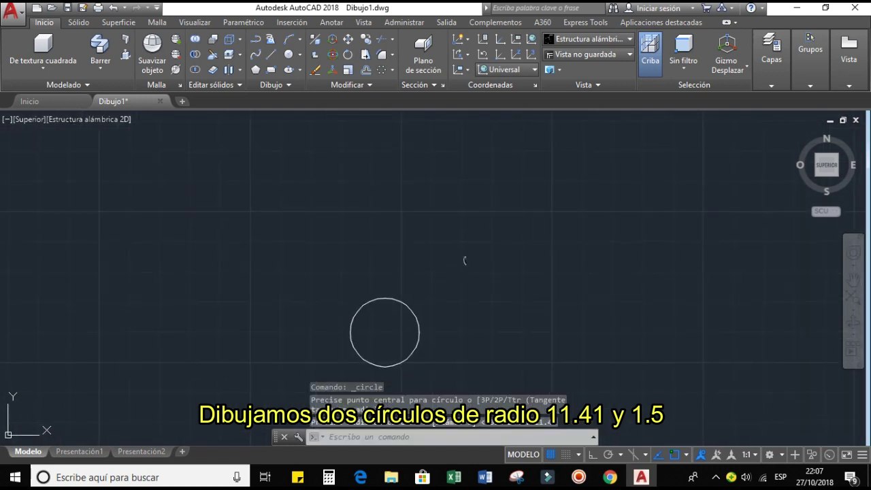
{"action": "middle_click_drag", "start_coordinate": [465, 260], "coordinate": [486, 195]}
{"action": "scroll", "coordinate": [486, 195], "scroll_direction": "up", "scroll_amount": 3}
{"action": "scroll", "coordinate": [477, 204], "scroll_direction": "up", "scroll_amount": 2}
{"action": "scroll", "coordinate": [480, 190], "scroll_direction": "down", "scroll_amount": 1}
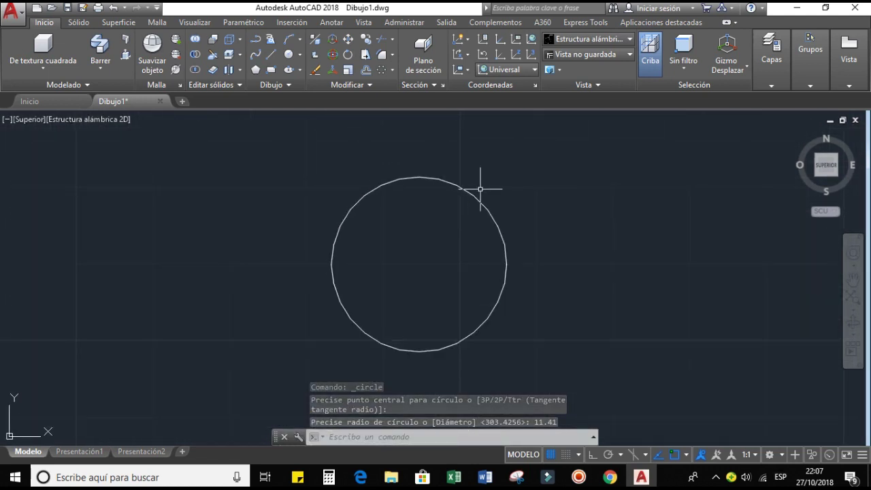
Add a concentric circle of radius 1.5 at the same centre
{"action": "key", "text": "Return"}
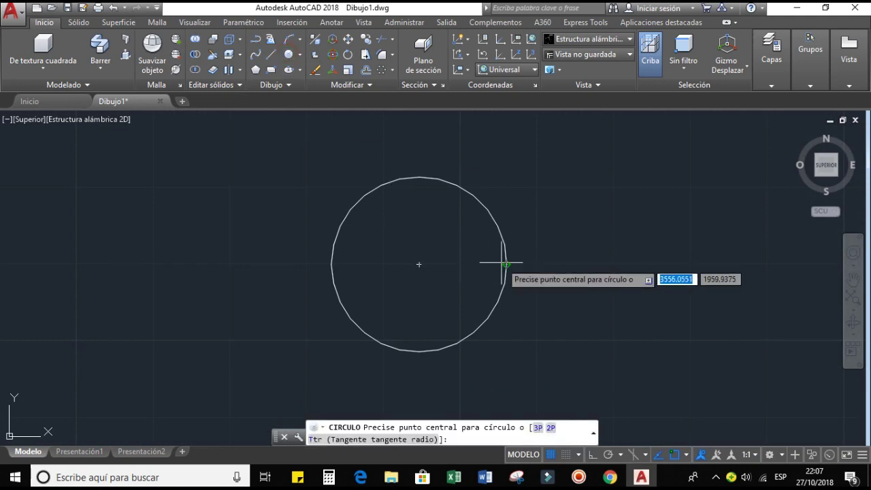
{"action": "left_click", "coordinate": [418, 264]}
{"action": "type", "text": "1.5"}
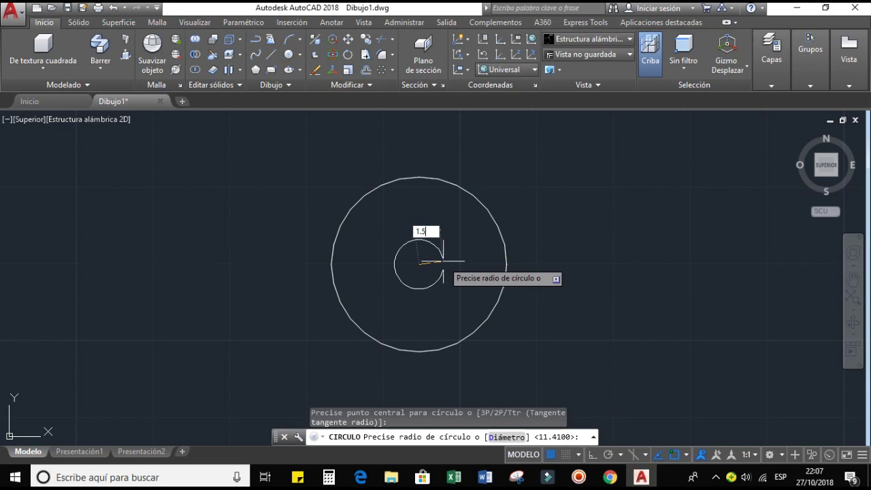
{"action": "key", "text": "Return"}
{"action": "key", "text": "Escape"}
{"action": "middle_click_drag", "start_coordinate": [445, 232], "coordinate": [437, 213]}
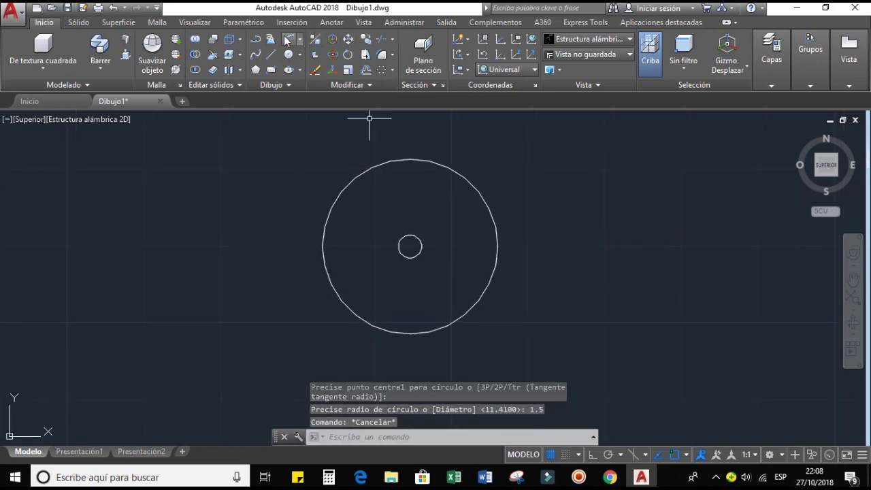
Draw a vertical polyline from the small circle's centre to the large circle's top quadrant
{"action": "left_click", "coordinate": [256, 39]}
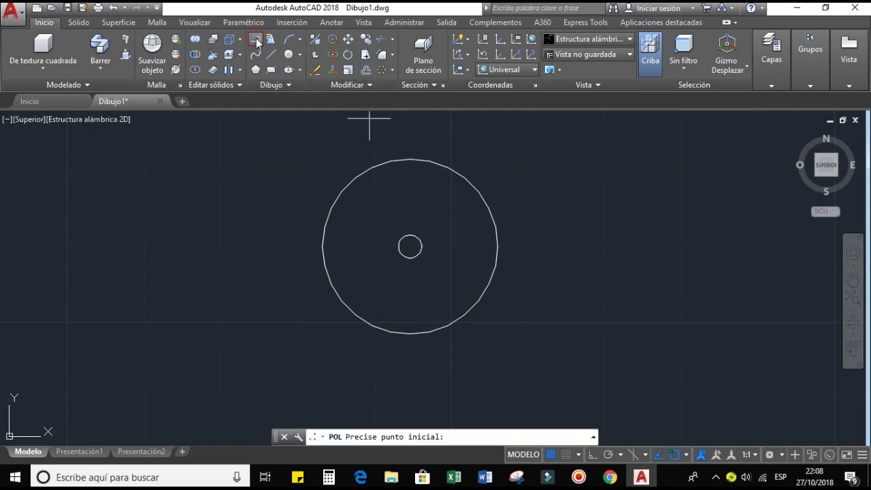
{"action": "left_click", "coordinate": [410, 247]}
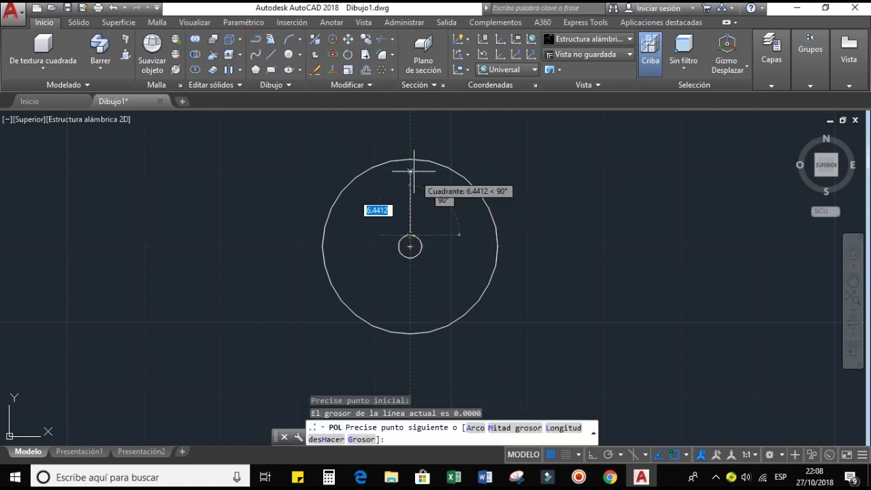
{"action": "left_click", "coordinate": [409, 162]}
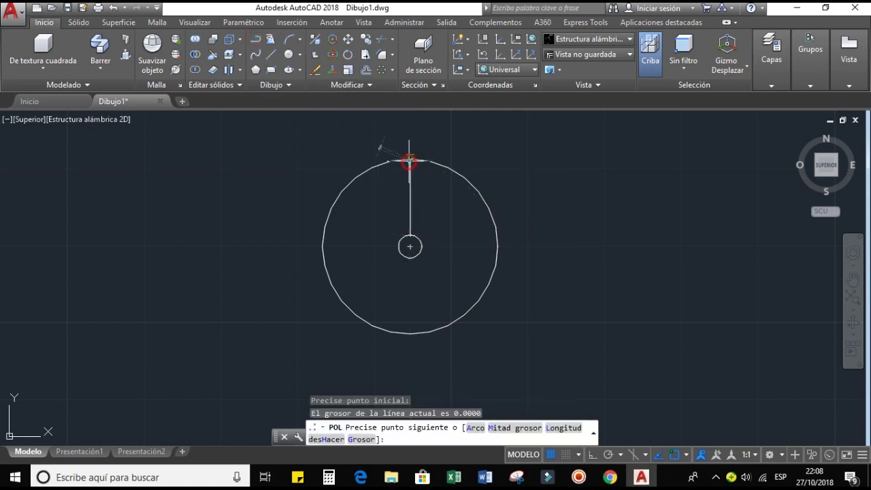
{"action": "left_click", "coordinate": [409, 162]}
{"action": "key", "text": "Escape"}
{"action": "scroll", "coordinate": [412, 200], "scroll_direction": "down", "scroll_amount": 3}
{"action": "scroll", "coordinate": [402, 198], "scroll_direction": "down", "scroll_amount": 2}
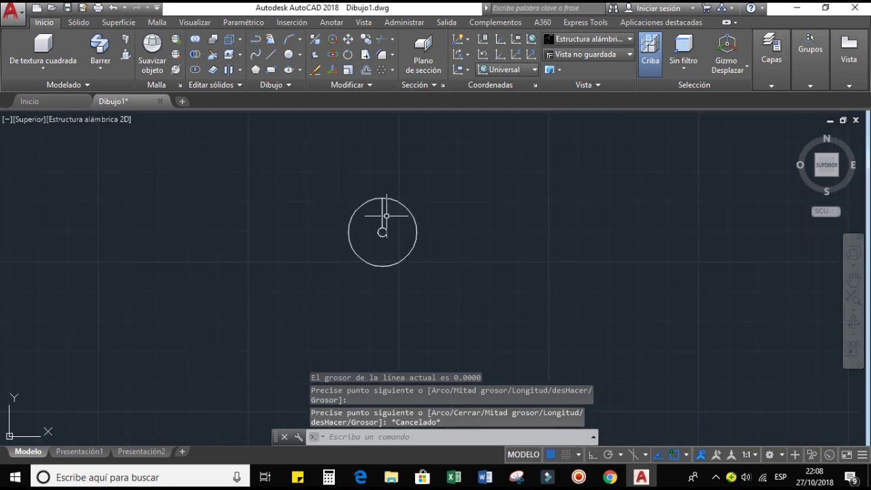
{"action": "scroll", "coordinate": [383, 211], "scroll_direction": "up", "scroll_amount": 4}
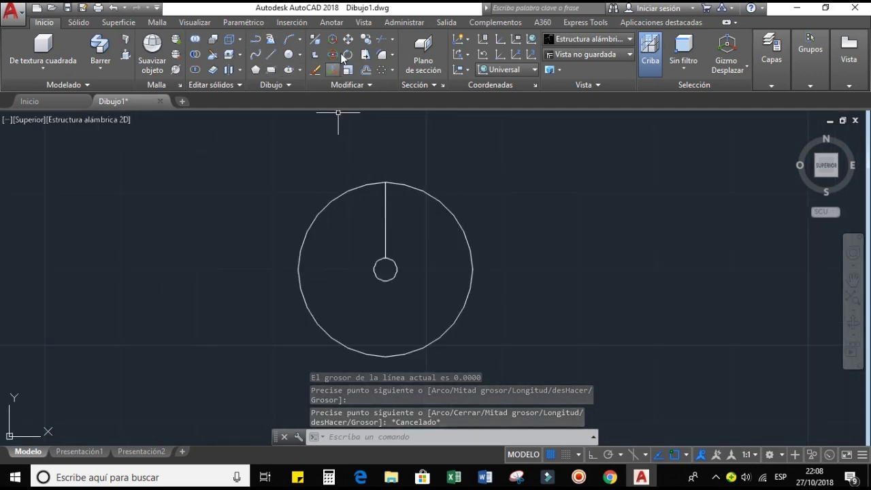
Polar-array the vertical line into 5 items around the circles' centre
{"action": "left_click", "coordinate": [393, 70]}
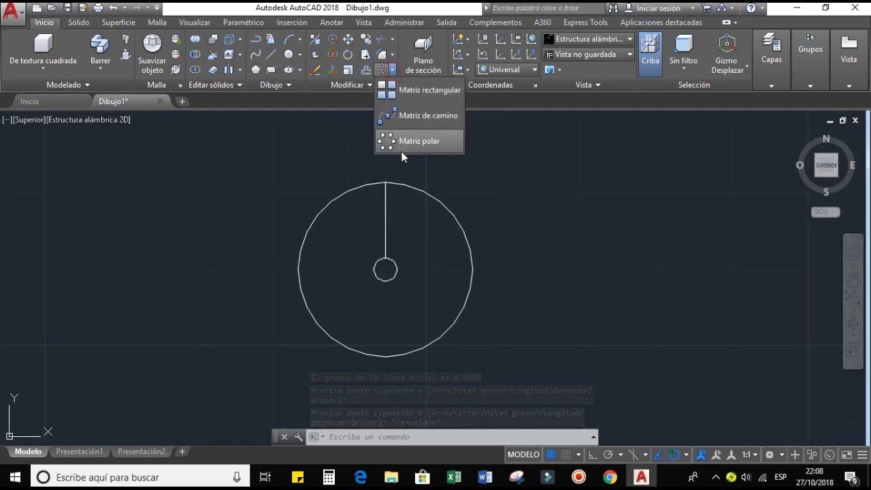
{"action": "left_click", "coordinate": [402, 140]}
{"action": "left_click", "coordinate": [385, 239]}
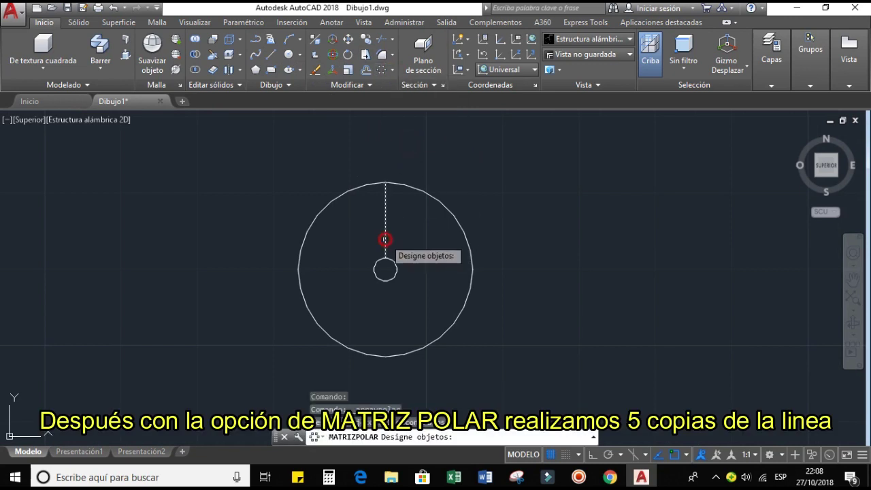
{"action": "key", "text": "Return"}
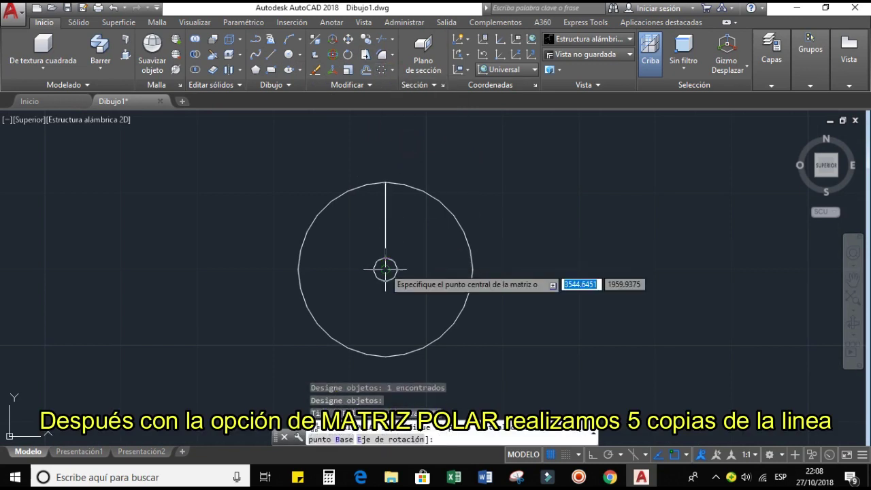
{"action": "left_click", "coordinate": [385, 269]}
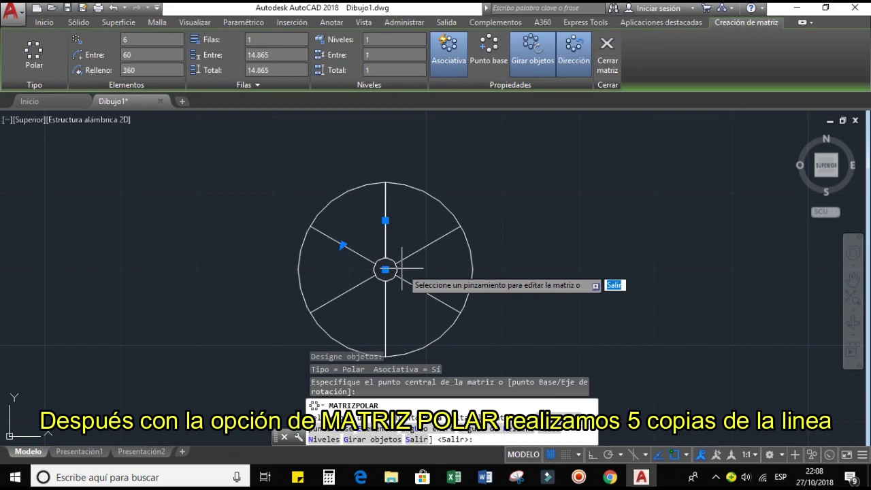
{"action": "left_click", "coordinate": [373, 432]}
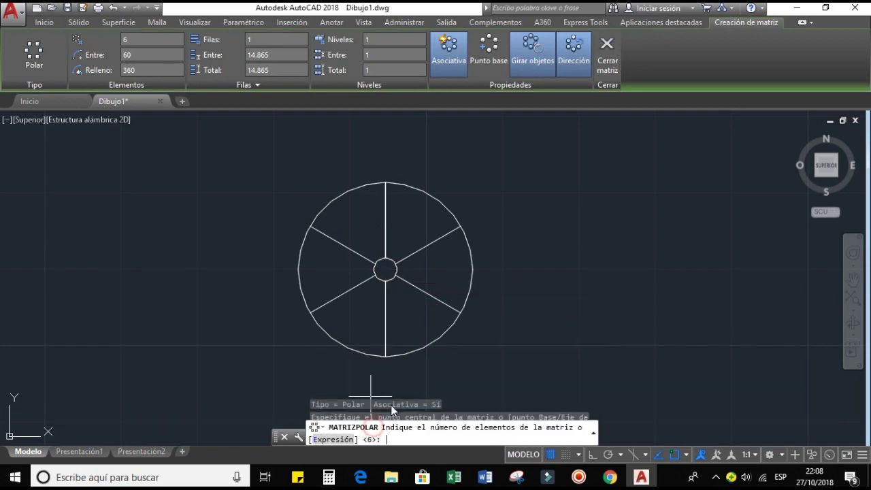
{"action": "type", "text": "5"}
{"action": "key", "text": "Return"}
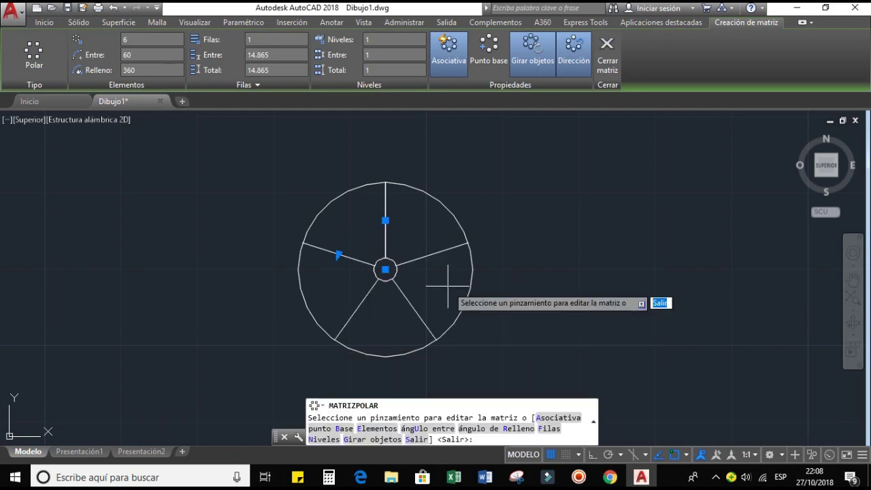
{"action": "key", "text": "Escape"}
{"action": "middle_click_drag", "start_coordinate": [418, 270], "coordinate": [338, 209]}
{"action": "type", "text": "CON"}
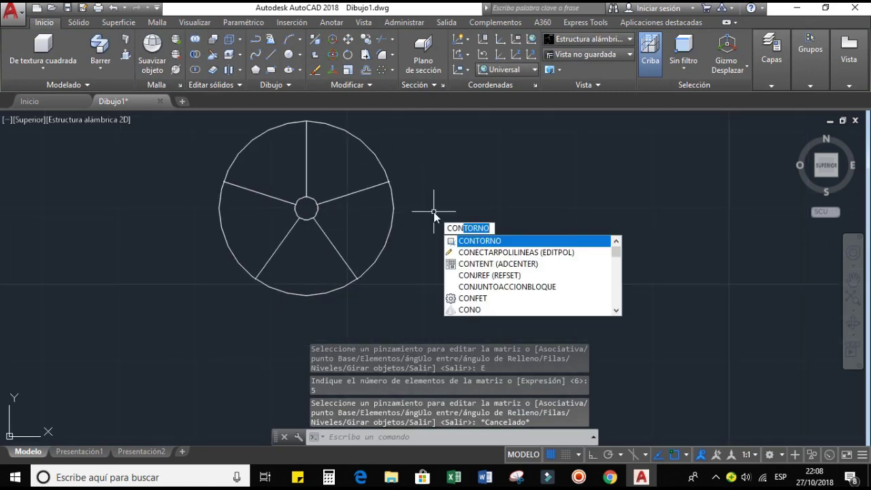
Create a closed boundary by picking inside one sector
{"action": "key", "text": "Return"}
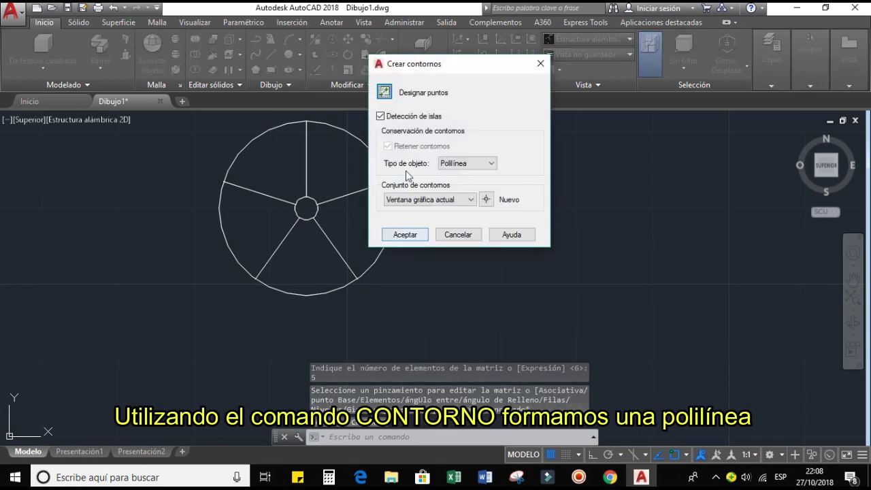
{"action": "left_click", "coordinate": [384, 94]}
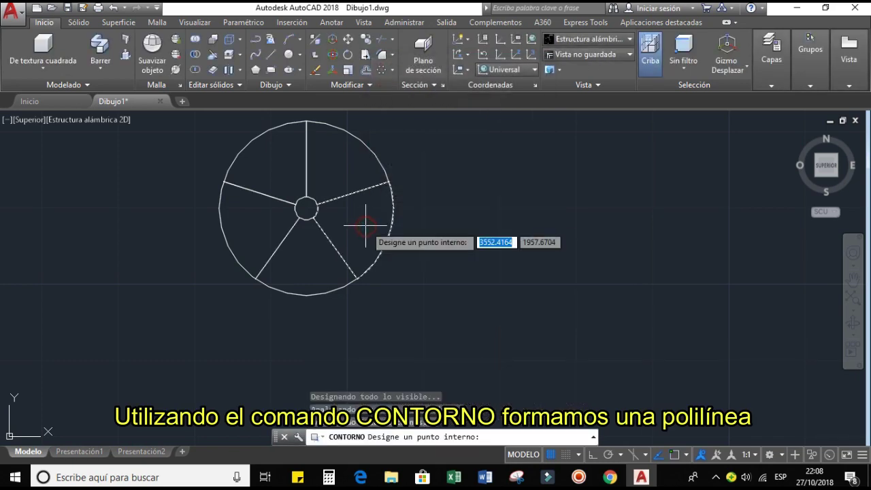
{"action": "key", "text": "Return"}
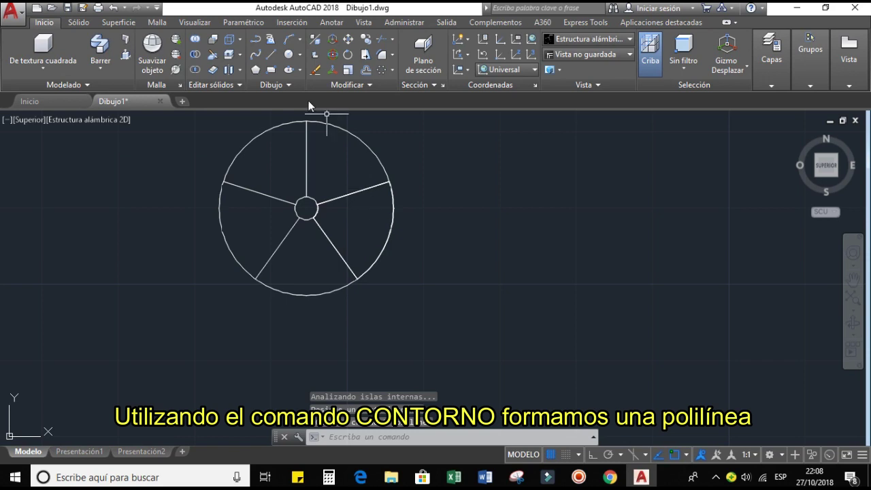
Move the sector boundary horizontally to the right of the wheel with Ortho on
{"action": "left_click", "coordinate": [348, 39]}
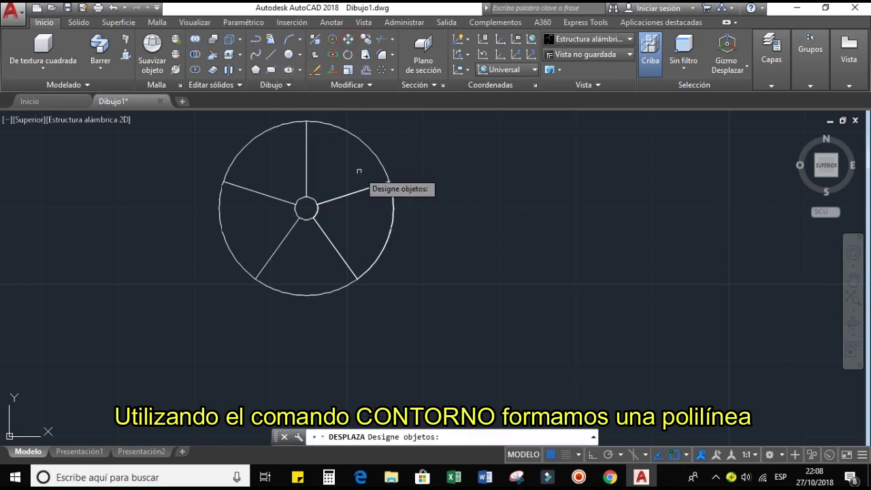
{"action": "left_click", "coordinate": [358, 190]}
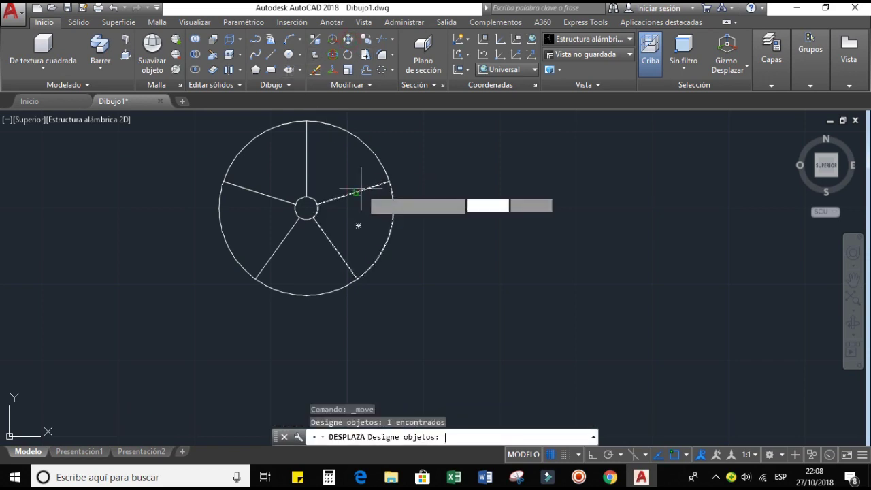
{"action": "key", "text": "Return"}
{"action": "left_click", "coordinate": [358, 224]}
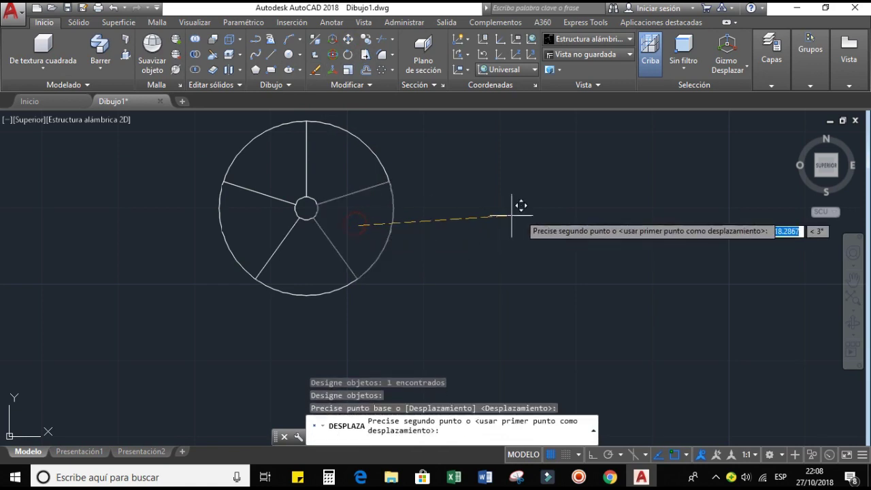
{"action": "key", "text": "F8"}
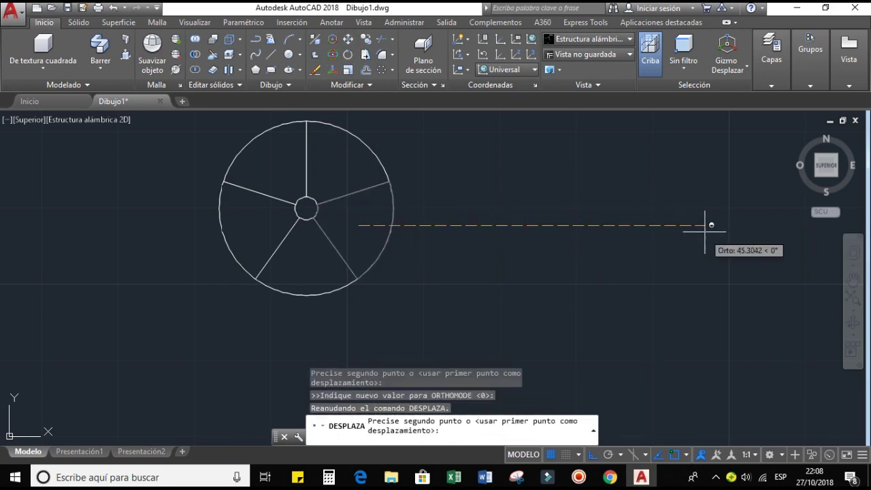
{"action": "left_click", "coordinate": [767, 224]}
{"action": "middle_click_drag", "start_coordinate": [530, 236], "coordinate": [396, 257]}
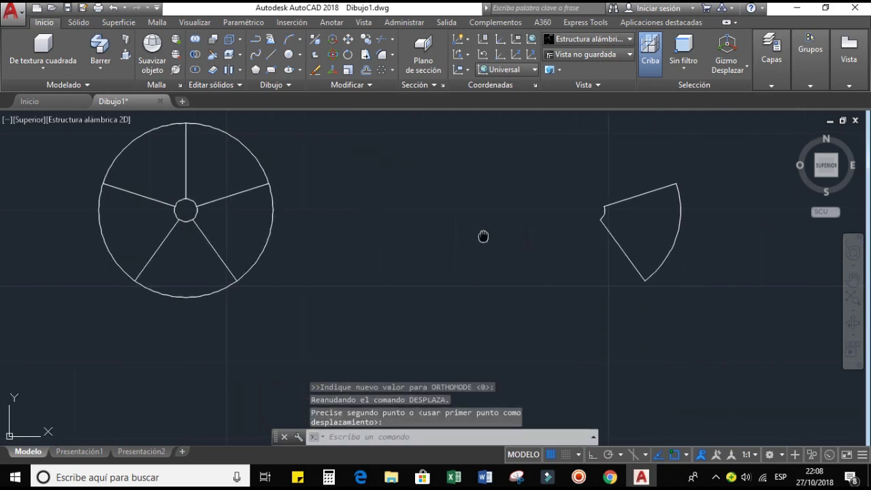
{"action": "middle_click_drag", "start_coordinate": [484, 237], "coordinate": [229, 236]}
{"action": "scroll", "coordinate": [352, 220], "scroll_direction": "up", "scroll_amount": 1}
{"action": "scroll", "coordinate": [364, 224], "scroll_direction": "up", "scroll_amount": 2}
{"action": "scroll", "coordinate": [356, 222], "scroll_direction": "down", "scroll_amount": 2}
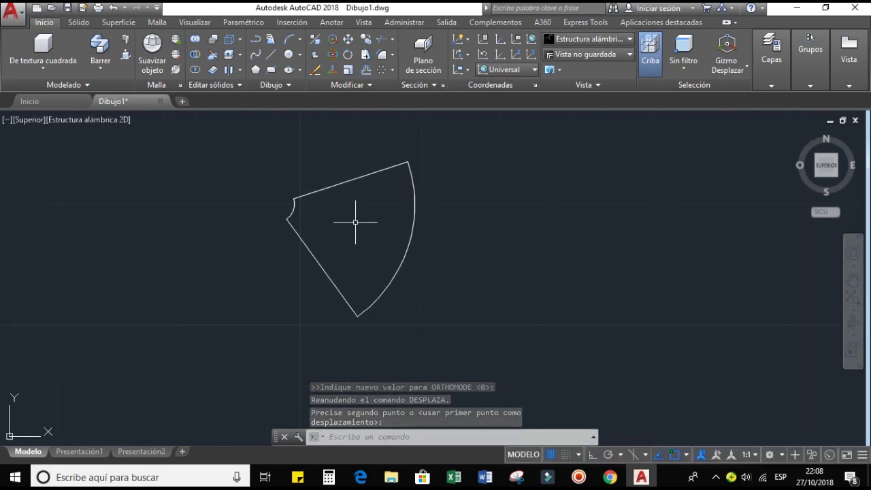
{"action": "left_click", "coordinate": [365, 86]}
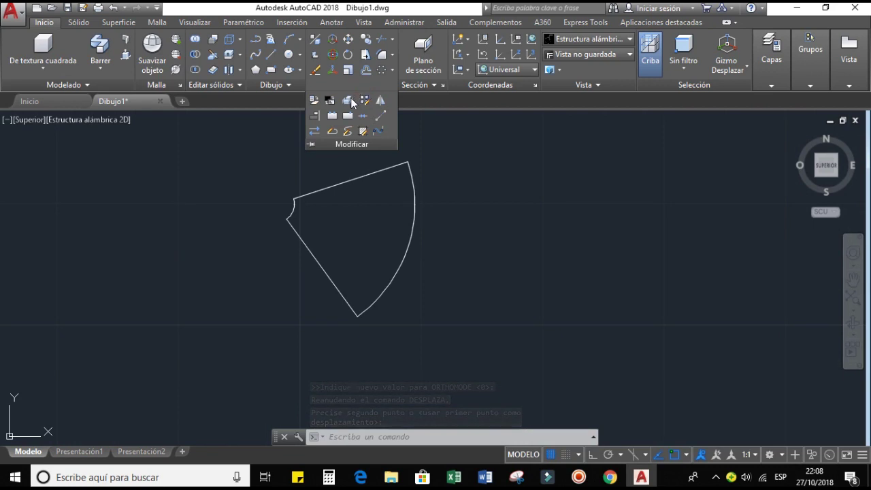
Explode the sector polyline into separate lines and arcs
{"action": "left_click", "coordinate": [348, 101]}
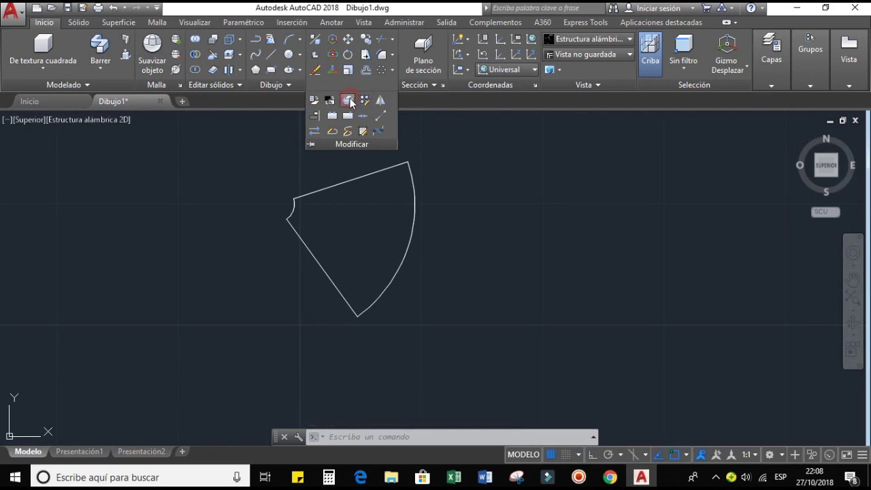
{"action": "left_click", "coordinate": [406, 248]}
{"action": "key", "text": "Return"}
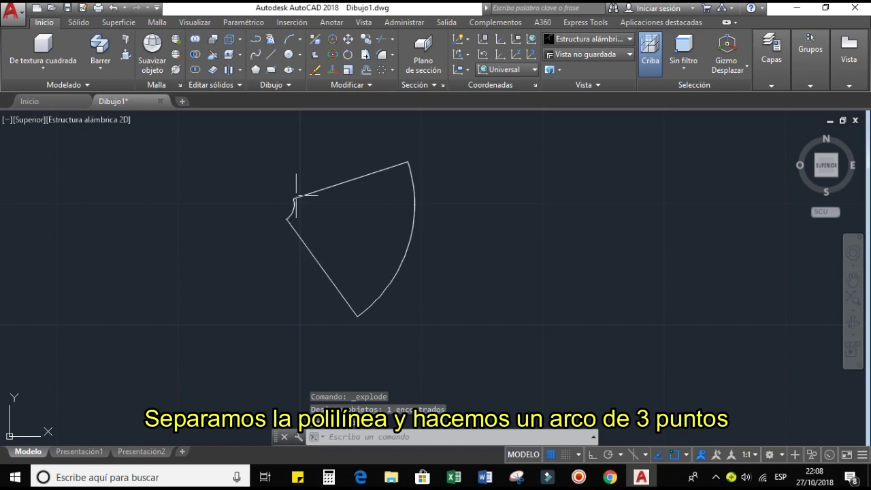
Draw a three-point arc from the left corner to the top-right corner
{"action": "left_click", "coordinate": [288, 39]}
{"action": "scroll", "coordinate": [294, 196], "scroll_direction": "up", "scroll_amount": 3}
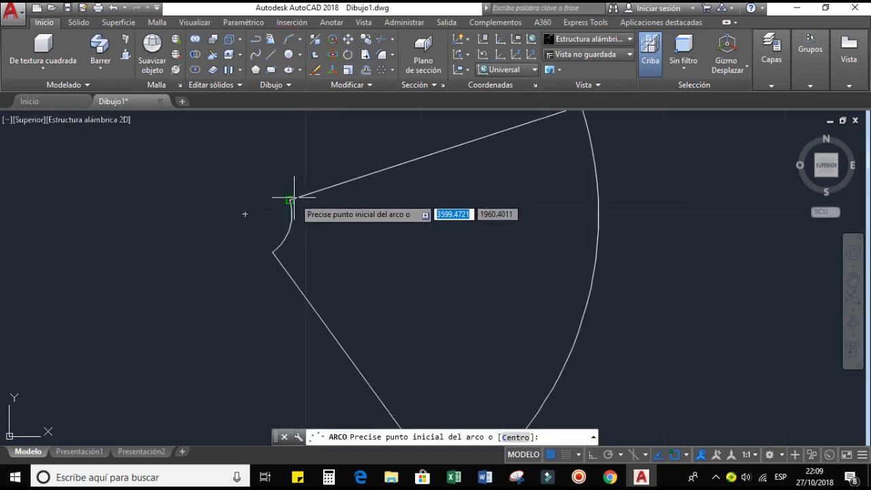
{"action": "left_click", "coordinate": [290, 201]}
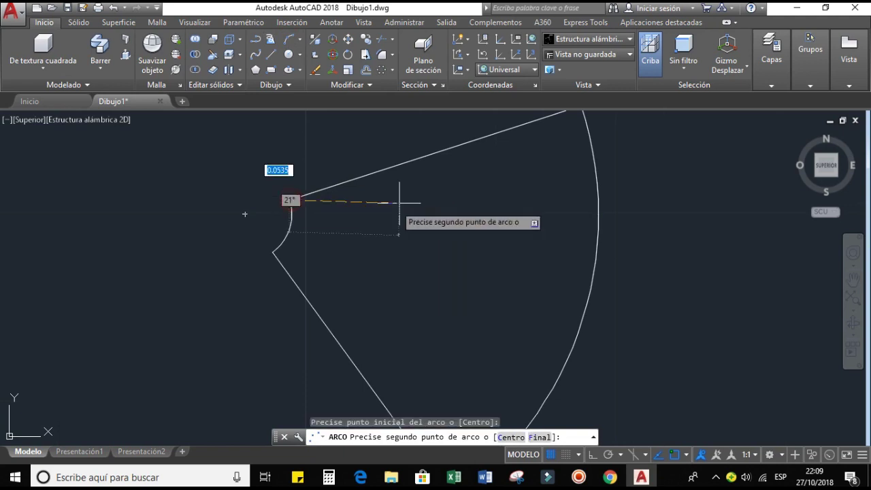
{"action": "left_click", "coordinate": [456, 192]}
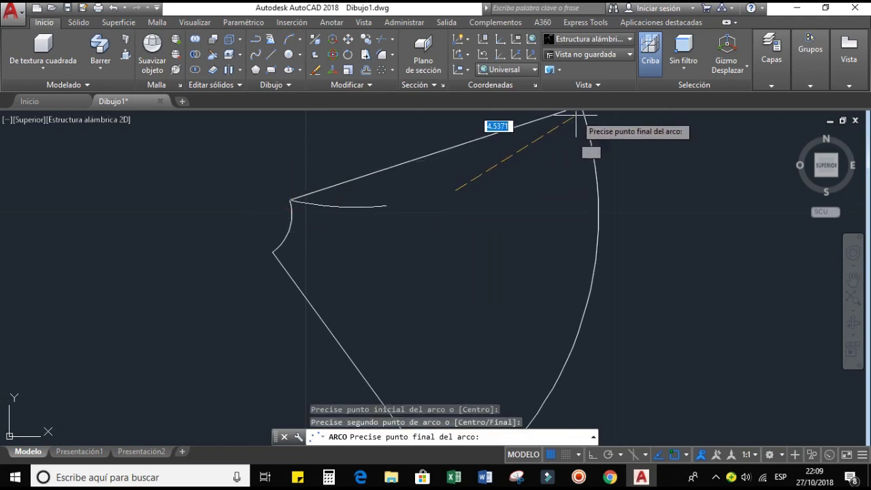
{"action": "middle_click_drag", "start_coordinate": [582, 116], "coordinate": [541, 153]}
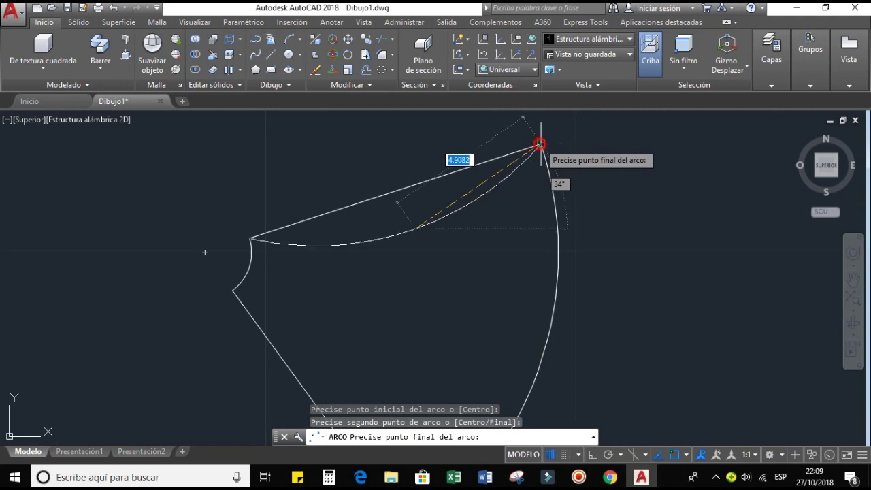
{"action": "left_click", "coordinate": [539, 145]}
{"action": "key", "text": "Escape"}
{"action": "scroll", "coordinate": [540, 144], "scroll_direction": "down", "scroll_amount": 5}
{"action": "scroll", "coordinate": [471, 204], "scroll_direction": "up", "scroll_amount": 3}
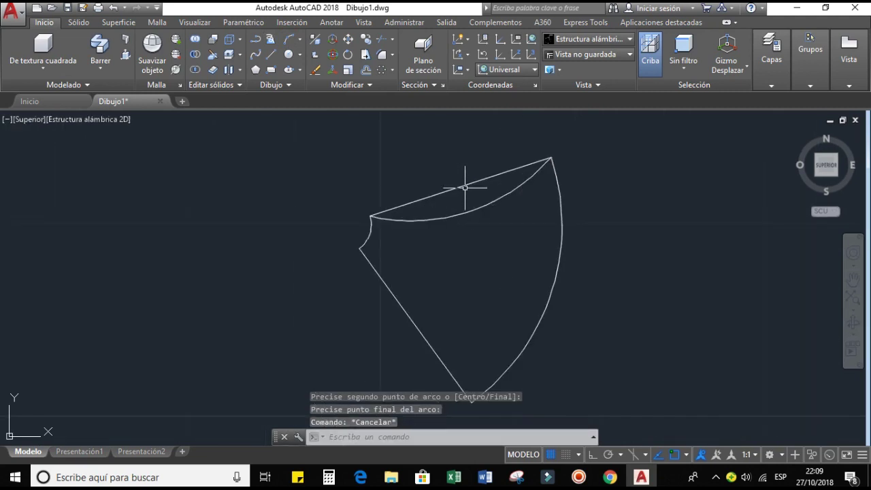
Delete the sector's straight top edge
{"action": "left_click", "coordinate": [463, 186]}
{"action": "key", "text": "Delete"}
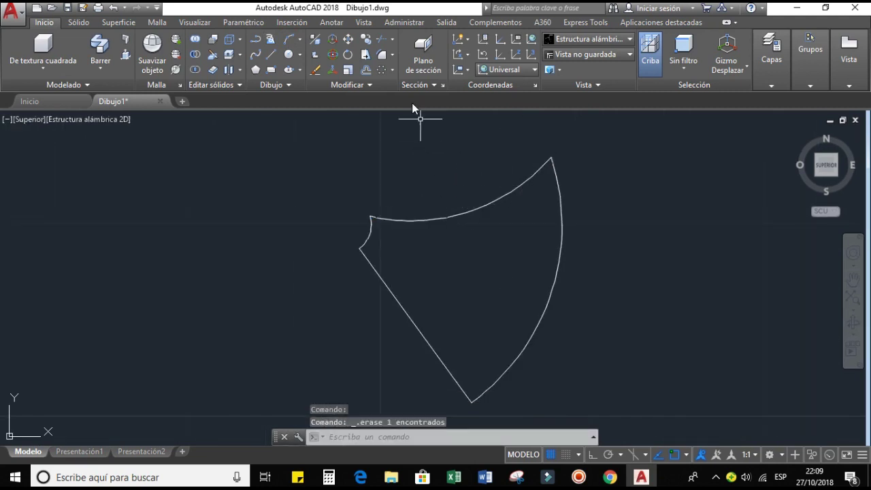
{"action": "left_click", "coordinate": [383, 54]}
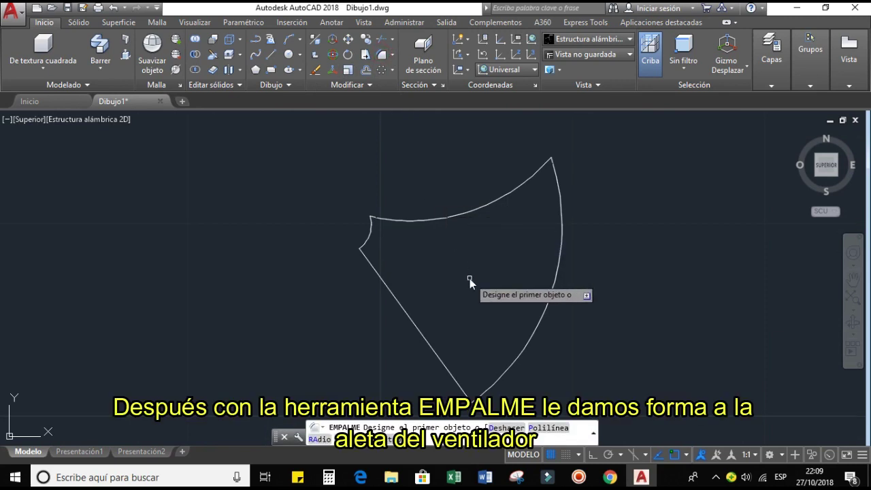
{"action": "type", "text": "3"}
Fillet the bottom corner between the left edge and right arc at radius 3.61
{"action": "key", "text": "Escape"}
{"action": "key", "text": "Escape"}
{"action": "key", "text": "Escape"}
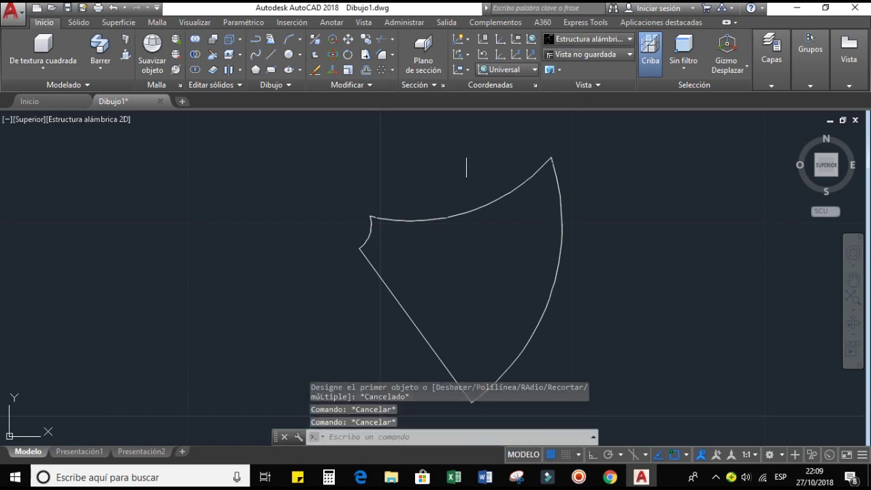
{"action": "left_click", "coordinate": [382, 56]}
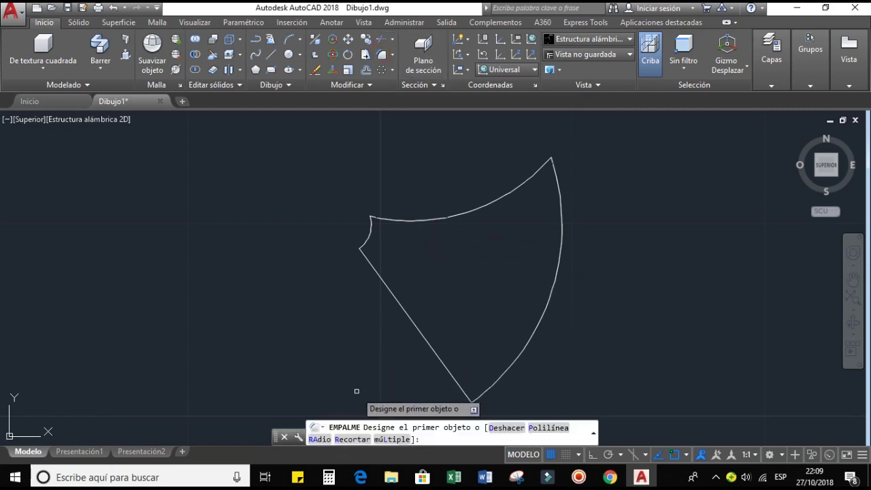
{"action": "left_click", "coordinate": [320, 439]}
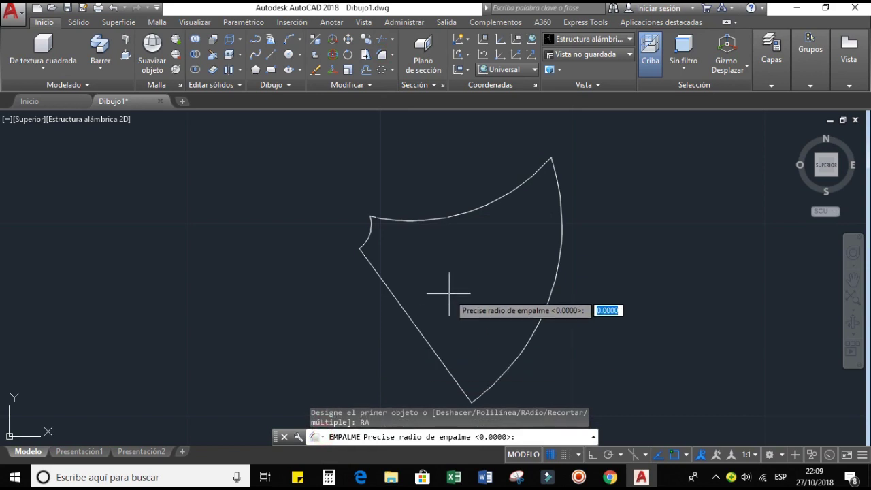
{"action": "type", "text": "3.6"}
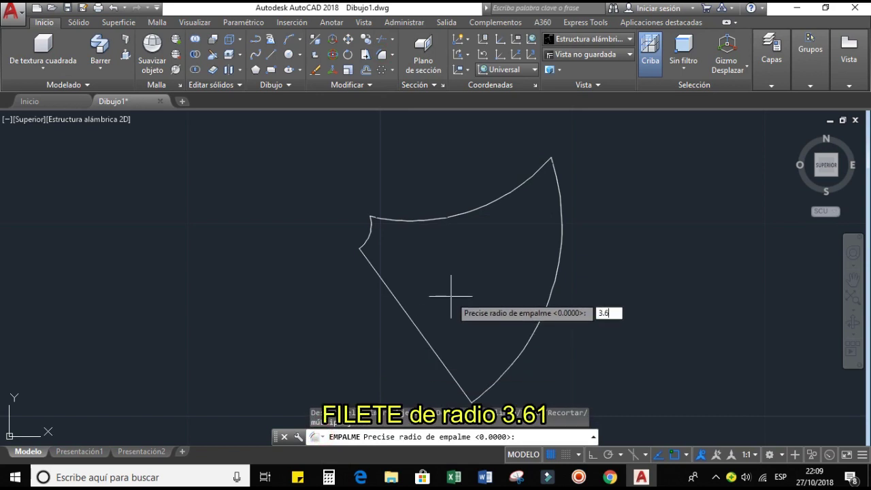
{"action": "type", "text": "1"}
{"action": "key", "text": "Return"}
{"action": "left_click", "coordinate": [449, 369]}
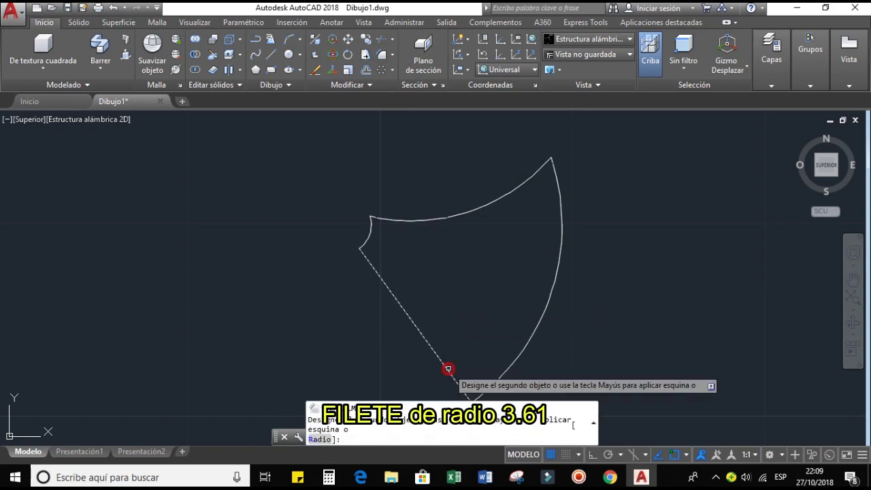
{"action": "left_click", "coordinate": [503, 365]}
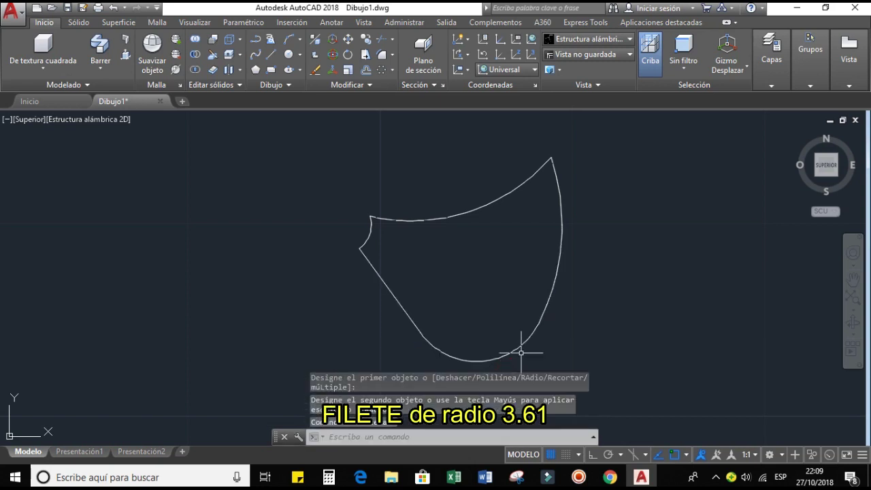
{"action": "middle_click_drag", "start_coordinate": [521, 353], "coordinate": [399, 311]}
{"action": "scroll", "coordinate": [393, 296], "scroll_direction": "down", "scroll_amount": 2}
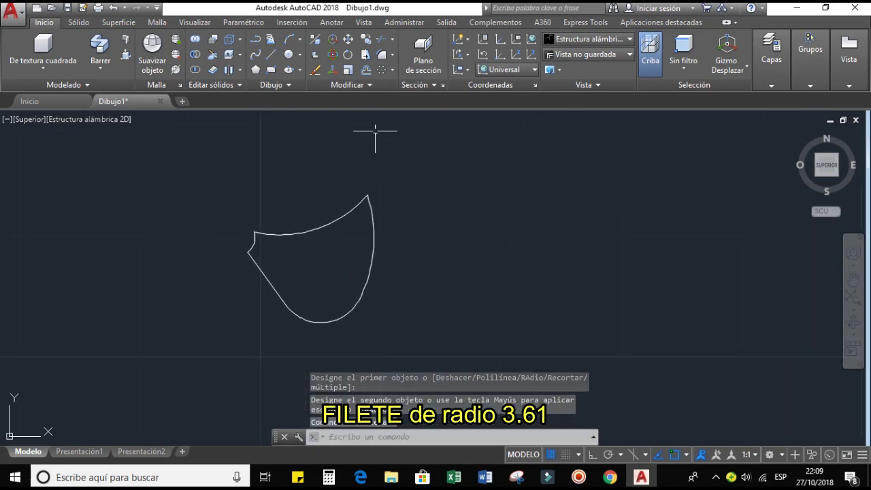
Fillet the top corner between the upper arc and right edge at radius 2.82
{"action": "left_click", "coordinate": [382, 55]}
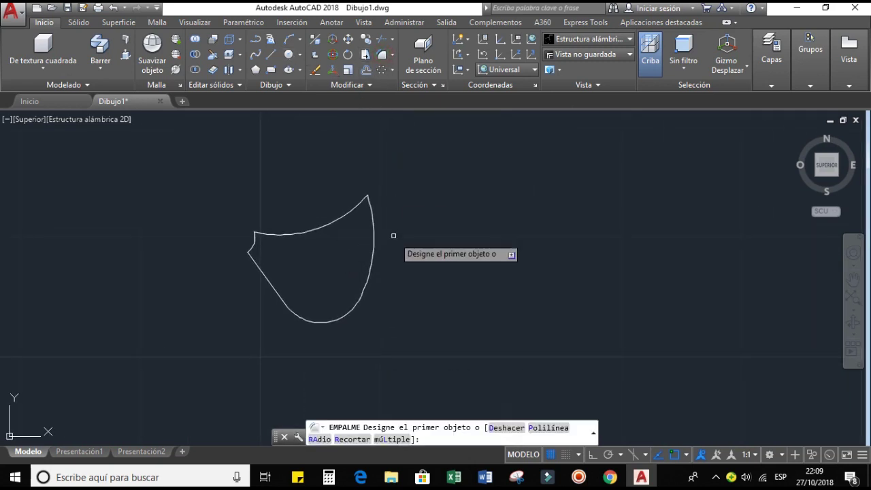
{"action": "type", "text": "r"}
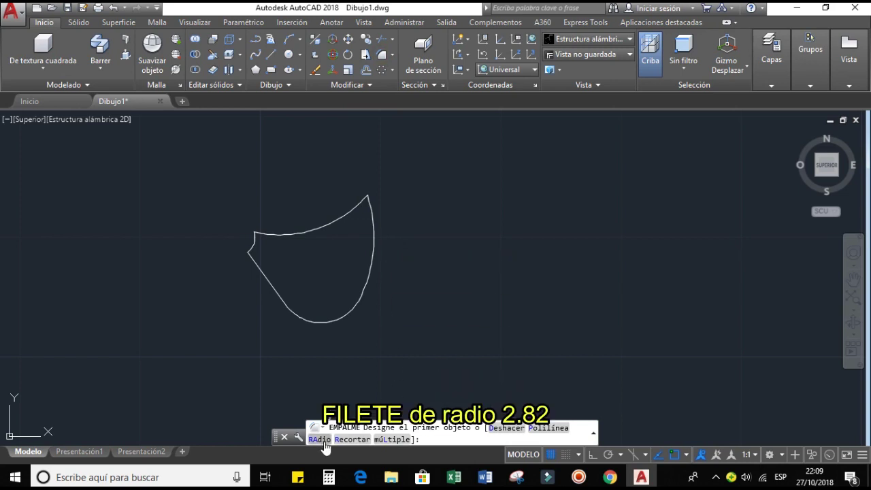
{"action": "key", "text": "Return"}
{"action": "type", "text": "2.82"}
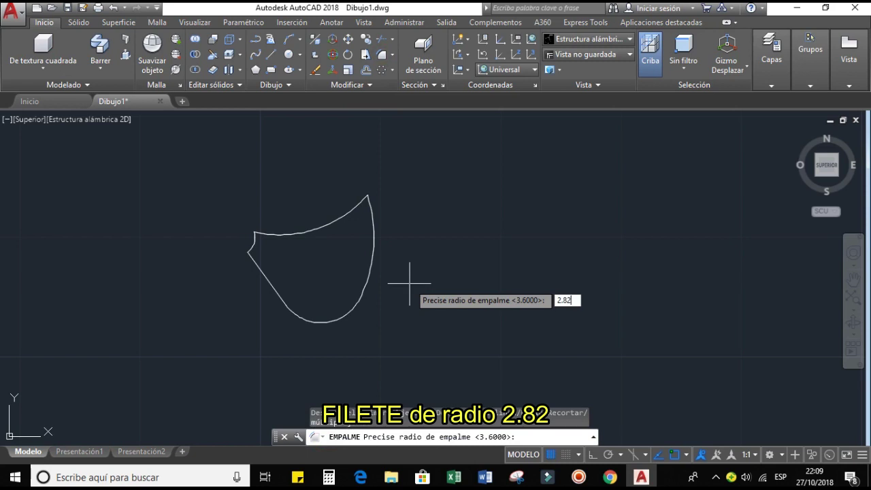
{"action": "key", "text": "Return"}
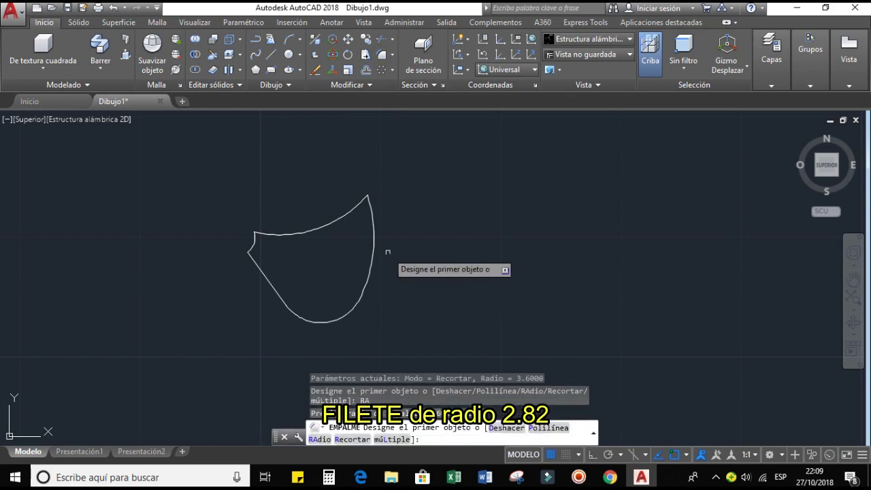
{"action": "left_click", "coordinate": [356, 208]}
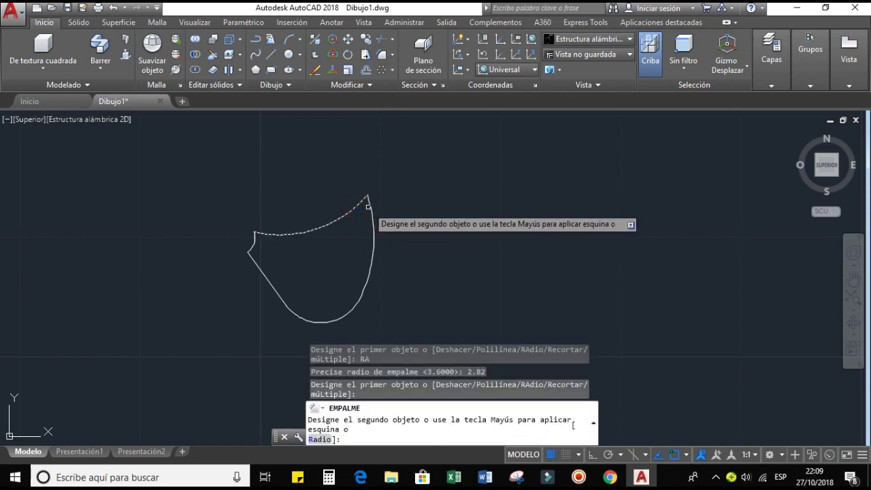
{"action": "left_click", "coordinate": [369, 207]}
{"action": "key", "text": "Escape"}
Cancel a started trim and delete the leftover large circle
{"action": "scroll", "coordinate": [385, 245], "scroll_direction": "down", "scroll_amount": 2}
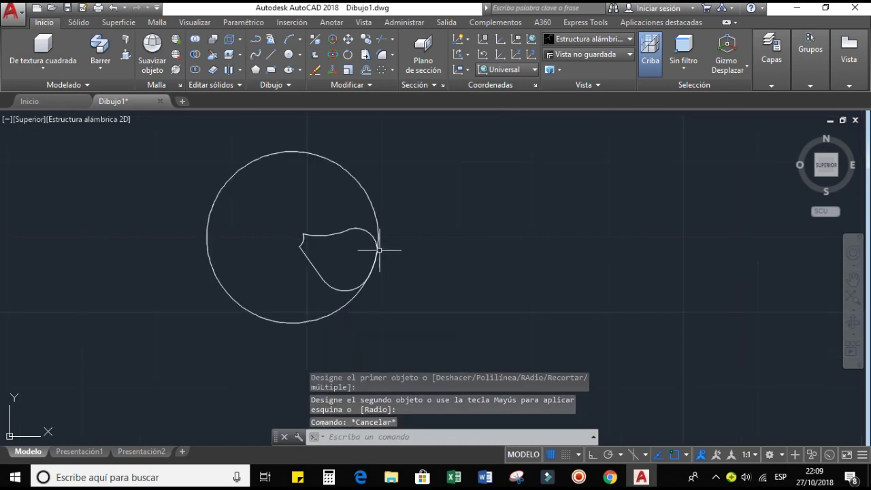
{"action": "scroll", "coordinate": [381, 248], "scroll_direction": "up", "scroll_amount": 2}
{"action": "scroll", "coordinate": [378, 252], "scroll_direction": "up", "scroll_amount": 3}
{"action": "scroll", "coordinate": [389, 248], "scroll_direction": "down", "scroll_amount": 2}
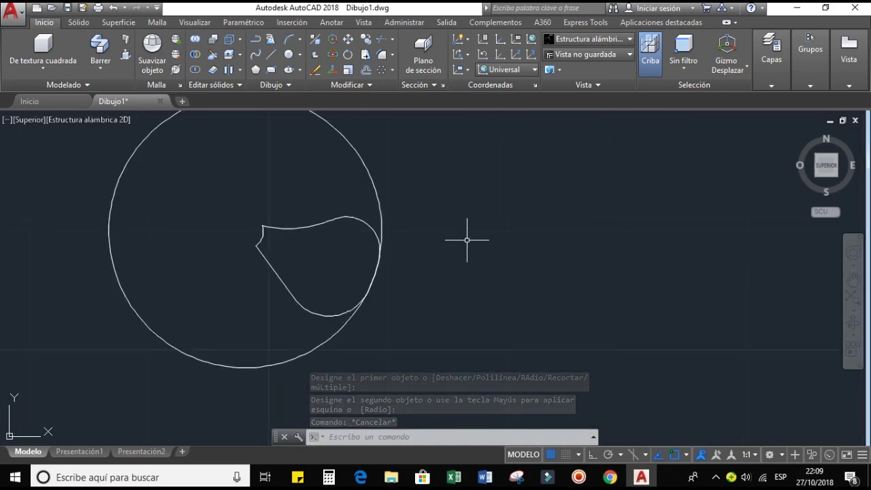
{"action": "type", "text": "m"}
{"action": "key", "text": "Return"}
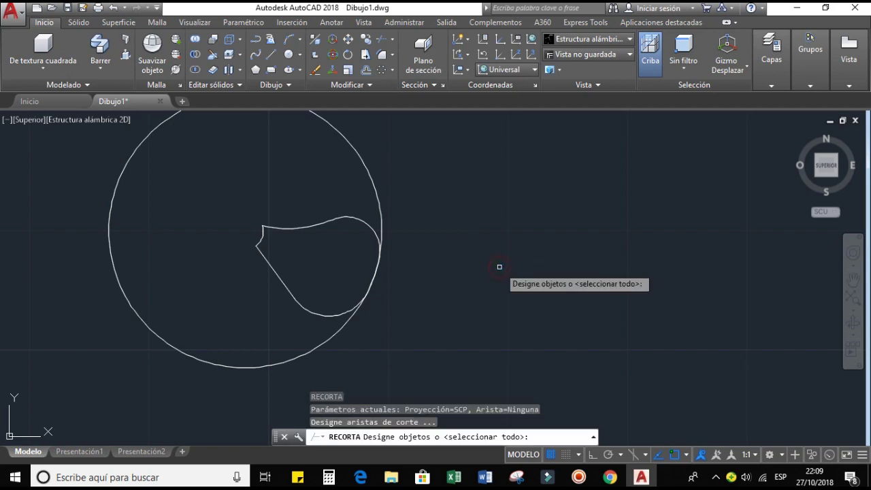
{"action": "left_click", "coordinate": [468, 284]}
{"action": "left_click", "coordinate": [308, 214]}
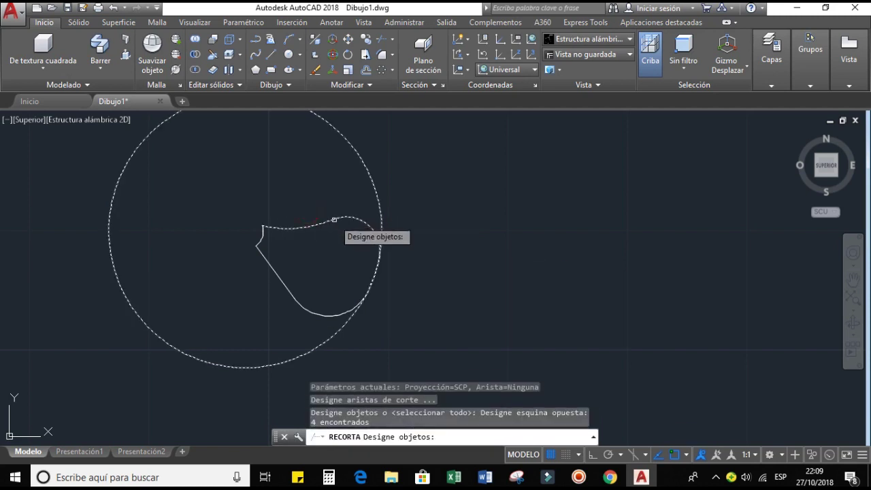
{"action": "key", "text": "Return"}
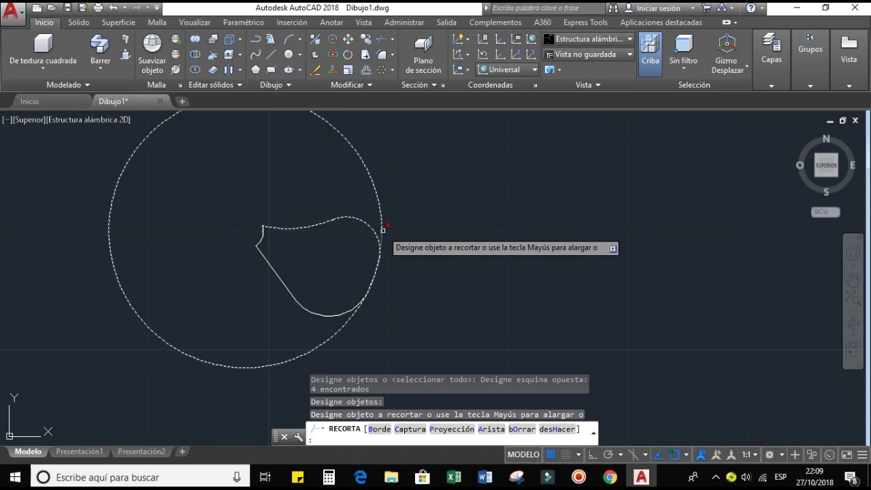
{"action": "key", "text": "Escape"}
{"action": "left_click", "coordinate": [383, 218]}
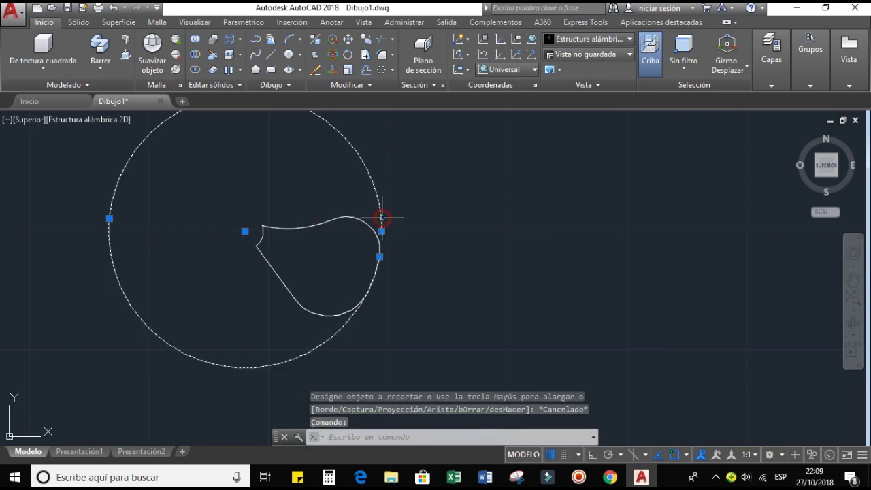
{"action": "key", "text": "Delete"}
Join all seven blade edge pieces into one closed polyline
{"action": "scroll", "coordinate": [409, 221], "scroll_direction": "up", "scroll_amount": 2}
{"action": "scroll", "coordinate": [367, 245], "scroll_direction": "down", "scroll_amount": 2}
{"action": "type", "text": "jun"}
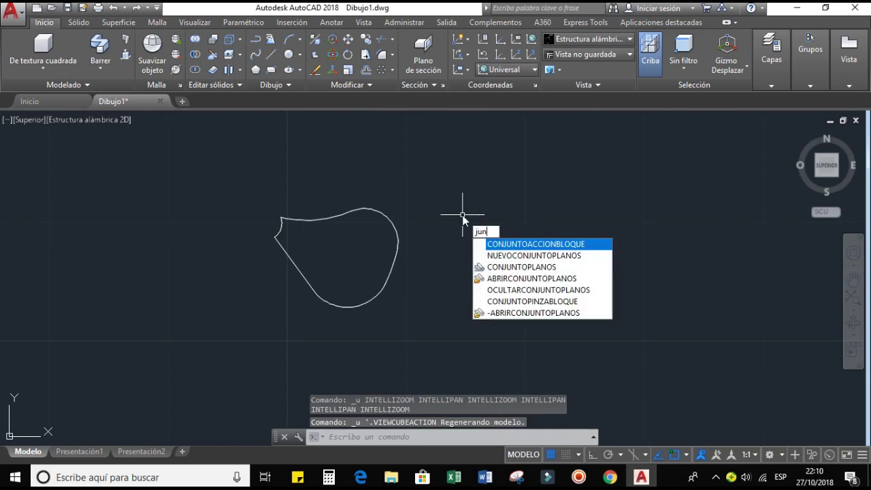
{"action": "key", "text": "BackSpace"}
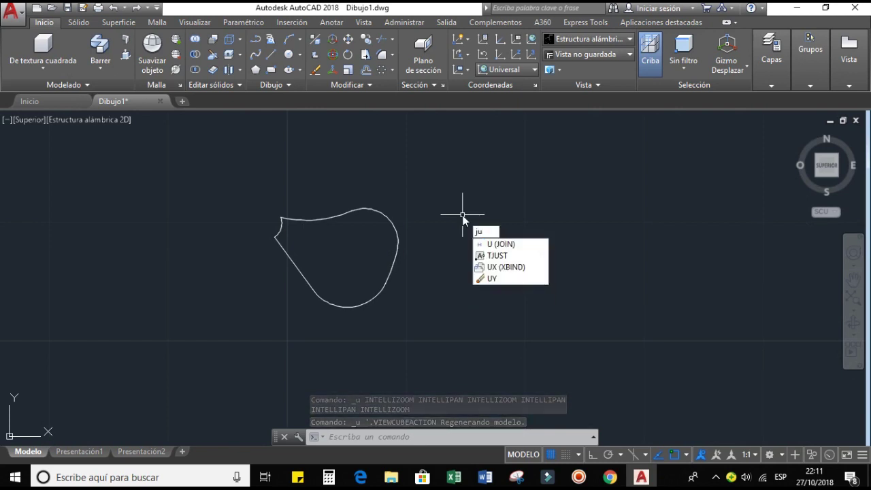
{"action": "left_click", "coordinate": [506, 244]}
{"action": "left_click", "coordinate": [408, 326]}
{"action": "left_click", "coordinate": [251, 192]}
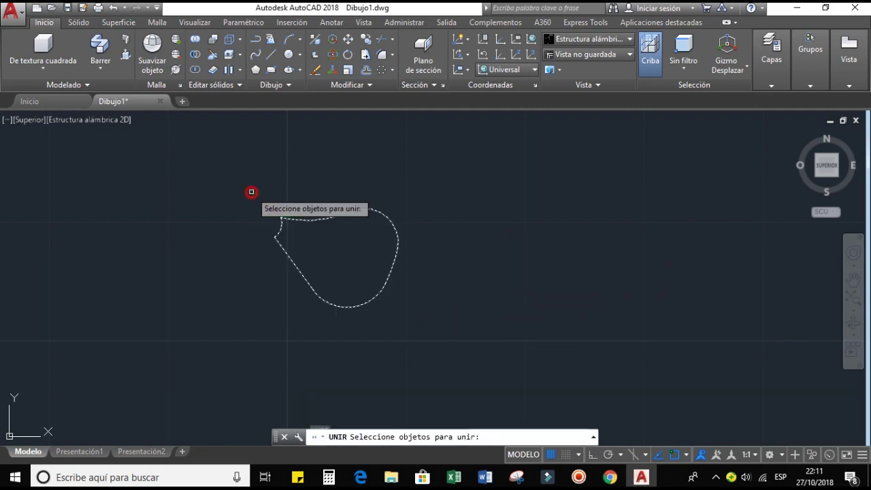
{"action": "key", "text": "Return"}
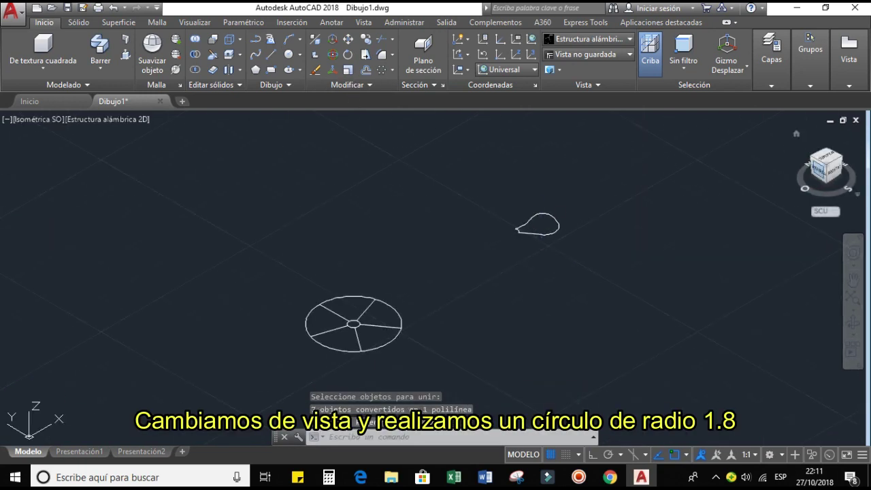
Draw a radius 1.82 circle centred on the blade's pointed end
{"action": "scroll", "coordinate": [531, 220], "scroll_direction": "up", "scroll_amount": 5}
{"action": "scroll", "coordinate": [520, 232], "scroll_direction": "up", "scroll_amount": 3}
{"action": "scroll", "coordinate": [511, 242], "scroll_direction": "down", "scroll_amount": 2}
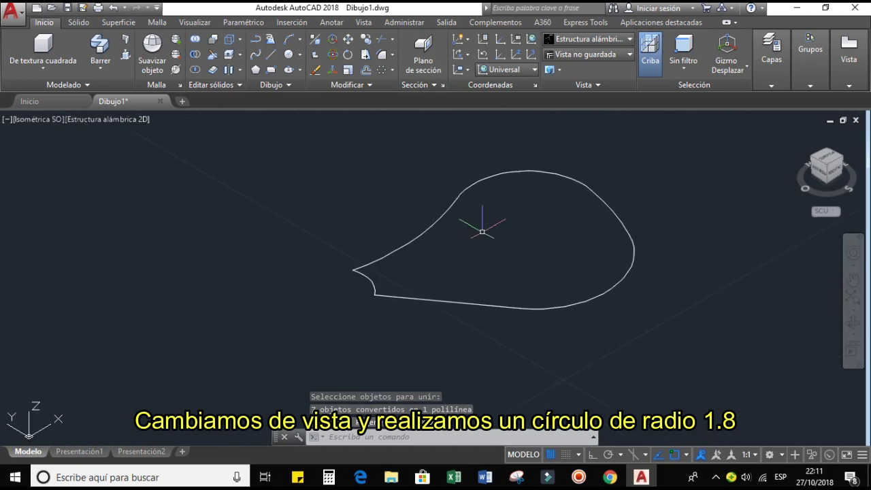
{"action": "left_click", "coordinate": [289, 56]}
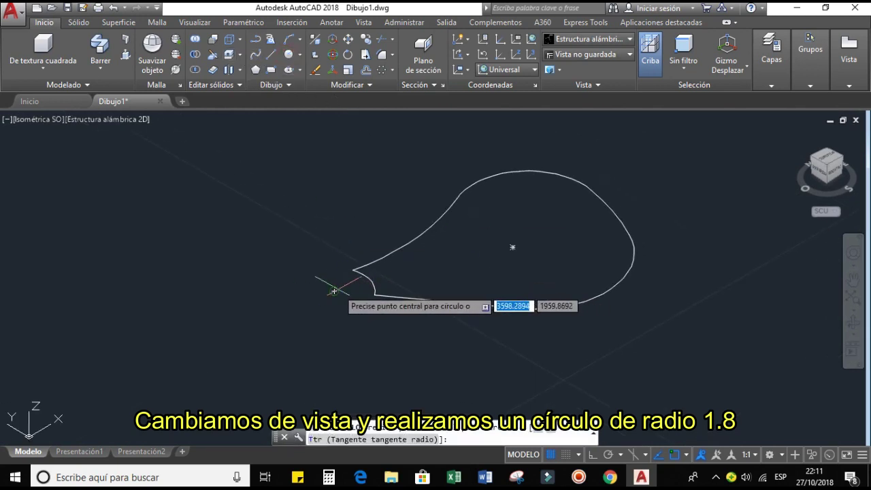
{"action": "left_click", "coordinate": [334, 291]}
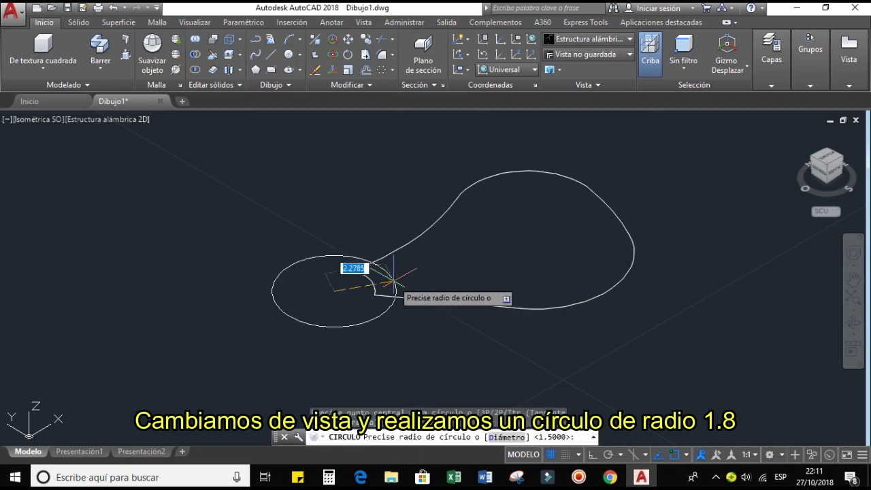
{"action": "type", "text": "1.82"}
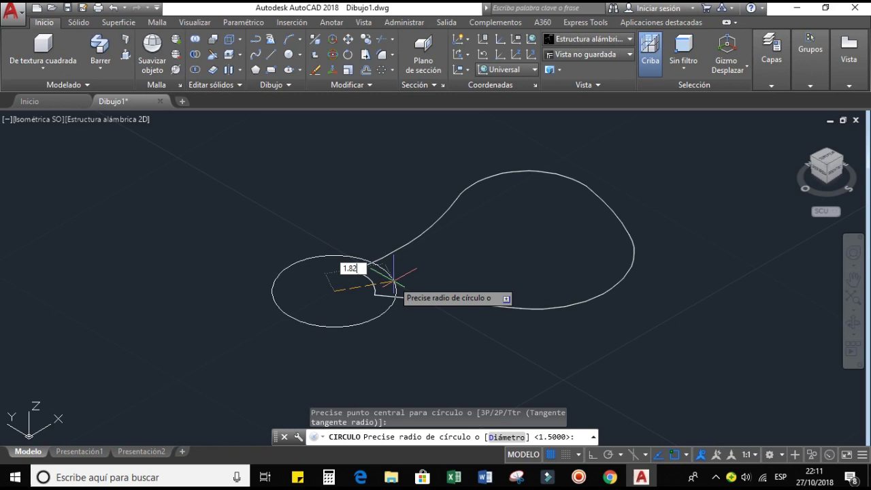
{"action": "key", "text": "Return"}
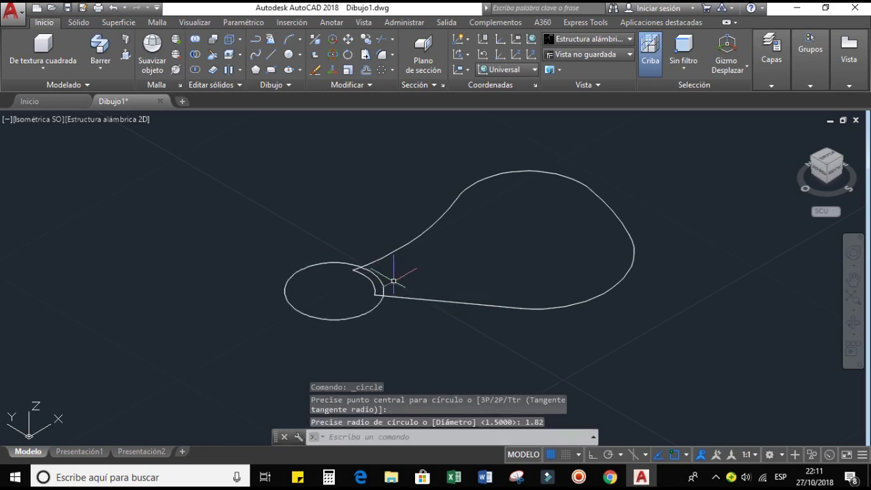
{"action": "scroll", "coordinate": [365, 295], "scroll_direction": "up", "scroll_amount": 2}
{"action": "scroll", "coordinate": [363, 296], "scroll_direction": "down", "scroll_amount": 2}
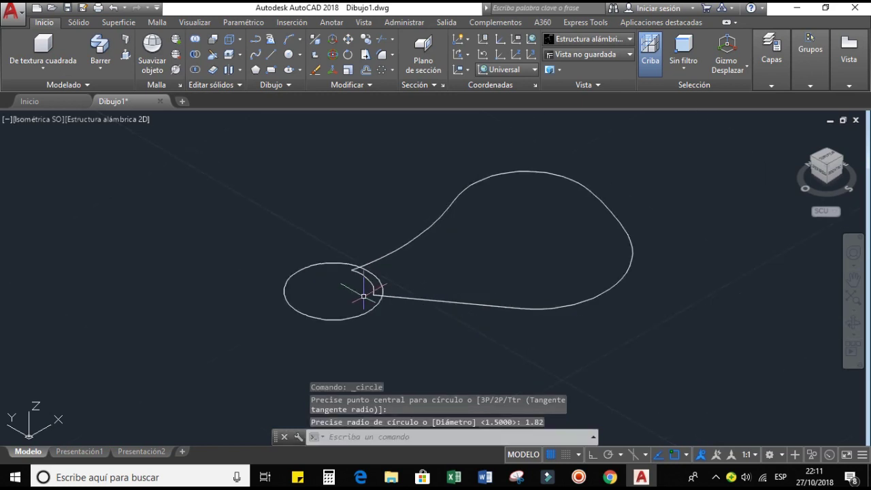
{"action": "scroll", "coordinate": [384, 290], "scroll_direction": "up", "scroll_amount": 2}
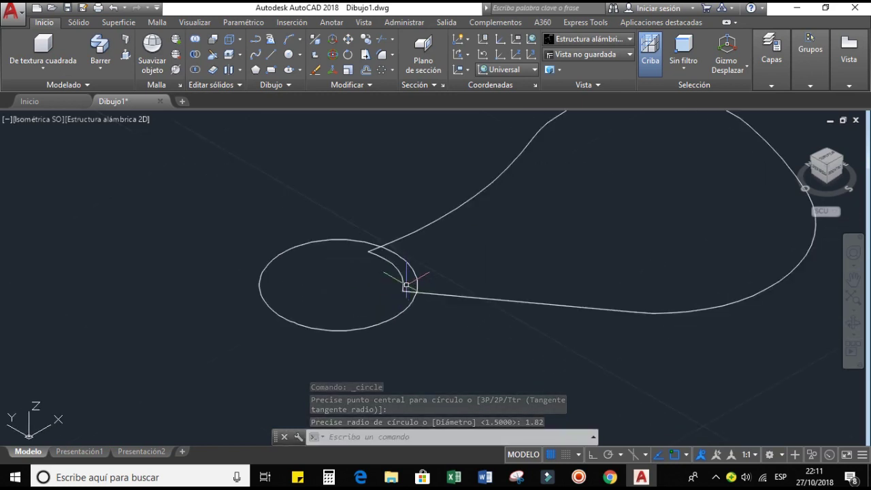
{"action": "scroll", "coordinate": [391, 268], "scroll_direction": "up", "scroll_amount": 2}
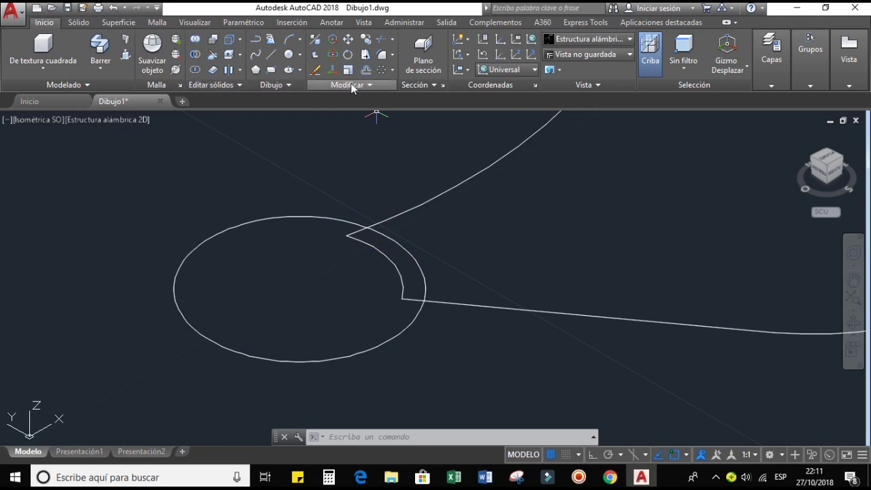
Start a helix centred on the new circle, accepting default base and top radii with Ortho on
{"action": "left_click", "coordinate": [294, 86]}
{"action": "left_click", "coordinate": [255, 101]}
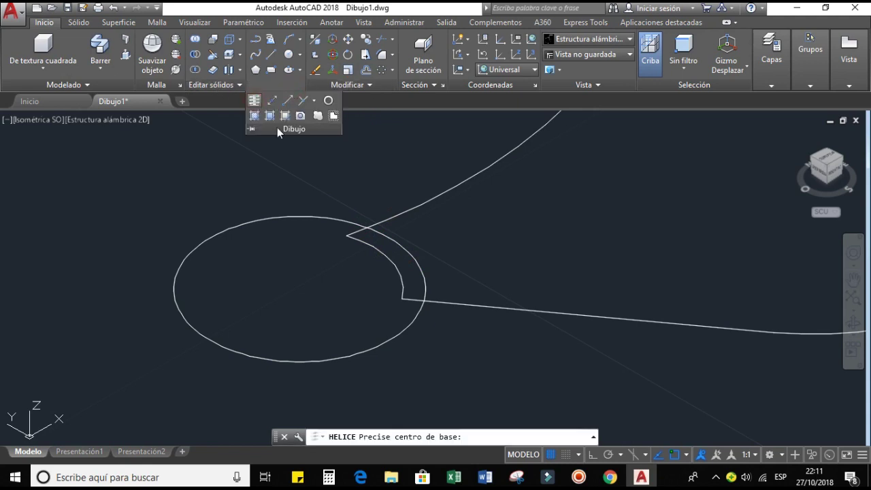
{"action": "left_click", "coordinate": [305, 335]}
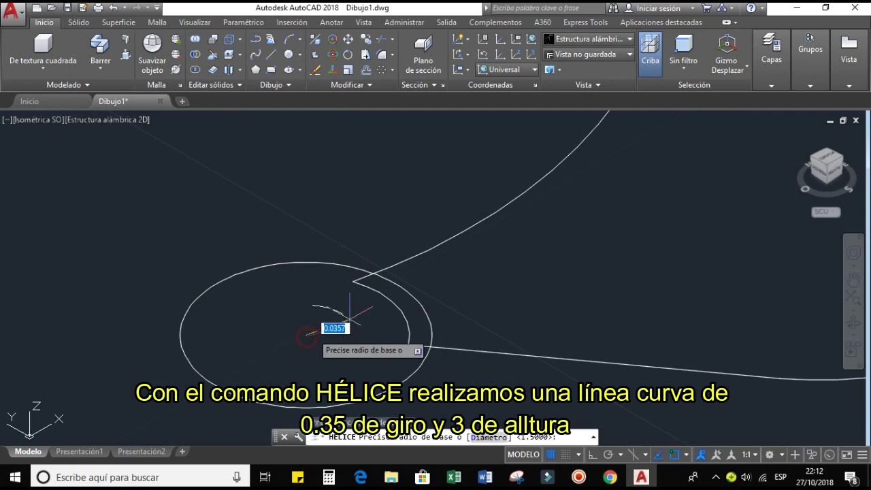
{"action": "left_click", "coordinate": [593, 454]}
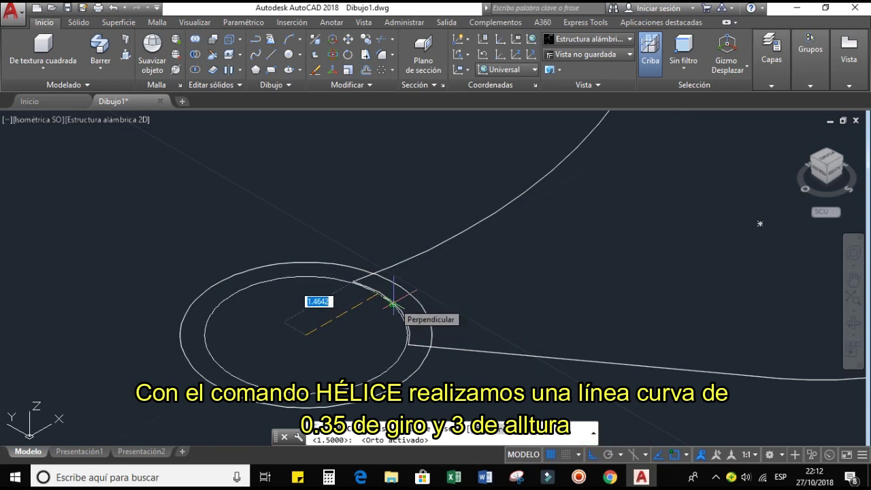
{"action": "key", "text": "Return"}
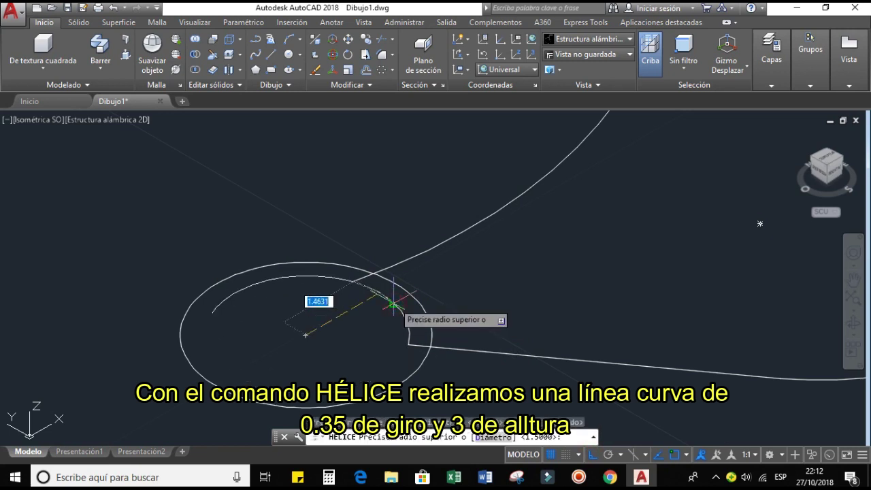
{"action": "left_click", "coordinate": [394, 304]}
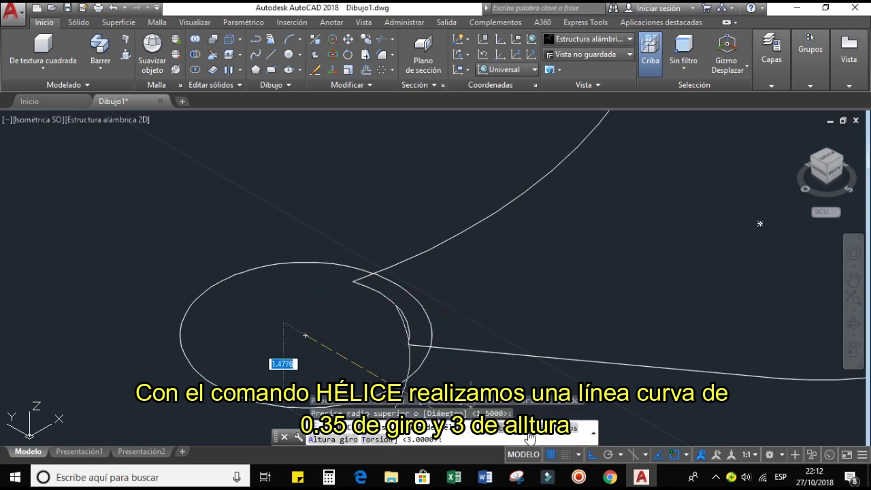
Give the helix 0.35 turns and a height of 3
{"action": "type", "text": "g"}
{"action": "key", "text": "Return"}
{"action": "type", "text": "0.35"}
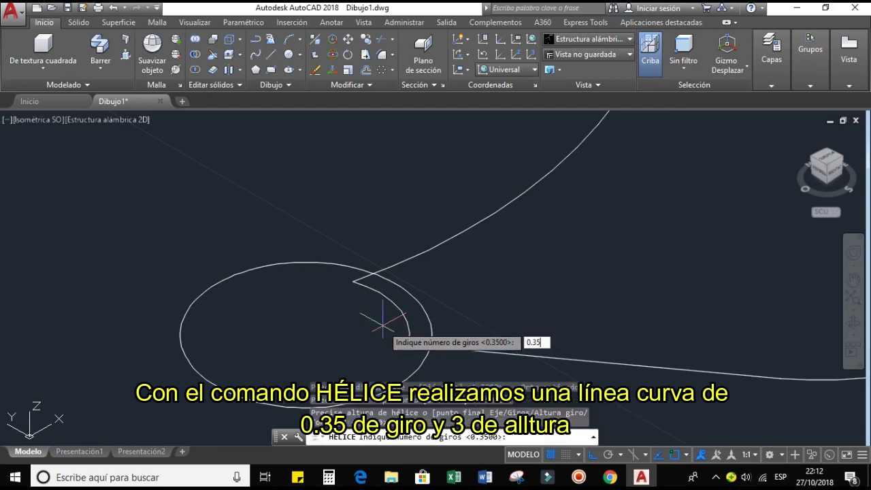
{"action": "key", "text": "Return"}
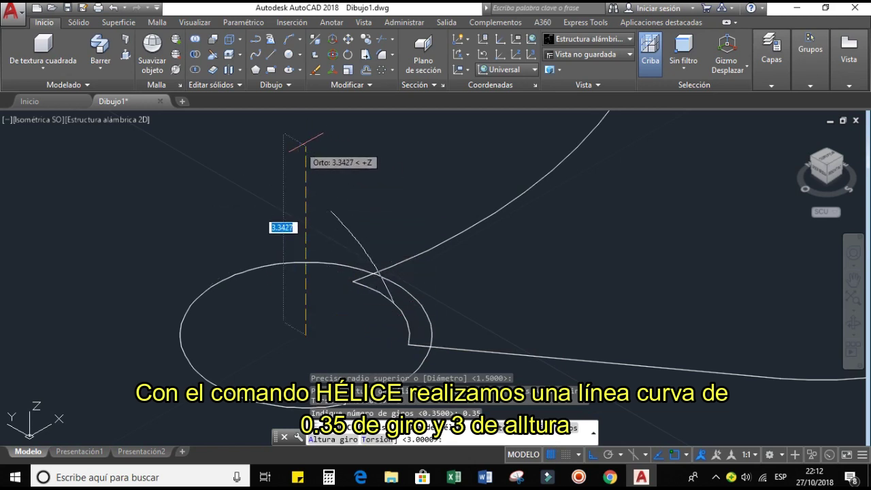
{"action": "middle_click_drag", "start_coordinate": [302, 155], "coordinate": [309, 201]}
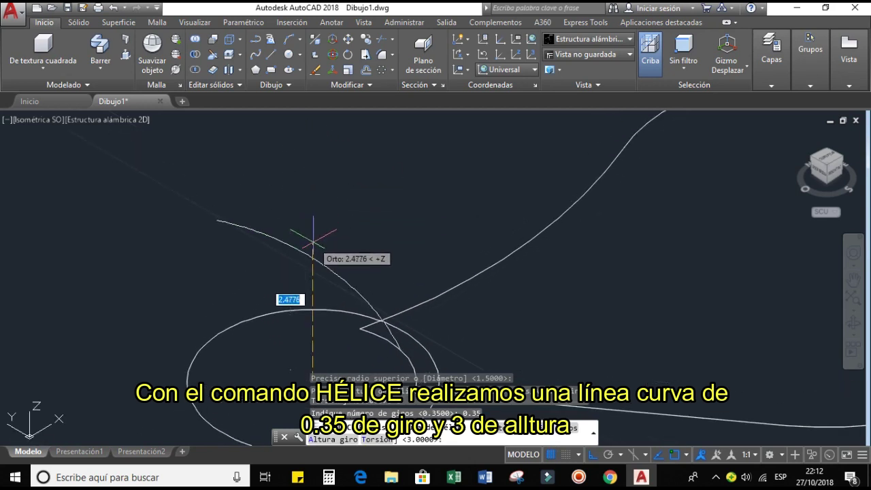
{"action": "key", "text": "Return"}
{"action": "key", "text": "Escape"}
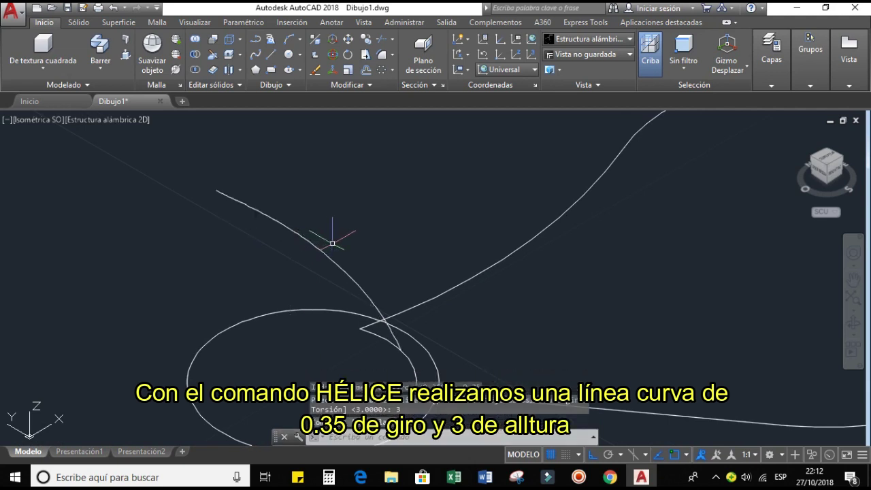
{"action": "scroll", "coordinate": [334, 229], "scroll_direction": "down", "scroll_amount": 4}
{"action": "middle_click_drag", "start_coordinate": [351, 255], "coordinate": [245, 282]}
{"action": "scroll", "coordinate": [248, 277], "scroll_direction": "up", "scroll_amount": 2}
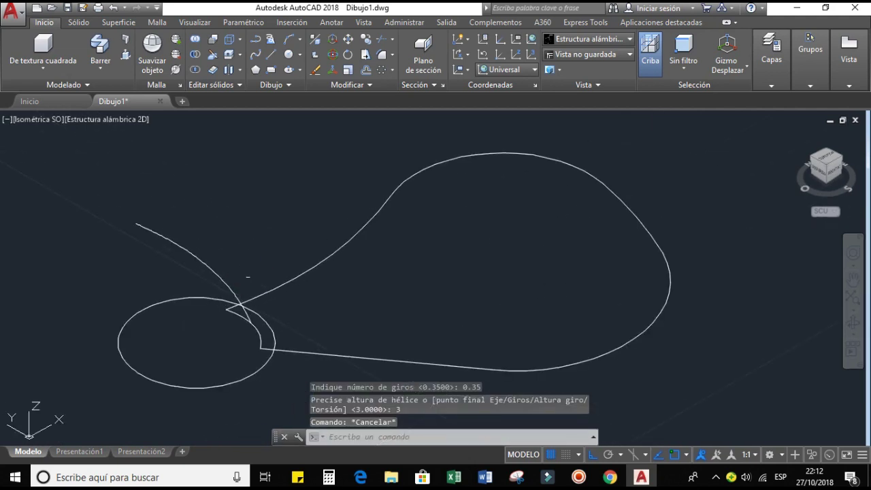
Start a polyline at the line intersection beside the small hub circle
{"action": "left_click", "coordinate": [257, 39]}
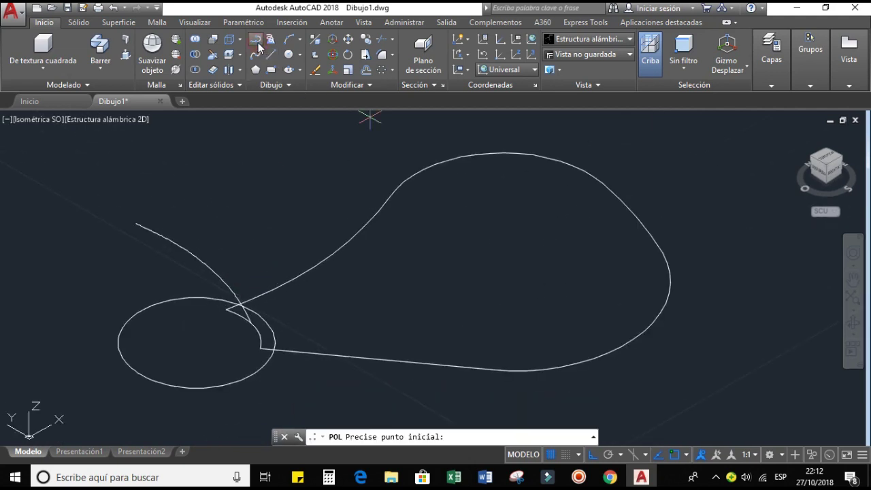
{"action": "scroll", "coordinate": [252, 320], "scroll_direction": "up", "scroll_amount": 2}
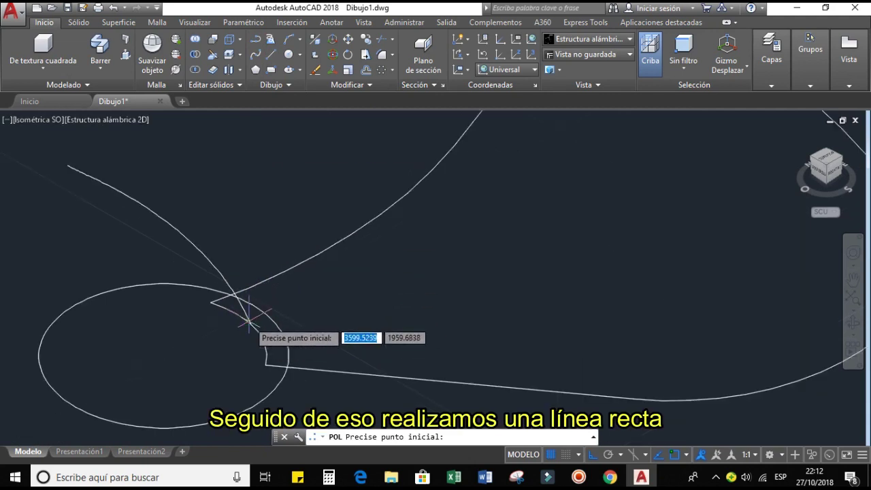
{"action": "scroll", "coordinate": [247, 326], "scroll_direction": "up", "scroll_amount": 2}
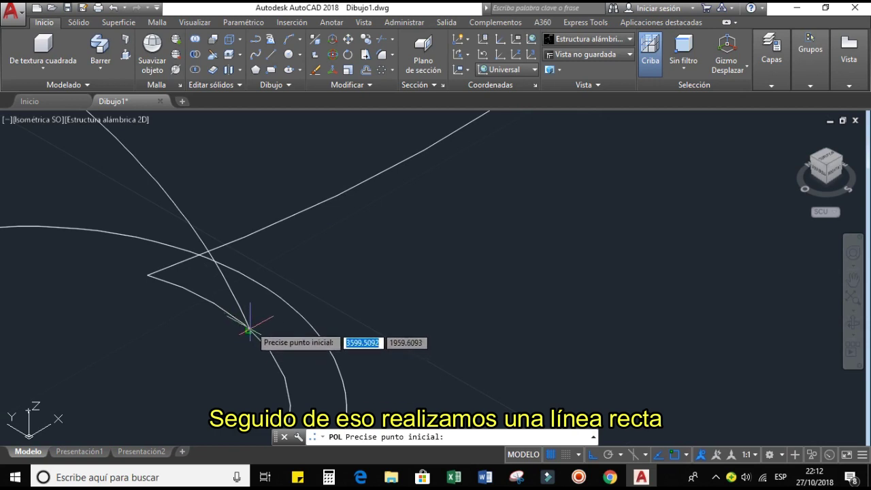
{"action": "scroll", "coordinate": [248, 330], "scroll_direction": "up", "scroll_amount": 3}
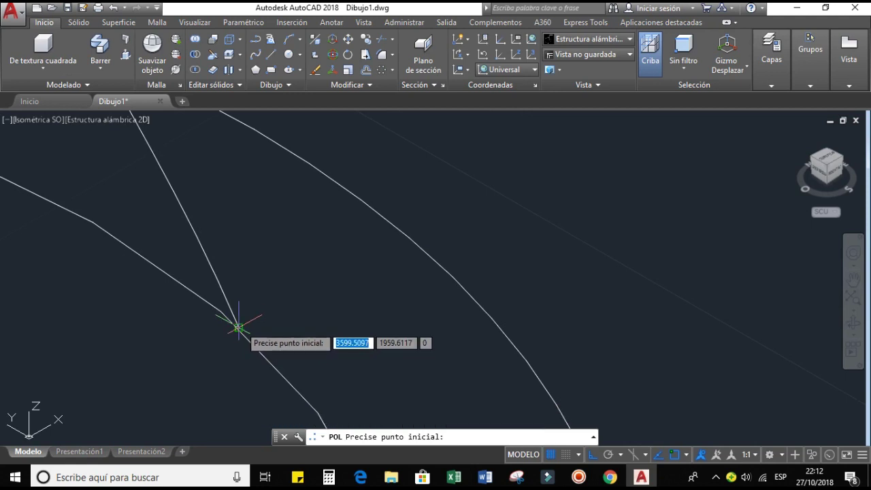
{"action": "scroll", "coordinate": [238, 329], "scroll_direction": "up", "scroll_amount": 1}
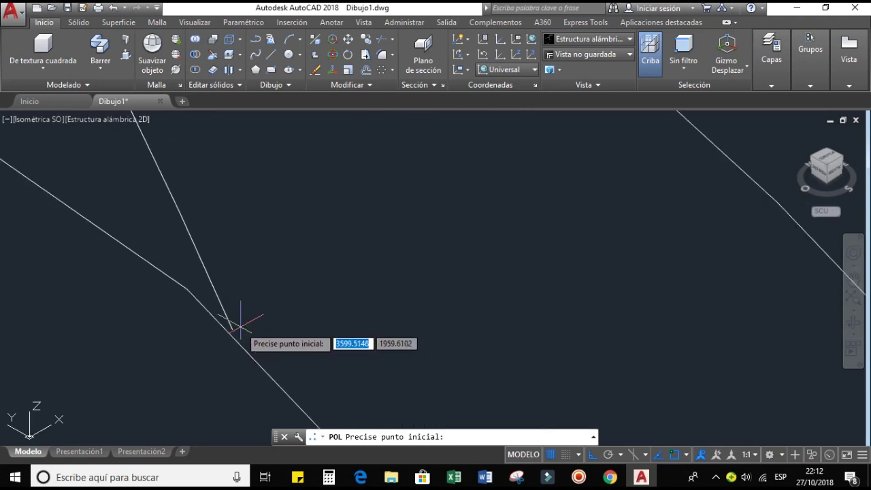
{"action": "scroll", "coordinate": [231, 328], "scroll_direction": "up", "scroll_amount": 1}
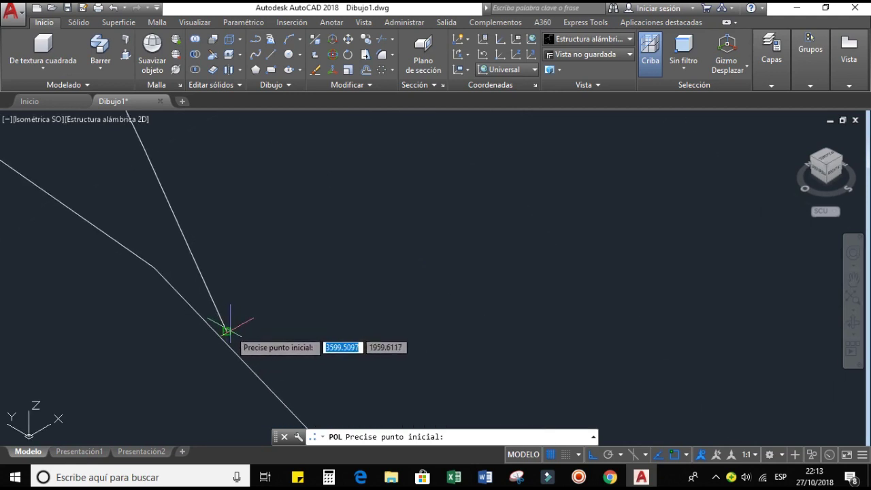
{"action": "left_click", "coordinate": [231, 330]}
Extend the polyline about 11.8 units across the blade and end it
{"action": "scroll", "coordinate": [378, 209], "scroll_direction": "down", "scroll_amount": 2}
{"action": "scroll", "coordinate": [377, 209], "scroll_direction": "down", "scroll_amount": 2}
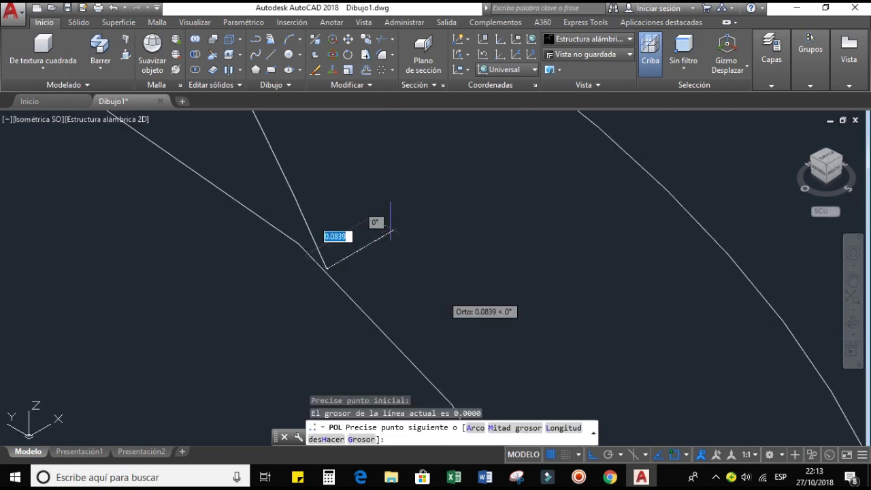
{"action": "scroll", "coordinate": [562, 185], "scroll_direction": "down", "scroll_amount": 2}
{"action": "scroll", "coordinate": [548, 176], "scroll_direction": "down", "scroll_amount": 2}
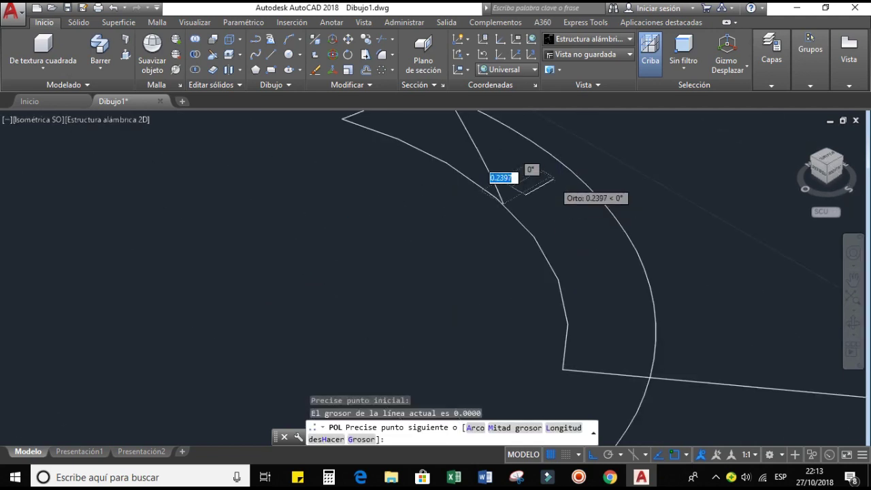
{"action": "scroll", "coordinate": [542, 183], "scroll_direction": "down", "scroll_amount": 2}
{"action": "scroll", "coordinate": [545, 184], "scroll_direction": "down", "scroll_amount": 1}
{"action": "scroll", "coordinate": [546, 184], "scroll_direction": "down", "scroll_amount": 1}
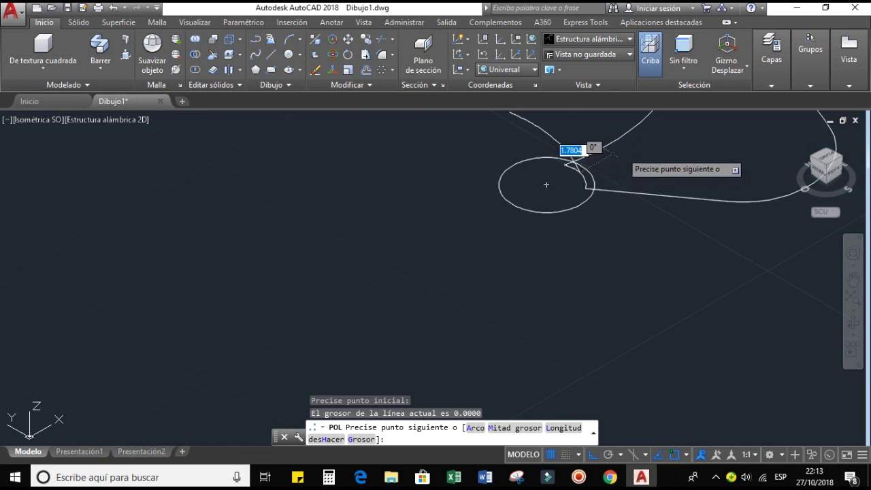
{"action": "mouse_move", "coordinate": [570, 151]}
{"action": "middle_mouse_down"}
{"action": "mouse_move", "coordinate": [340, 286]}
{"action": "mouse_move", "coordinate": [286, 286]}
{"action": "middle_mouse_up"}
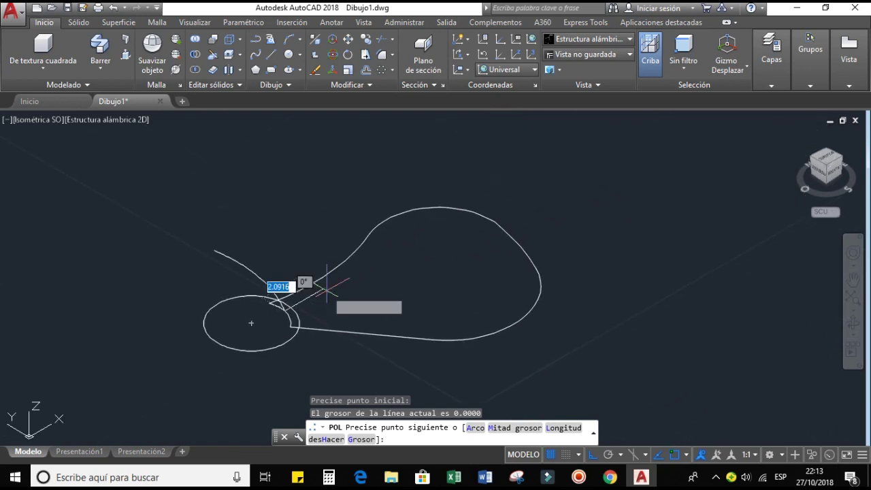
{"action": "left_click", "coordinate": [502, 171]}
{"action": "key", "text": "Escape"}
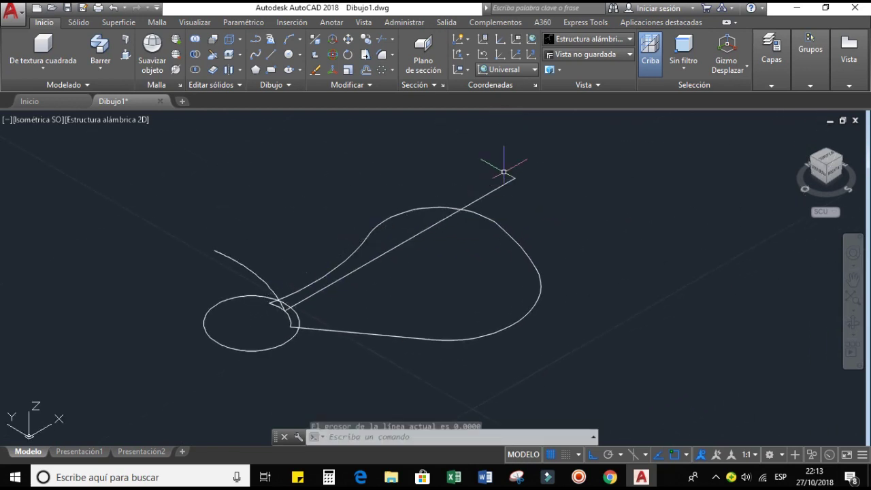
{"action": "scroll", "coordinate": [405, 265], "scroll_direction": "down", "scroll_amount": 3}
{"action": "scroll", "coordinate": [407, 276], "scroll_direction": "up", "scroll_amount": 1}
{"action": "scroll", "coordinate": [402, 282], "scroll_direction": "up", "scroll_amount": 3}
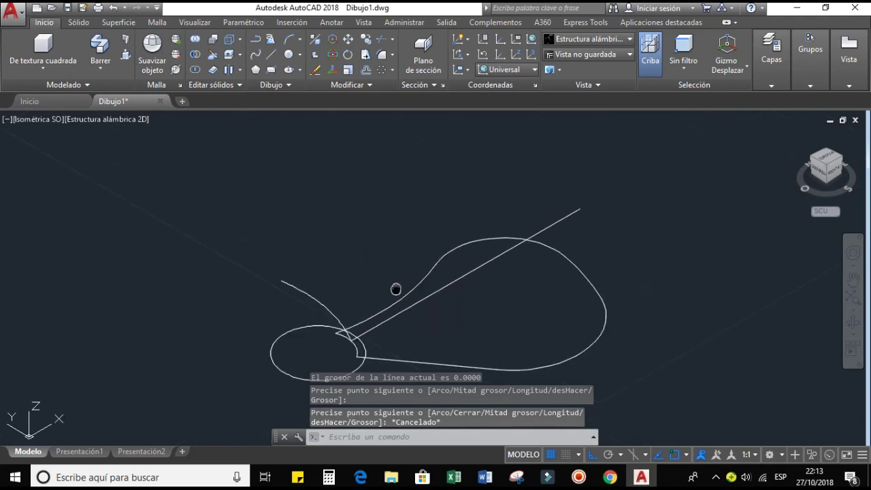
{"action": "scroll", "coordinate": [397, 288], "scroll_direction": "up", "scroll_amount": 2}
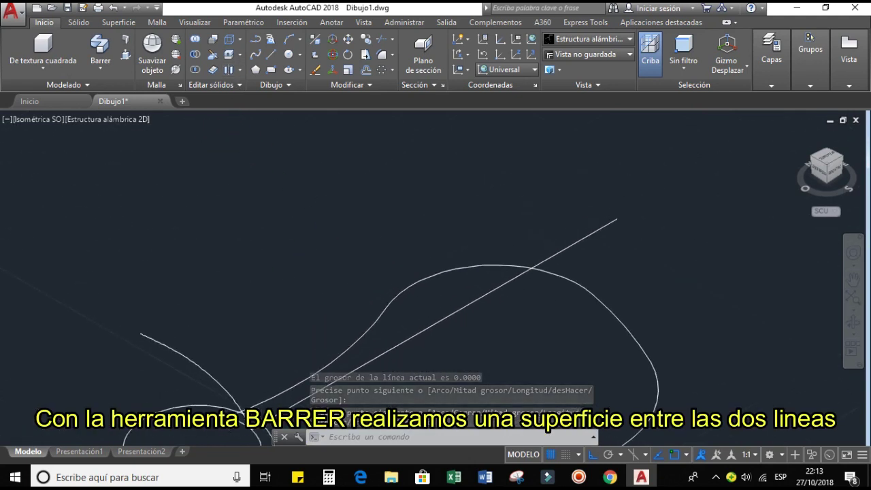
Sweep (Barrer) the diagonal line profile along the curved polyline path to create the blade surface
{"action": "left_click", "coordinate": [109, 53]}
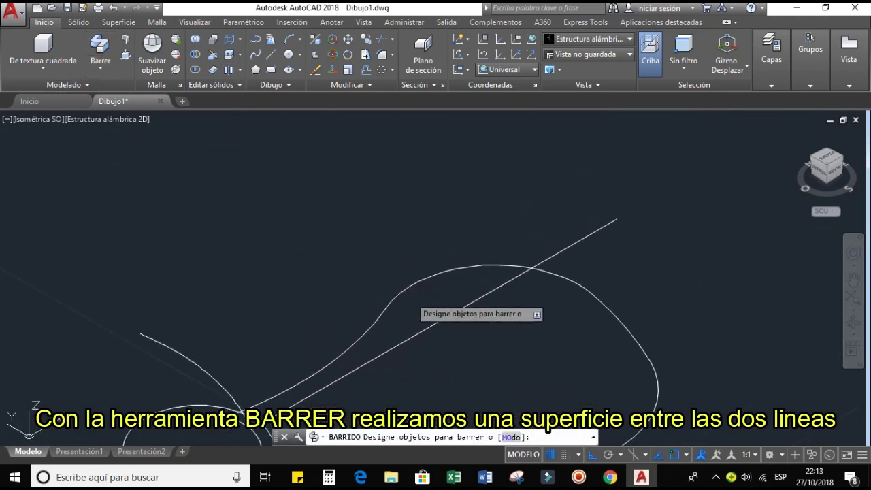
{"action": "left_click", "coordinate": [411, 310]}
{"action": "key", "text": "Return"}
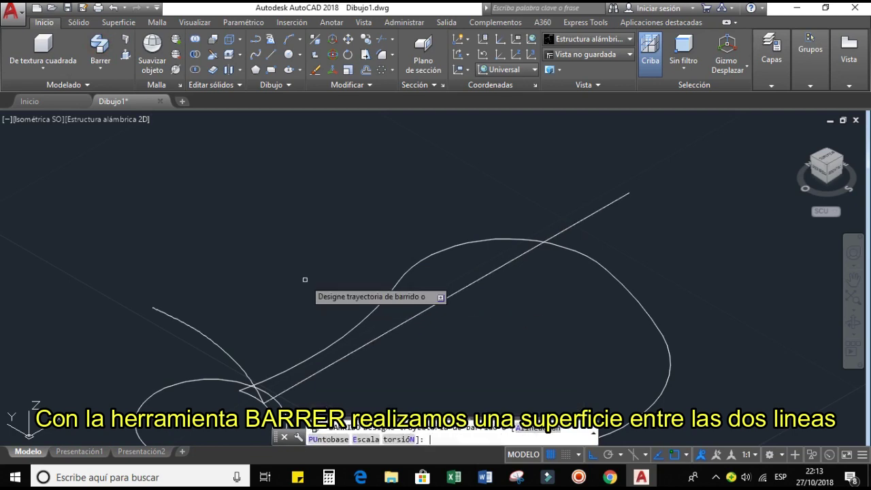
{"action": "left_click", "coordinate": [220, 346]}
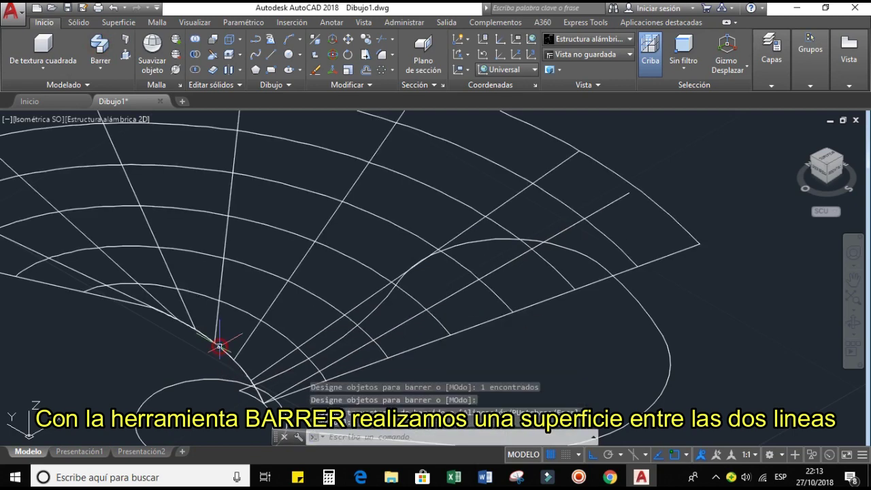
{"action": "scroll", "coordinate": [272, 338], "scroll_direction": "down", "scroll_amount": 4}
{"action": "scroll", "coordinate": [420, 260], "scroll_direction": "down", "scroll_amount": 1}
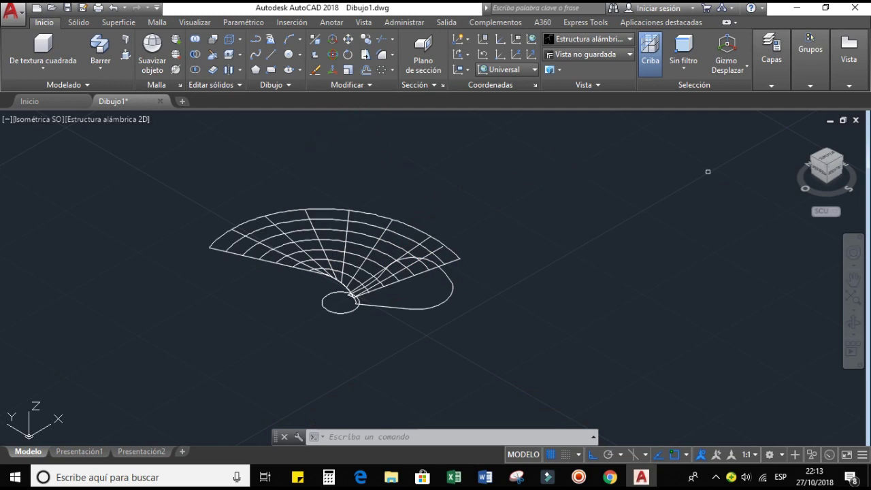
Switch to a squared-up top (Superior) view of the model
{"action": "left_click", "coordinate": [826, 161]}
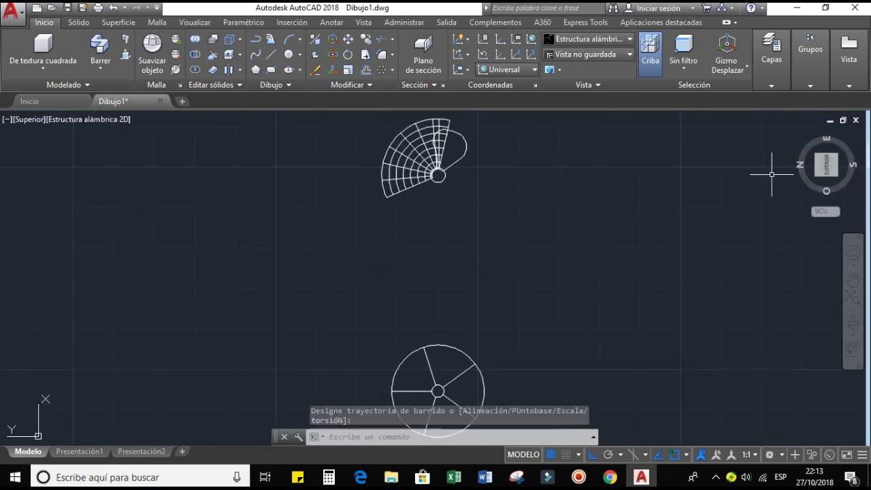
{"action": "left_click", "coordinate": [857, 143]}
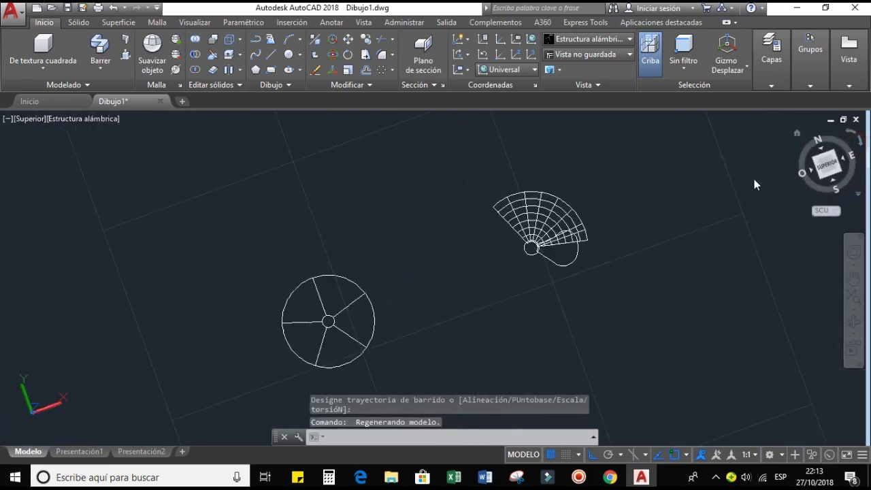
{"action": "scroll", "coordinate": [611, 273], "scroll_direction": "up", "scroll_amount": 5}
{"action": "scroll", "coordinate": [586, 297], "scroll_direction": "down", "scroll_amount": 3}
{"action": "scroll", "coordinate": [560, 298], "scroll_direction": "down", "scroll_amount": 2}
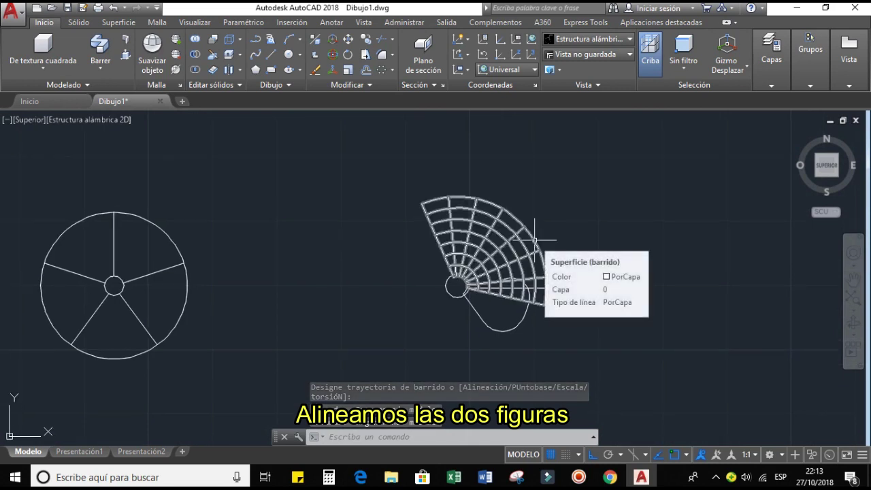
Rotate the swept blade surface about the hub circle centre with Orto turned off
{"action": "type", "text": "girar"}
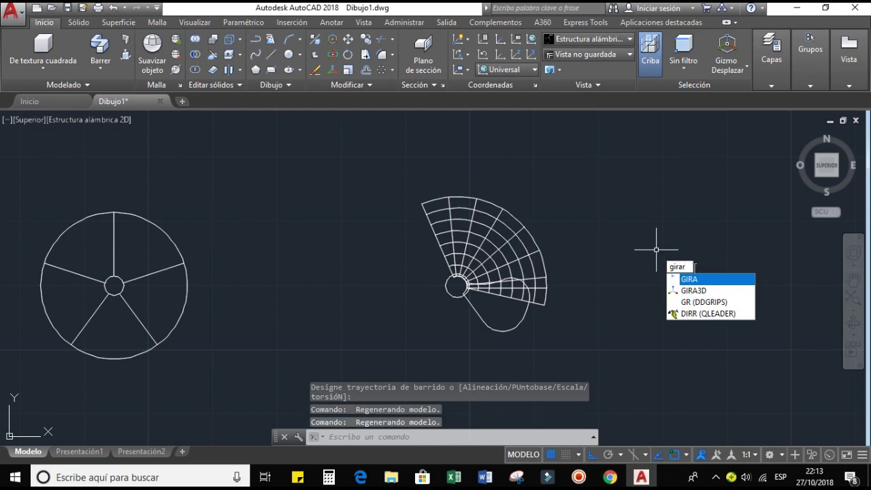
{"action": "left_click", "coordinate": [698, 274]}
{"action": "left_click", "coordinate": [542, 264]}
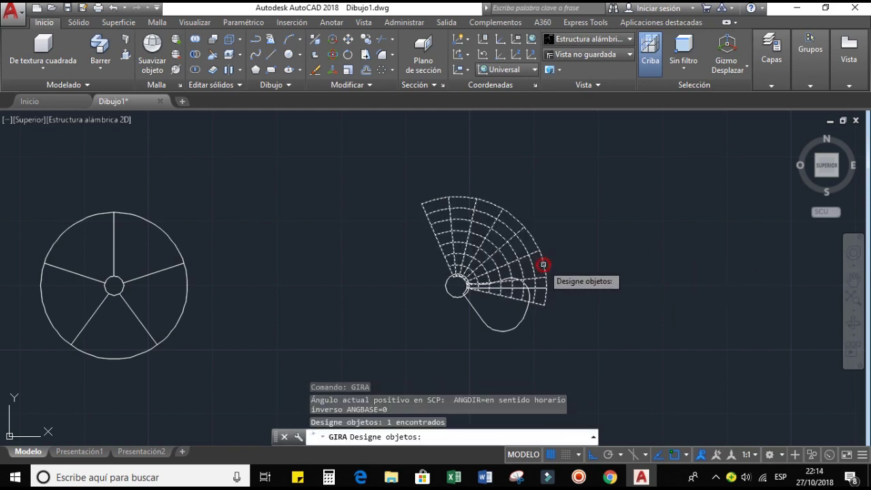
{"action": "key", "text": "Return"}
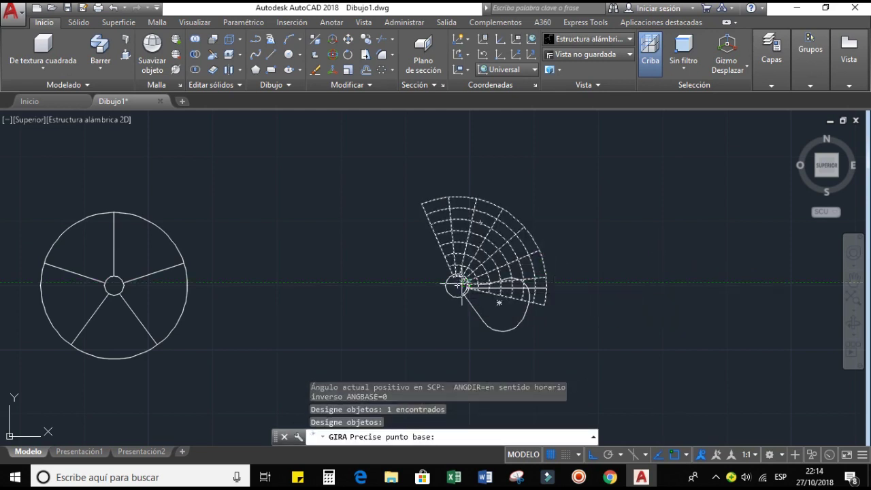
{"action": "left_click", "coordinate": [457, 286]}
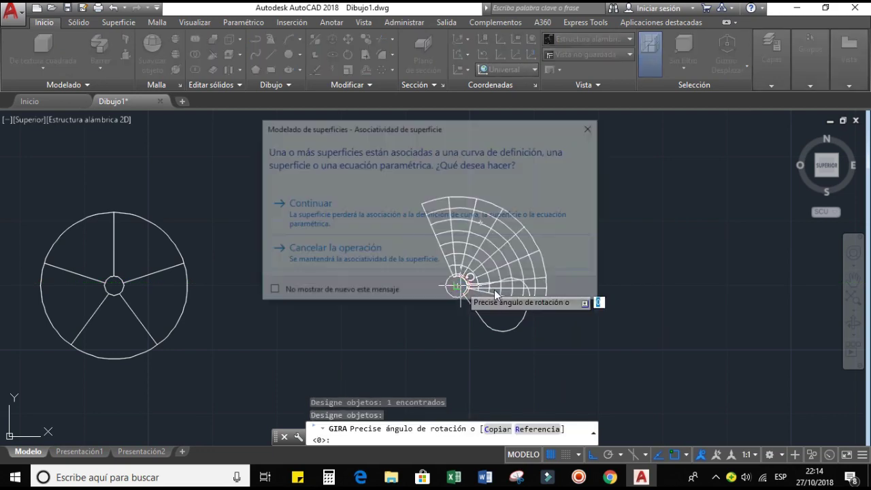
{"action": "left_click", "coordinate": [473, 217]}
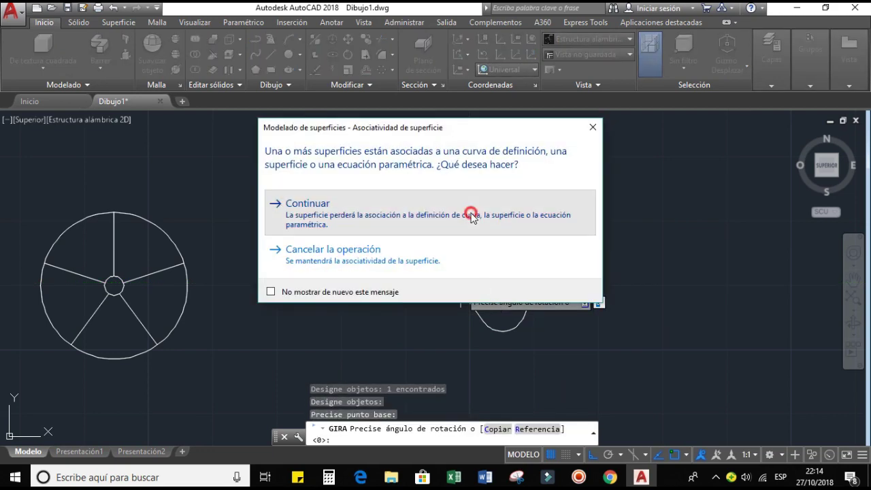
{"action": "left_click", "coordinate": [593, 454]}
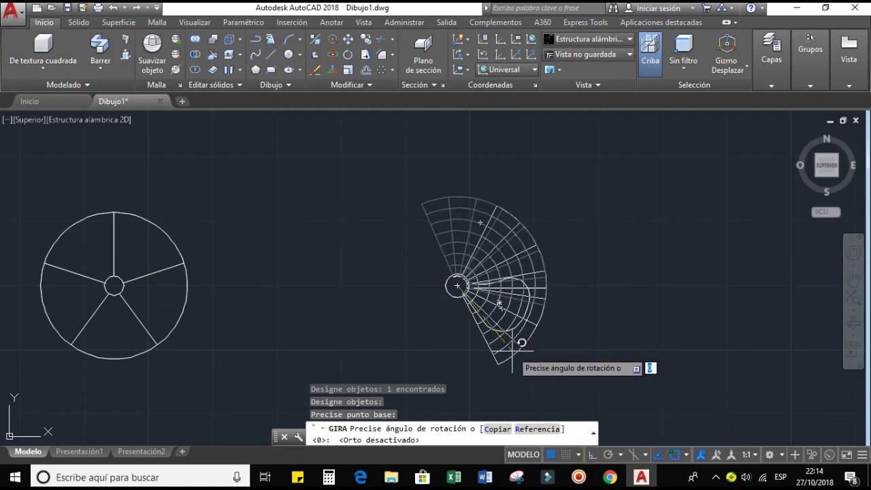
{"action": "key", "text": "Escape"}
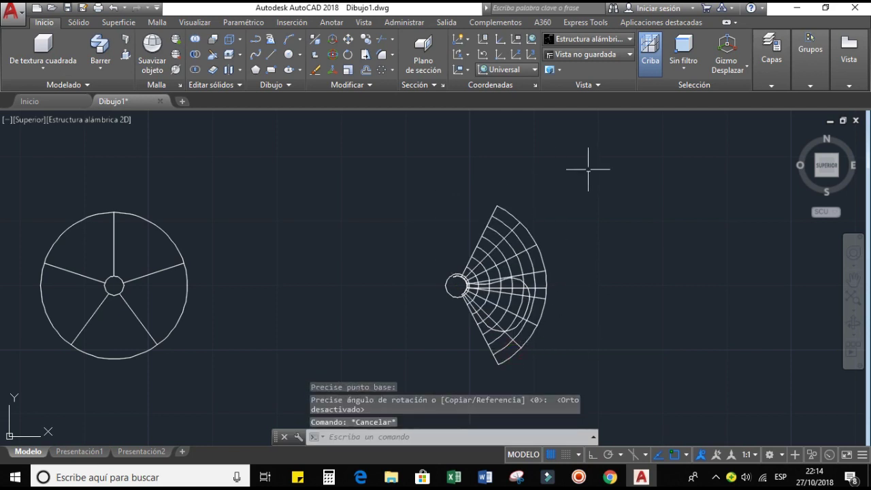
Return to the Isométrica SO view and erase the leftover diagonal profile line
{"action": "left_click", "coordinate": [818, 174]}
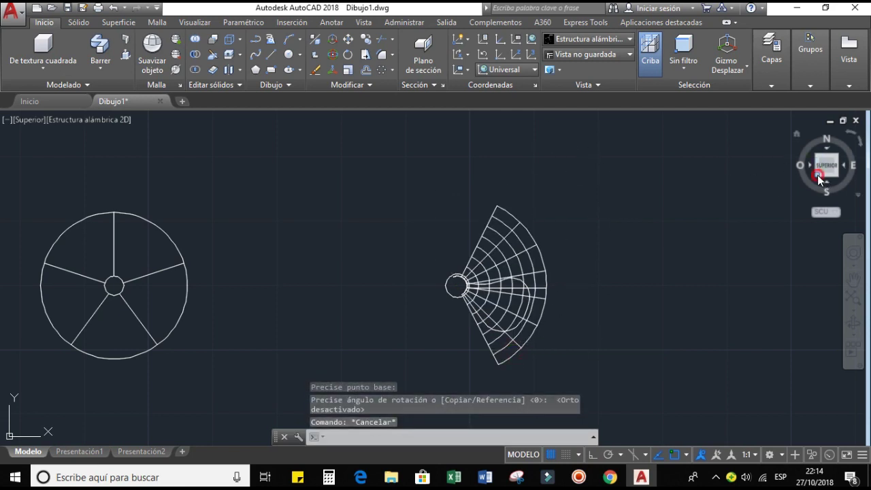
{"action": "scroll", "coordinate": [541, 233], "scroll_direction": "up", "scroll_amount": 2}
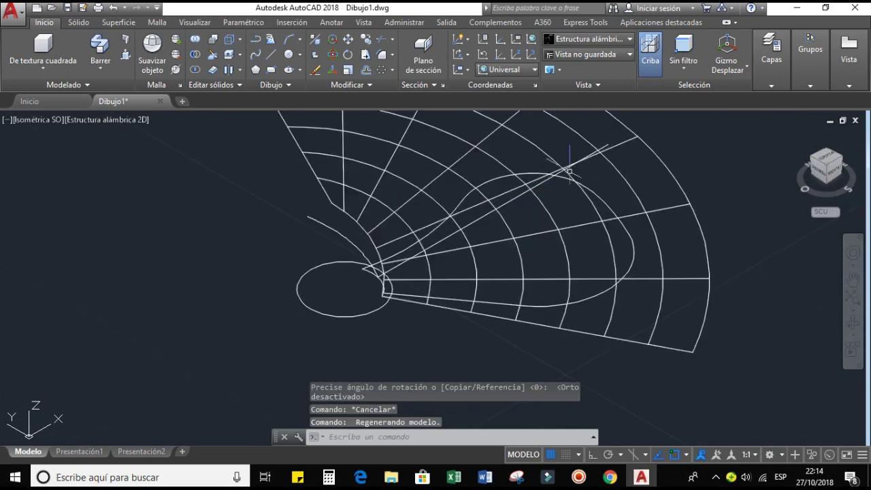
{"action": "left_click", "coordinate": [601, 148]}
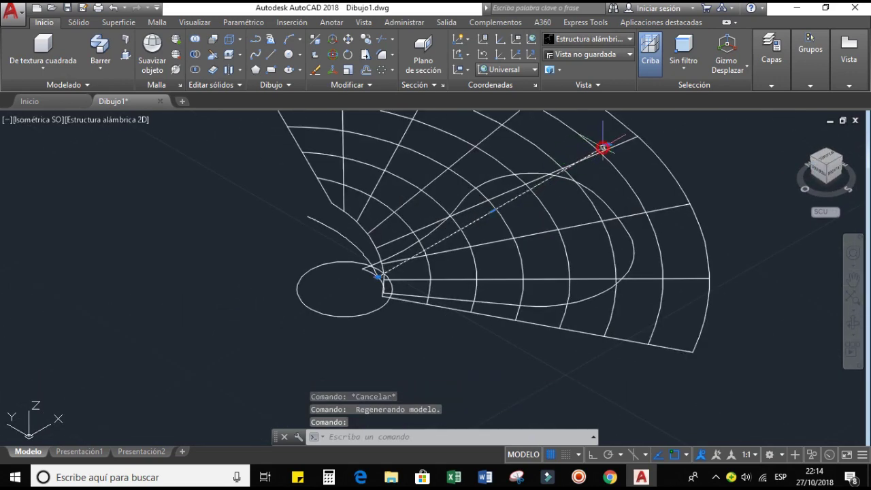
{"action": "key", "text": "Delete"}
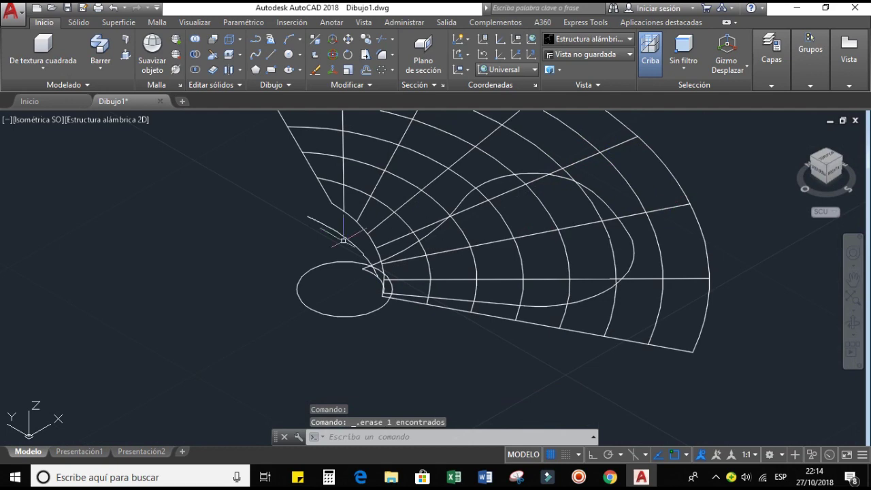
{"action": "scroll", "coordinate": [422, 245], "scroll_direction": "down", "scroll_amount": 1}
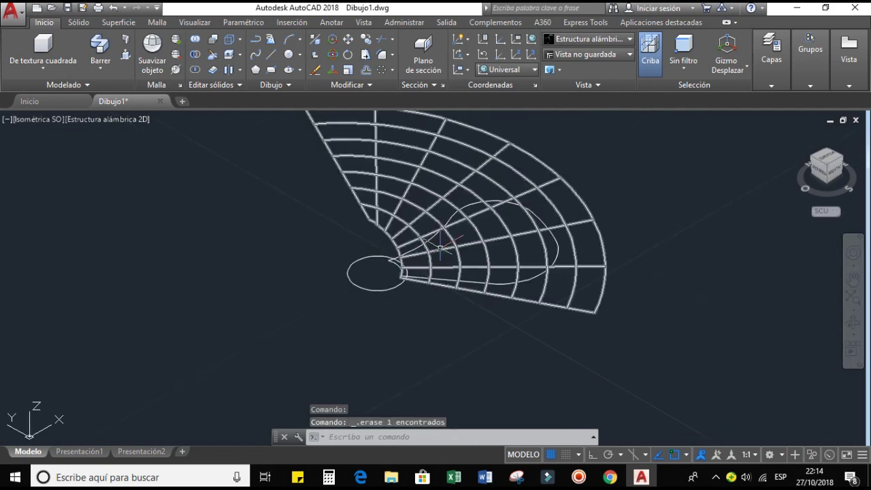
{"action": "scroll", "coordinate": [442, 245], "scroll_direction": "down", "scroll_amount": 1}
{"action": "scroll", "coordinate": [453, 241], "scroll_direction": "down", "scroll_amount": 1}
{"action": "scroll", "coordinate": [454, 241], "scroll_direction": "up", "scroll_amount": 1}
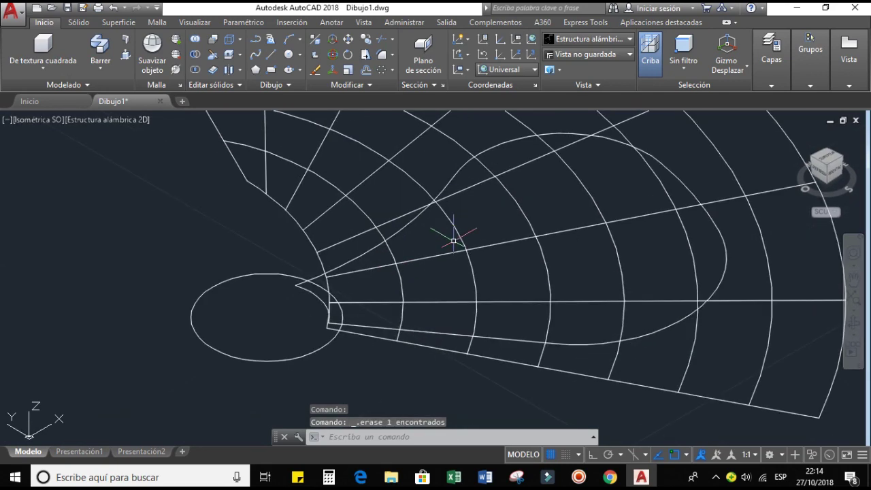
{"action": "scroll", "coordinate": [502, 243], "scroll_direction": "down", "scroll_amount": 1}
{"action": "scroll", "coordinate": [469, 243], "scroll_direction": "up", "scroll_amount": 1}
{"action": "scroll", "coordinate": [422, 246], "scroll_direction": "up", "scroll_amount": 2}
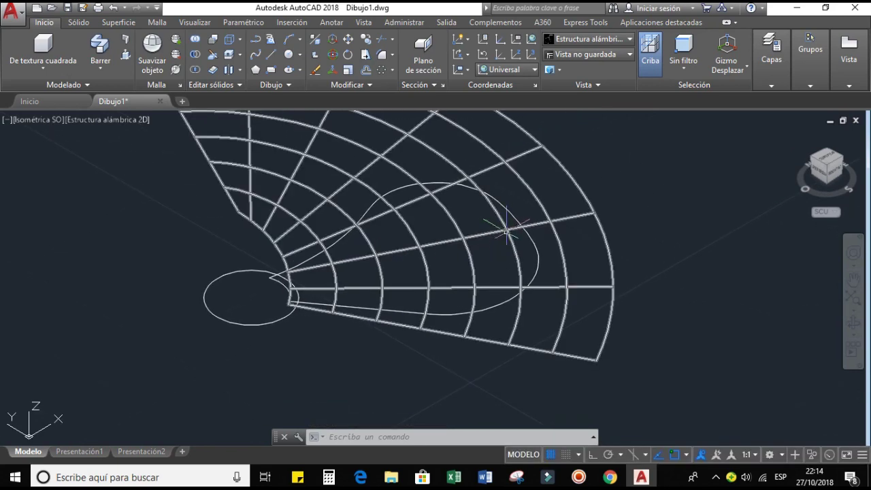
{"action": "scroll", "coordinate": [520, 242], "scroll_direction": "down", "scroll_amount": 2}
{"action": "middle_click_drag", "start_coordinate": [530, 235], "coordinate": [473, 261]}
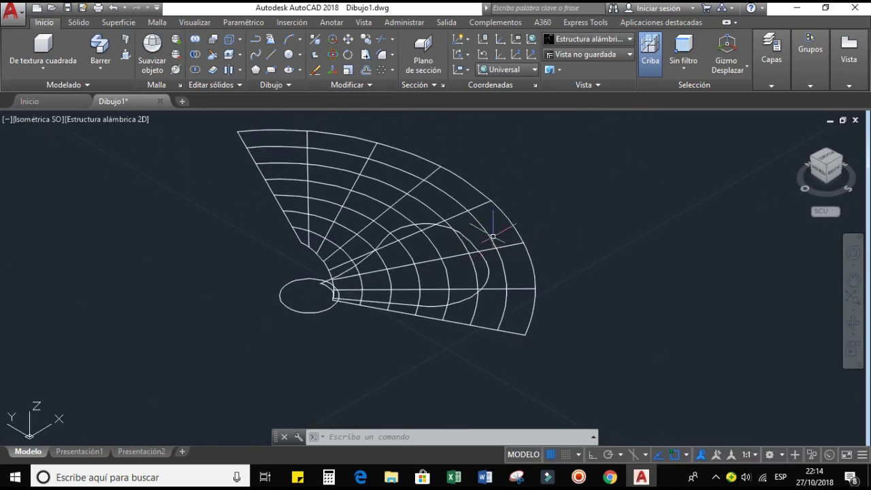
Thicken (Engrosar) the swept blade surface into a solid 0.3 thick
{"action": "left_click", "coordinate": [209, 68]}
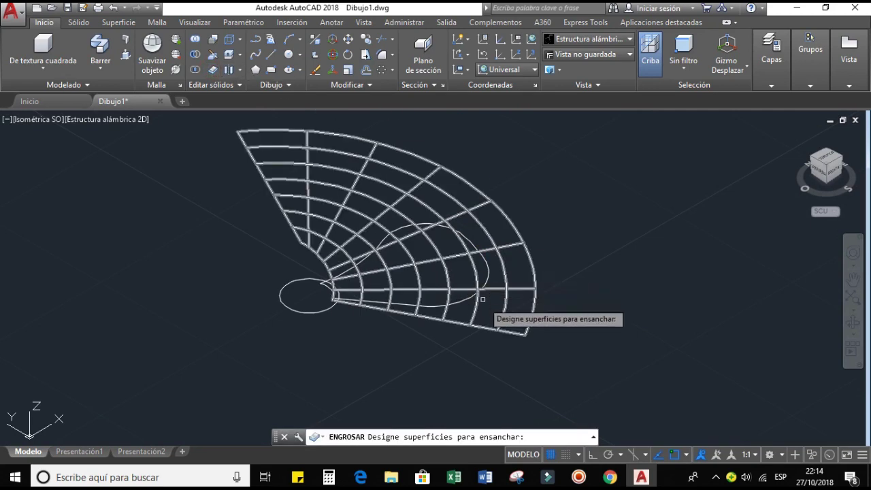
{"action": "left_click", "coordinate": [487, 327]}
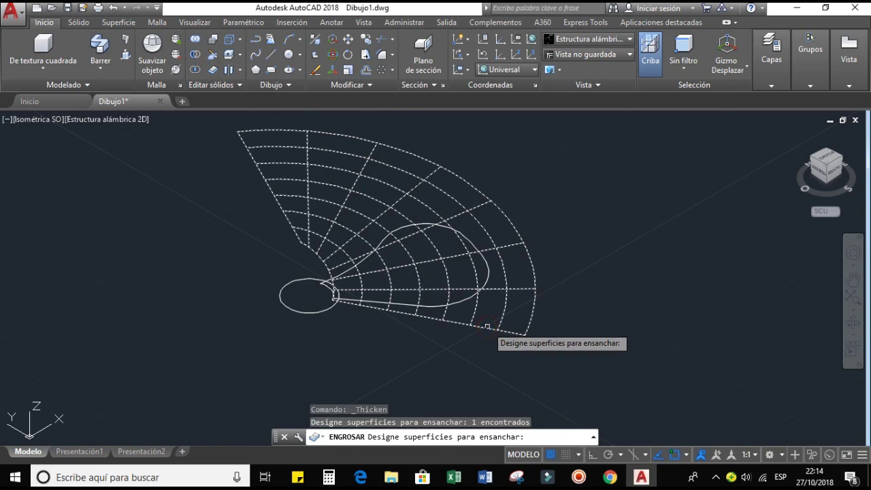
{"action": "key", "text": "Return"}
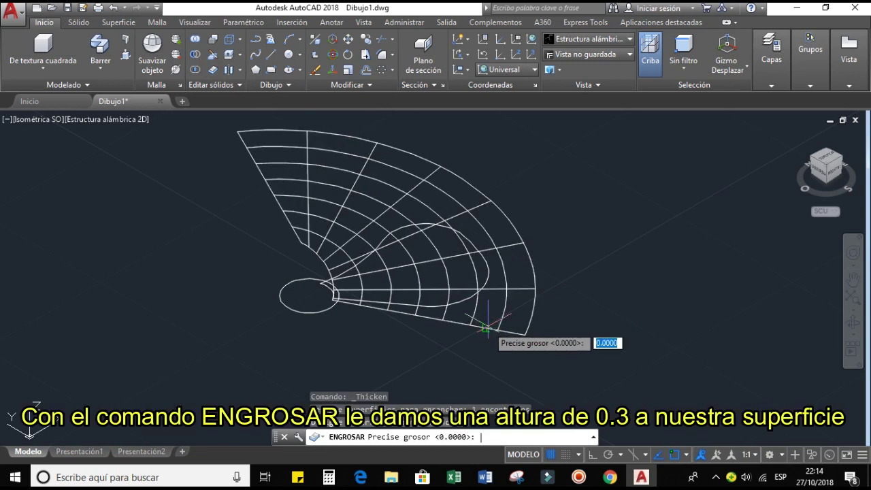
{"action": "type", "text": "0.3"}
{"action": "key", "text": "Return"}
{"action": "scroll", "coordinate": [487, 327], "scroll_direction": "down", "scroll_amount": 3}
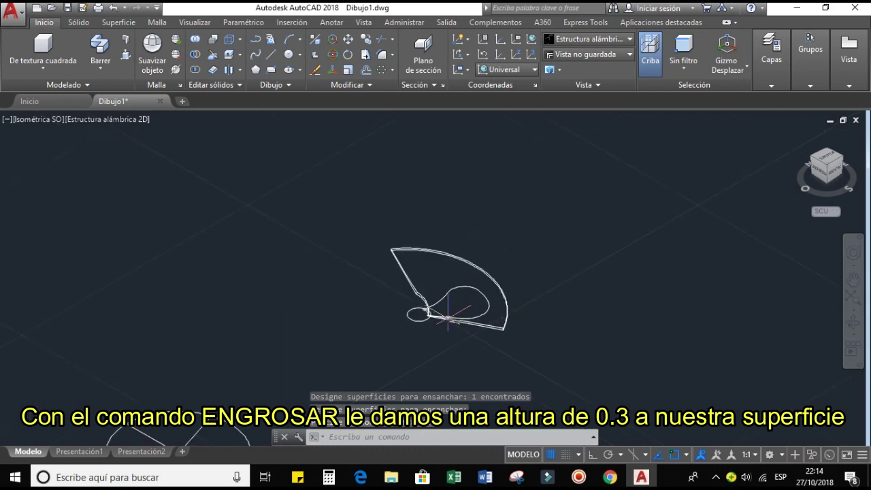
{"action": "scroll", "coordinate": [440, 315], "scroll_direction": "up", "scroll_amount": 3}
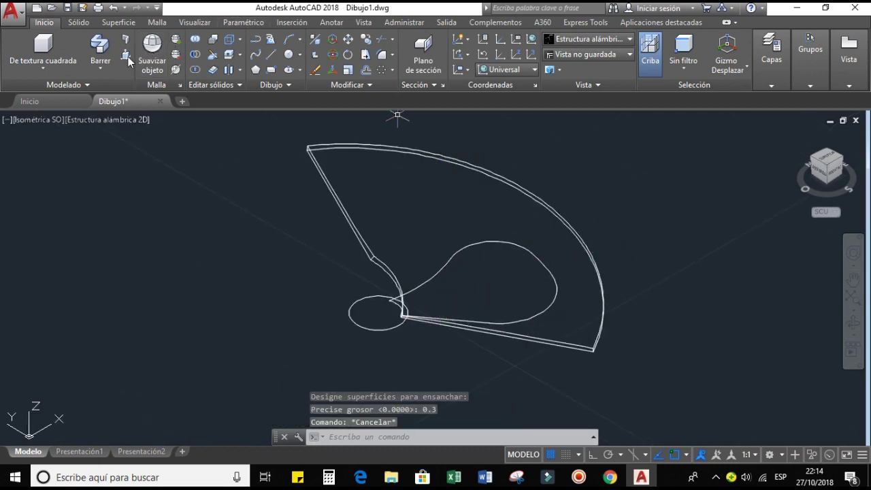
{"action": "left_click", "coordinate": [100, 68]}
Extrude the inner teardrop-shaped curve upward into a tall column through the blade
{"action": "left_click", "coordinate": [107, 90]}
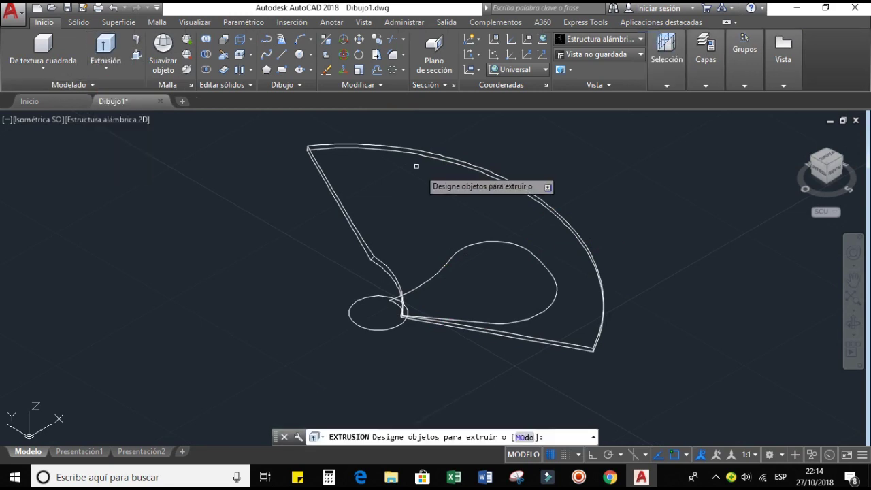
{"action": "left_click", "coordinate": [548, 308]}
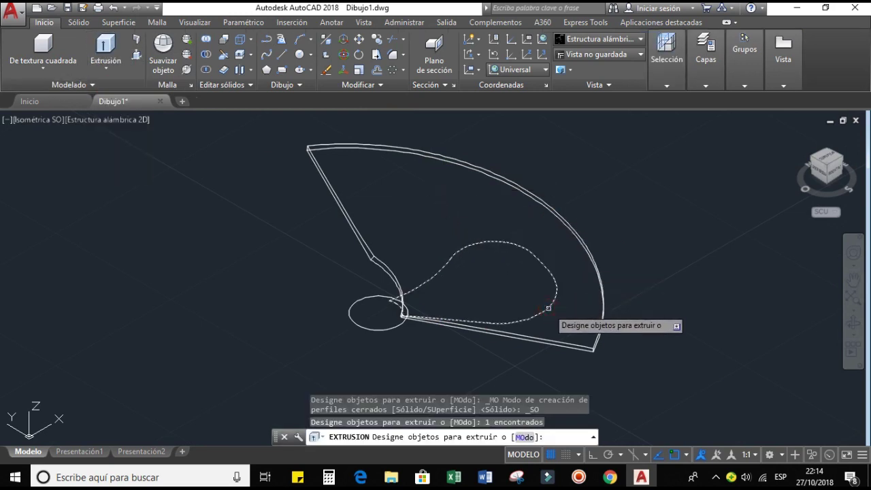
{"action": "key", "text": "Return"}
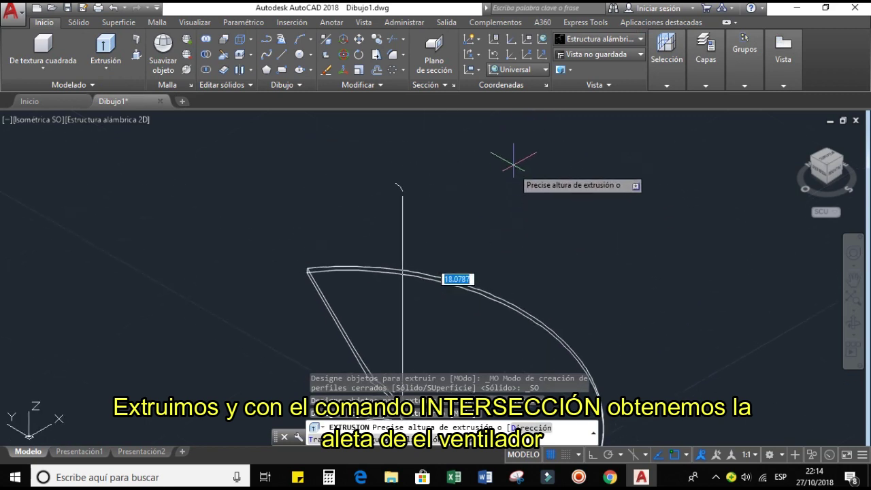
{"action": "left_click", "coordinate": [513, 163]}
{"action": "key", "text": "Escape"}
{"action": "scroll", "coordinate": [592, 275], "scroll_direction": "down", "scroll_amount": 3}
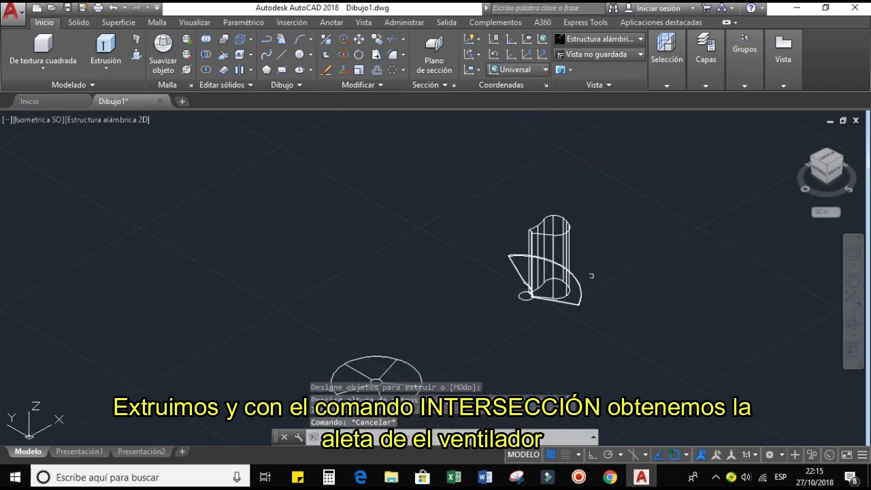
{"action": "middle_click_drag", "start_coordinate": [591, 275], "coordinate": [508, 269]}
{"action": "middle_click_drag", "start_coordinate": [551, 241], "coordinate": [506, 247]}
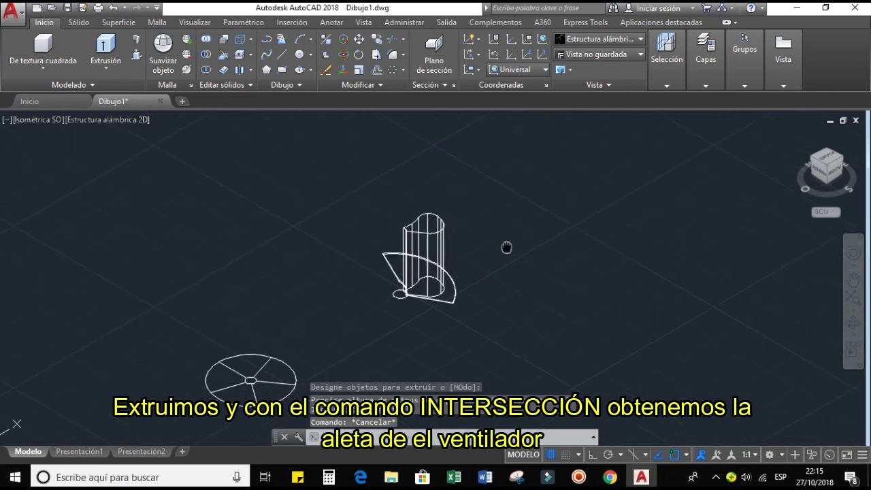
{"action": "scroll", "coordinate": [476, 286], "scroll_direction": "up", "scroll_amount": 2}
{"action": "scroll", "coordinate": [455, 294], "scroll_direction": "up", "scroll_amount": 2}
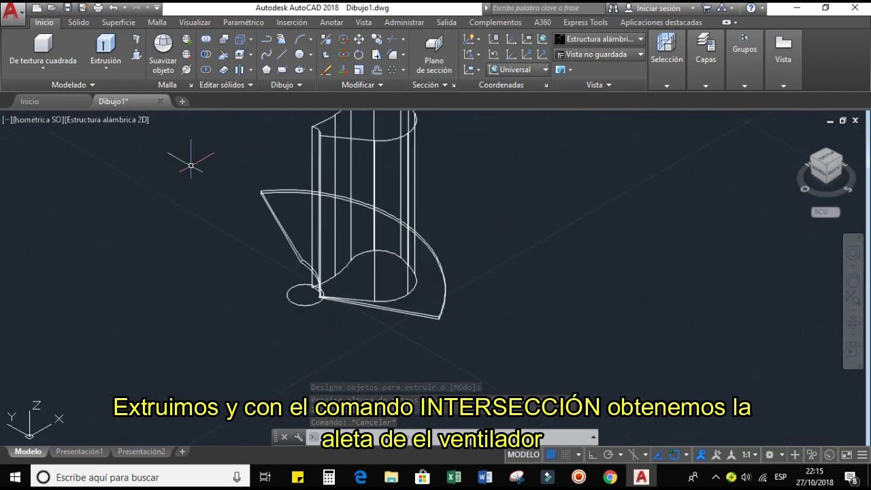
Set the viewport visual style to Sombreado (Shaded)
{"action": "left_click", "coordinate": [135, 121]}
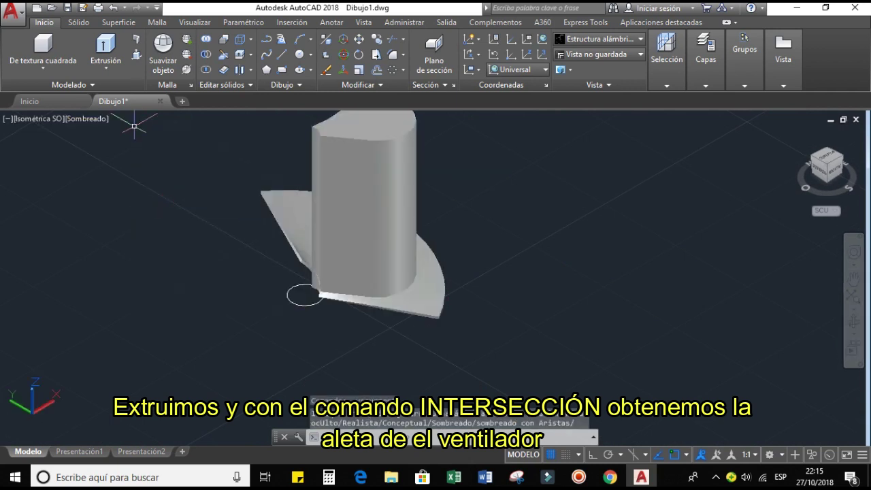
{"action": "middle_click_drag", "start_coordinate": [512, 262], "coordinate": [465, 314]}
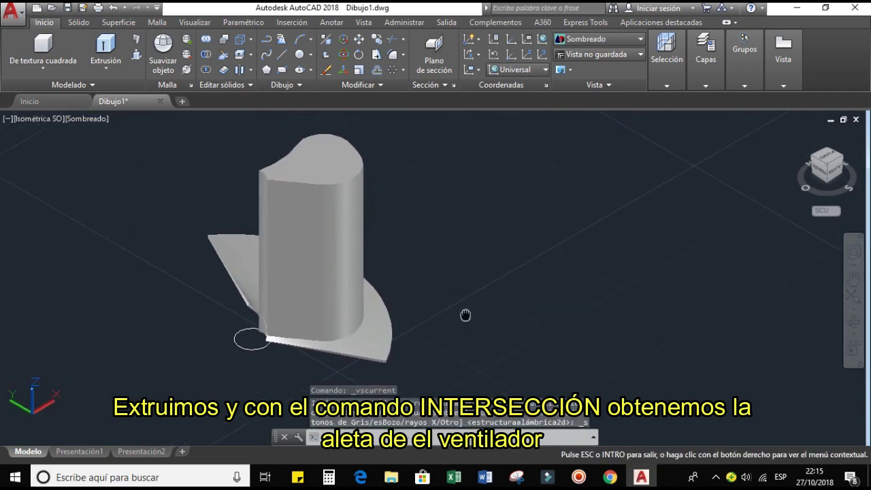
{"action": "scroll", "coordinate": [399, 303], "scroll_direction": "up", "scroll_amount": 2}
{"action": "scroll", "coordinate": [409, 289], "scroll_direction": "down", "scroll_amount": 2}
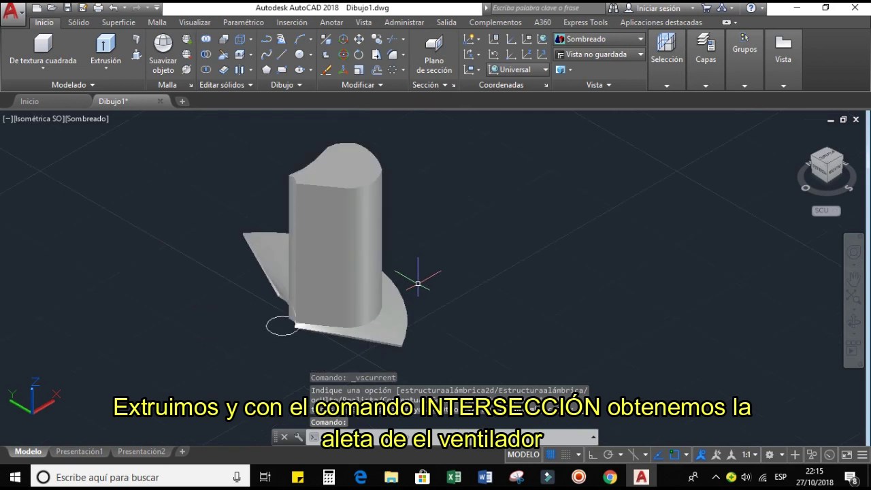
{"action": "left_click", "coordinate": [224, 69]}
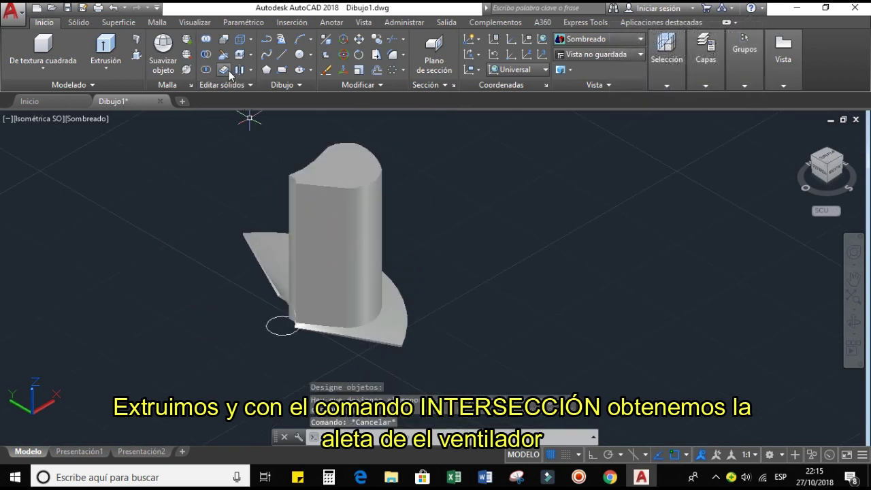
Intersect the tall column with the fin, leaving only the teardrop blade slab
{"action": "left_click", "coordinate": [208, 54]}
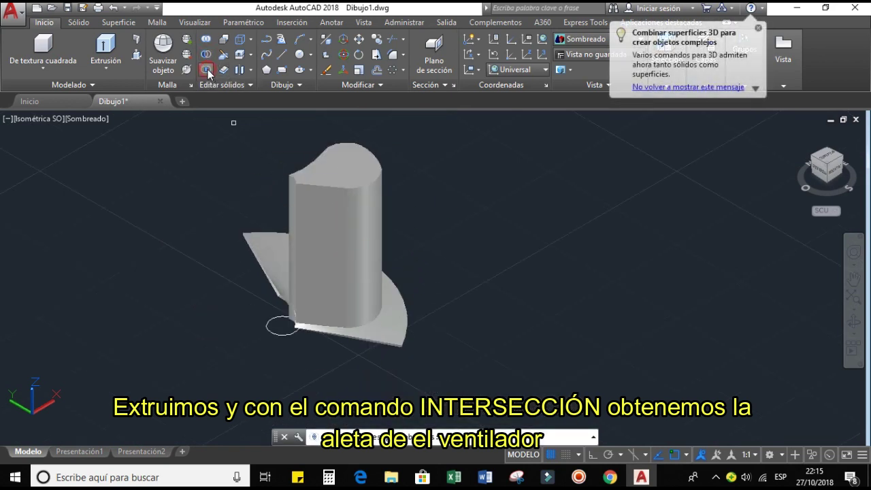
{"action": "left_click", "coordinate": [326, 330]}
{"action": "left_click", "coordinate": [361, 295]}
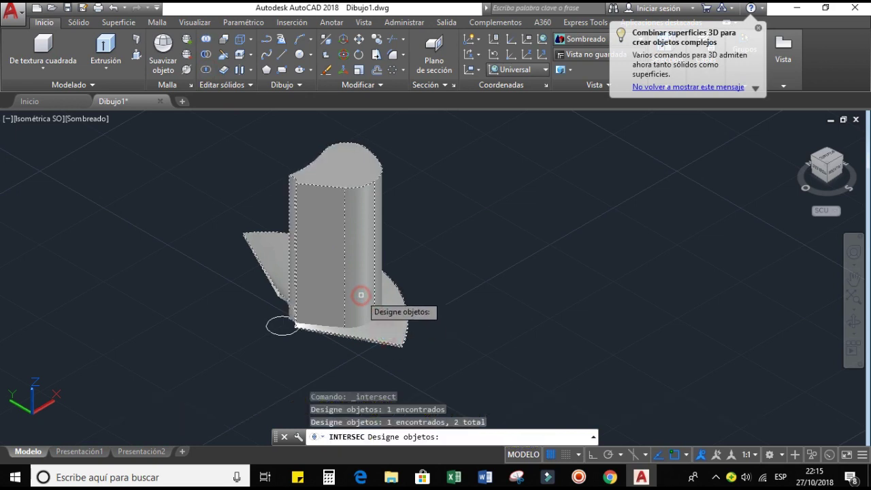
{"action": "key", "text": "Return"}
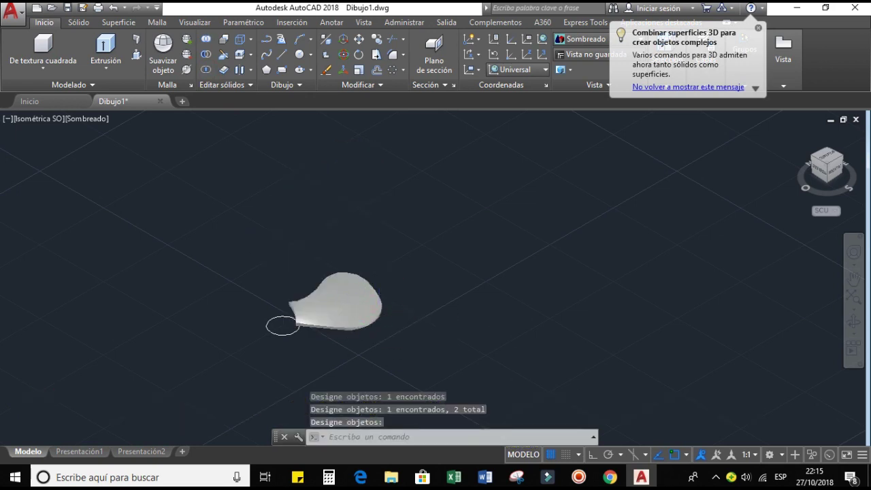
{"action": "scroll", "coordinate": [340, 301], "scroll_direction": "up", "scroll_amount": 5}
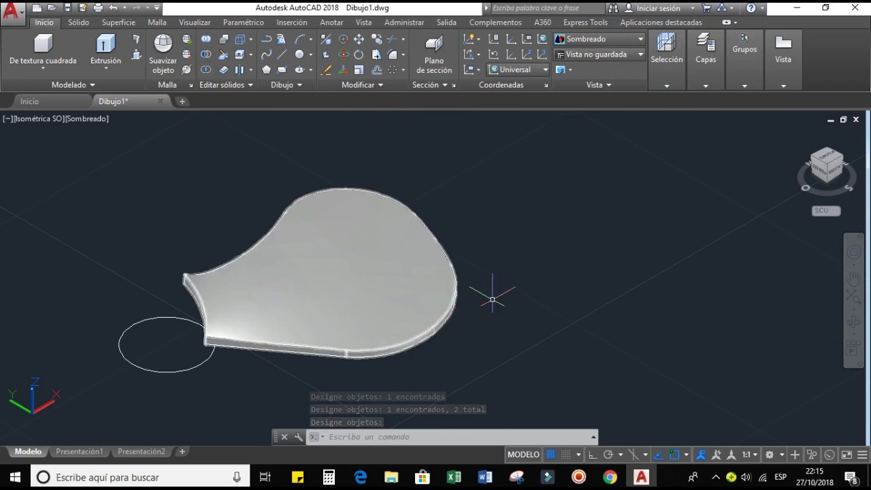
{"action": "mouse_move", "coordinate": [486, 296]}
{"action": "middle_mouse_down"}
{"action": "mouse_move", "coordinate": [559, 293]}
{"action": "mouse_move", "coordinate": [347, 294]}
{"action": "mouse_move", "coordinate": [428, 306]}
{"action": "middle_mouse_up"}
{"action": "scroll", "coordinate": [559, 297], "scroll_direction": "down", "scroll_amount": 2}
{"action": "scroll", "coordinate": [347, 294], "scroll_direction": "up", "scroll_amount": 2}
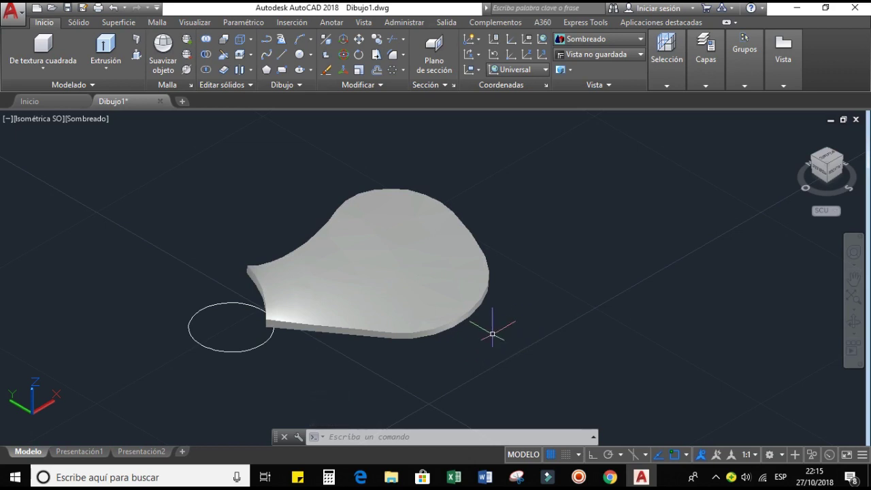
{"action": "scroll", "coordinate": [480, 331], "scroll_direction": "up", "scroll_amount": 3}
{"action": "scroll", "coordinate": [409, 332], "scroll_direction": "up", "scroll_amount": 2}
{"action": "scroll", "coordinate": [364, 329], "scroll_direction": "up", "scroll_amount": 1}
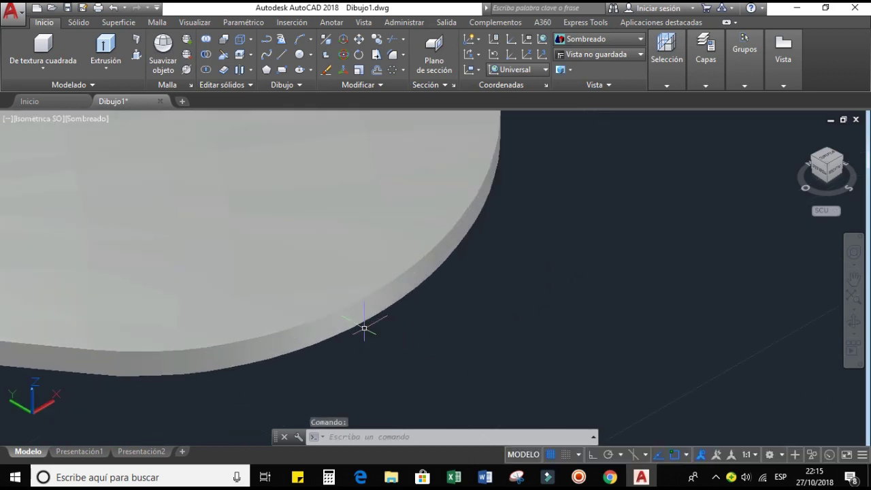
{"action": "scroll", "coordinate": [365, 329], "scroll_direction": "down", "scroll_amount": 2}
{"action": "scroll", "coordinate": [388, 331], "scroll_direction": "down", "scroll_amount": 3}
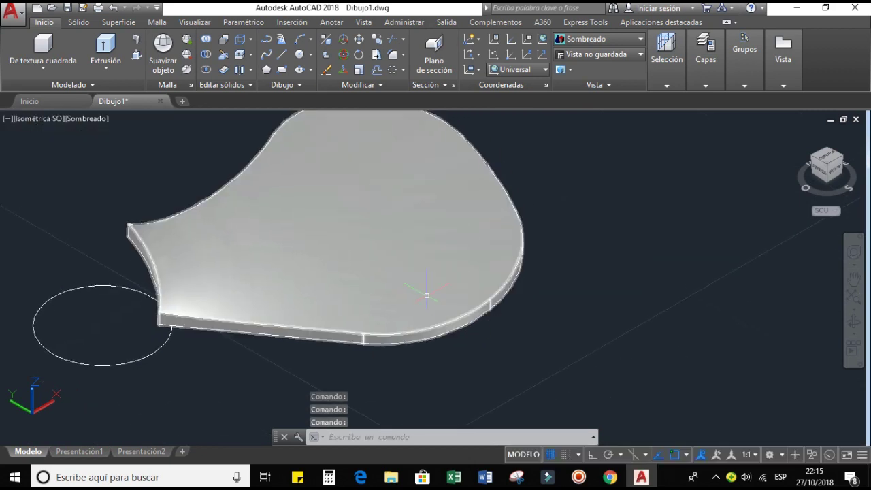
Orbit the view around the blade, then return to Isométrica SO
{"action": "left_click", "coordinate": [136, 22]}
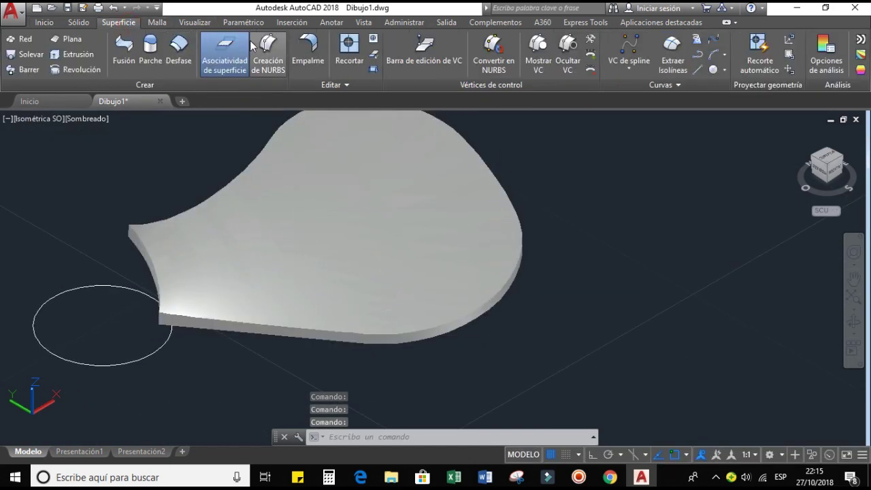
{"action": "key", "text": "Escape"}
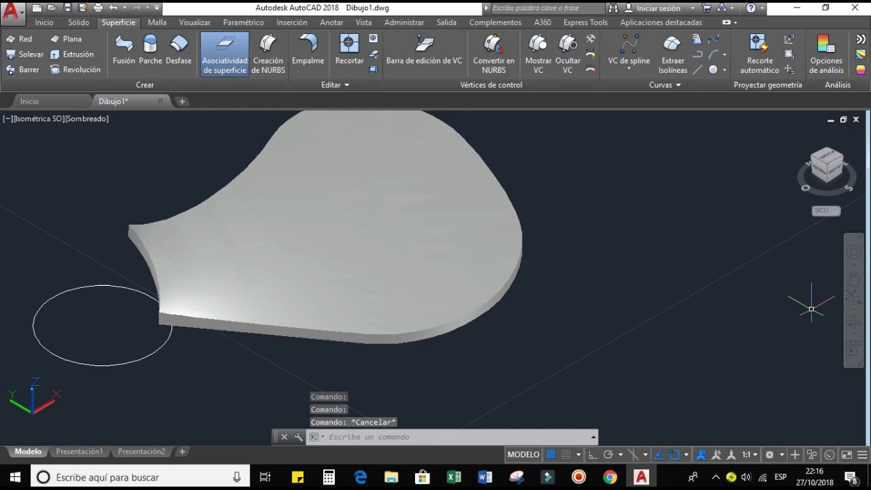
{"action": "left_click", "coordinate": [853, 321]}
{"action": "mouse_move", "coordinate": [626, 261]}
{"action": "left_mouse_down"}
{"action": "mouse_move", "coordinate": [531, 247]}
{"action": "mouse_move", "coordinate": [463, 206]}
{"action": "mouse_move", "coordinate": [688, 238]}
{"action": "mouse_move", "coordinate": [724, 230]}
{"action": "mouse_move", "coordinate": [693, 236]}
{"action": "mouse_move", "coordinate": [635, 289]}
{"action": "left_mouse_up"}
{"action": "key", "text": "Escape"}
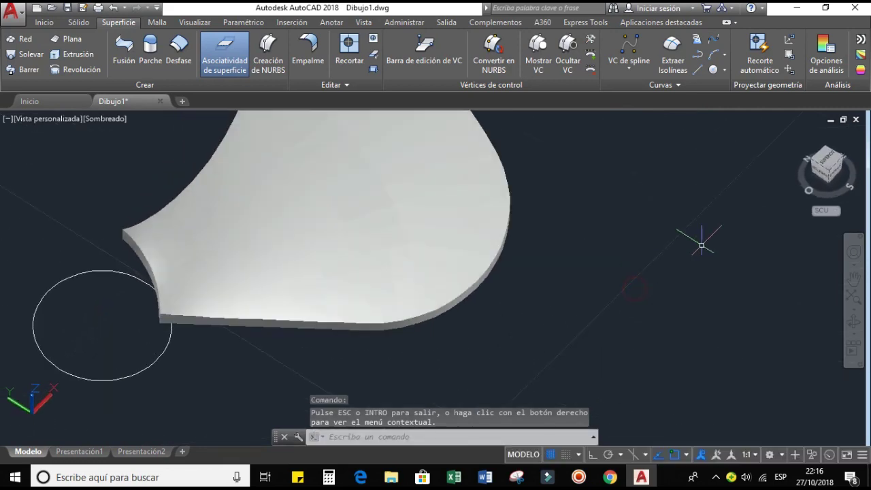
{"action": "mouse_move", "coordinate": [826, 165]}
{"action": "left_click", "coordinate": [828, 175]}
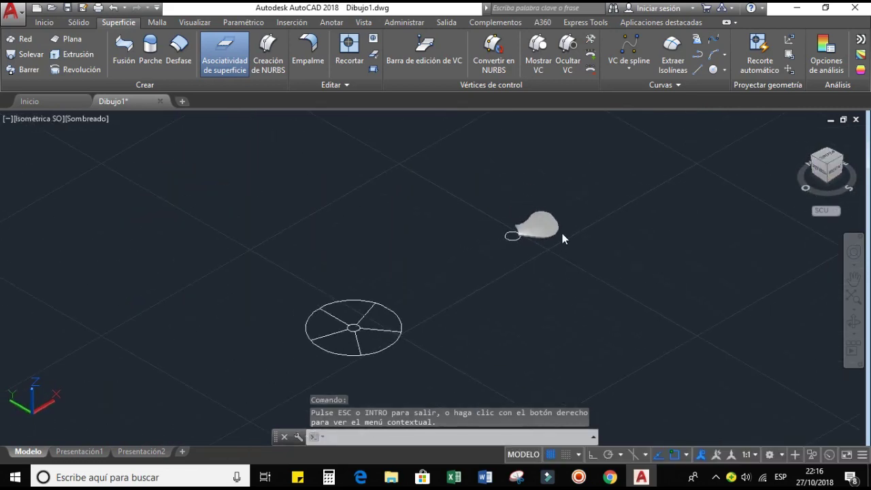
{"action": "scroll", "coordinate": [543, 259], "scroll_direction": "up", "scroll_amount": 2}
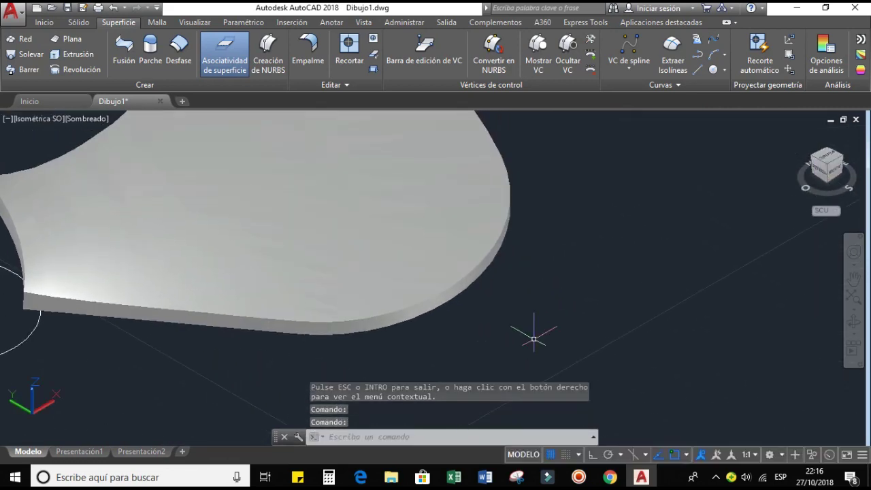
{"action": "scroll", "coordinate": [529, 334], "scroll_direction": "down", "scroll_amount": 3}
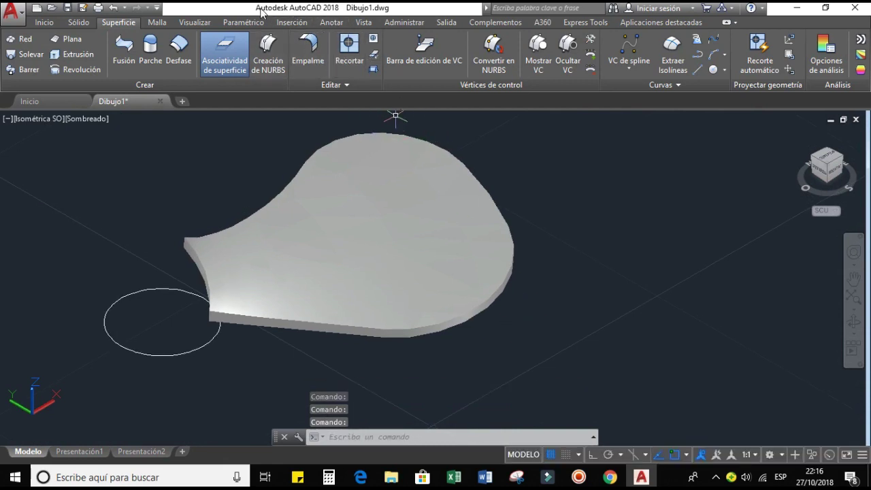
Start Empalmar aristas at radius 0.1 and pick the blade's right, lower front, upper-left and top edges
{"action": "left_click", "coordinate": [78, 22]}
{"action": "left_click", "coordinate": [566, 48]}
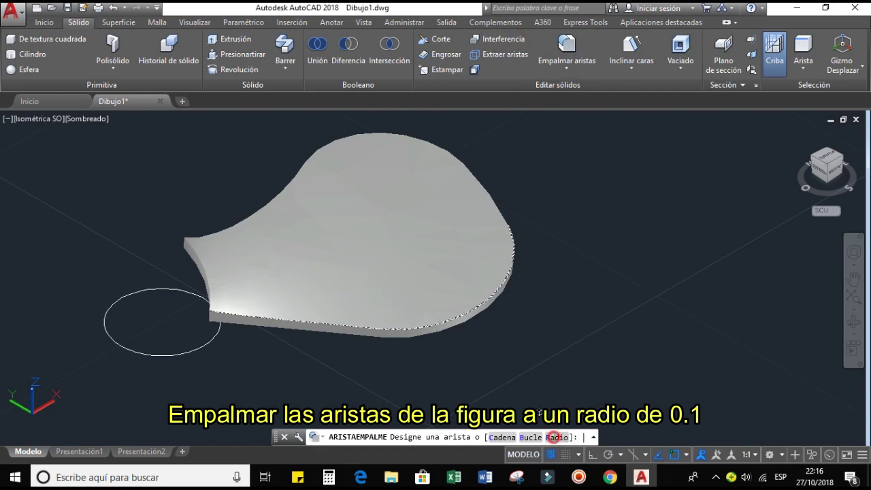
{"action": "left_click", "coordinate": [555, 437]}
{"action": "type", "text": "0.1"}
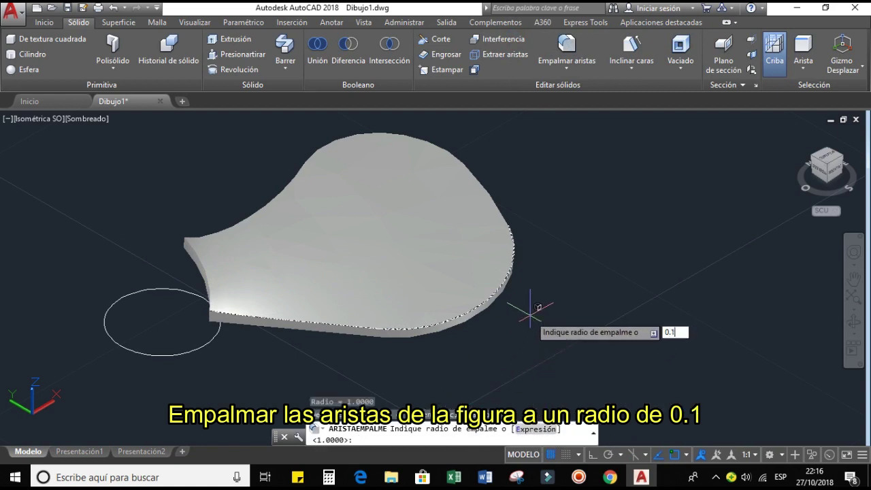
{"action": "key", "text": "Return"}
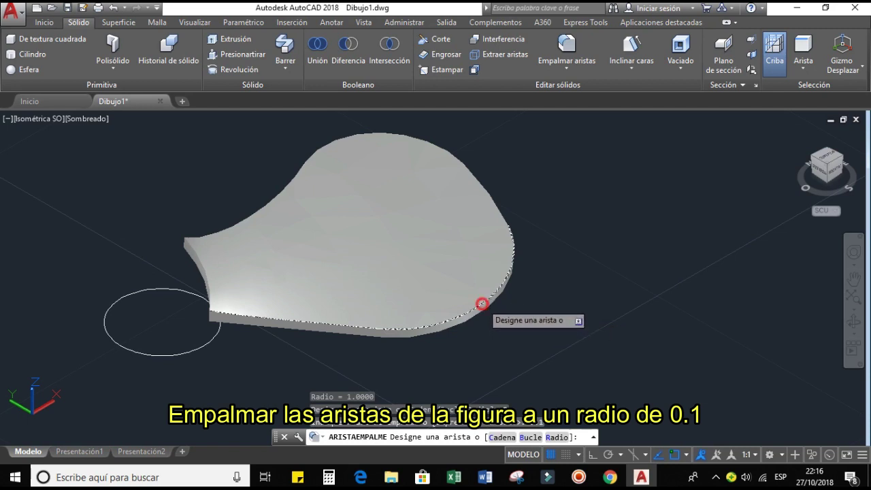
{"action": "left_click", "coordinate": [482, 303]}
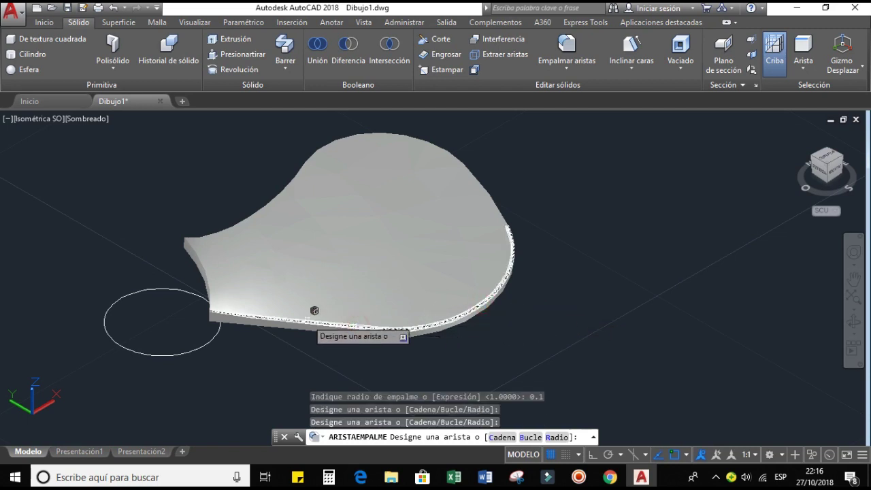
{"action": "left_click", "coordinate": [205, 292]}
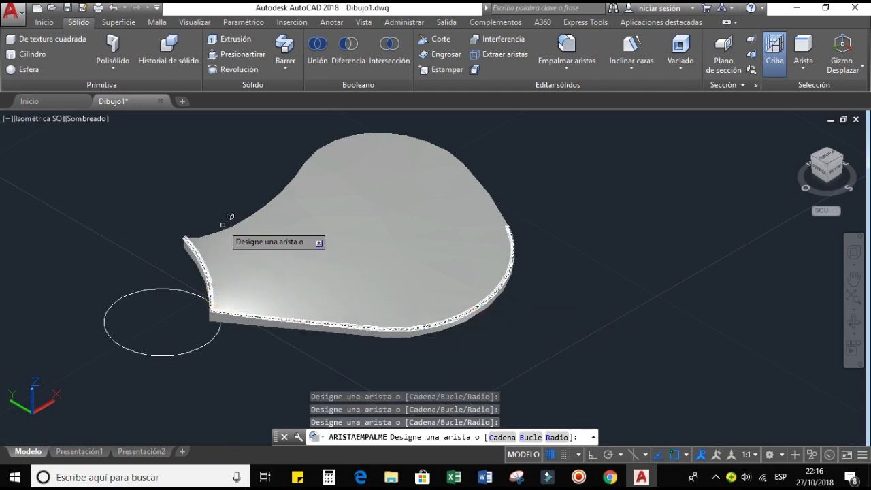
{"action": "left_click", "coordinate": [313, 152]}
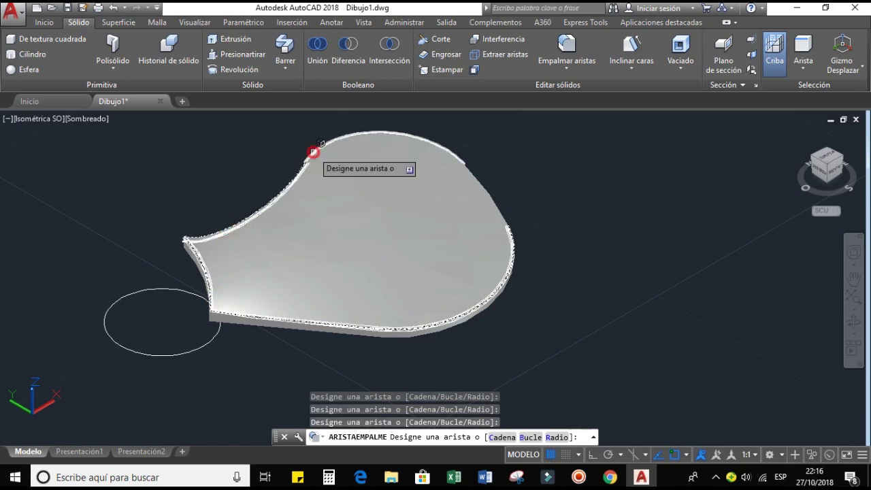
{"action": "left_click", "coordinate": [475, 175]}
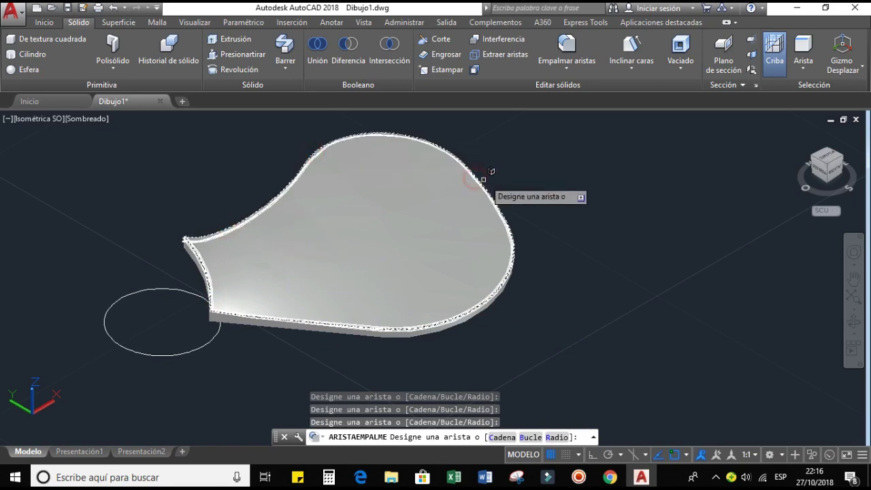
Finish the edge selection and apply the 0.1 fillet to the blade
{"action": "key", "text": "Return"}
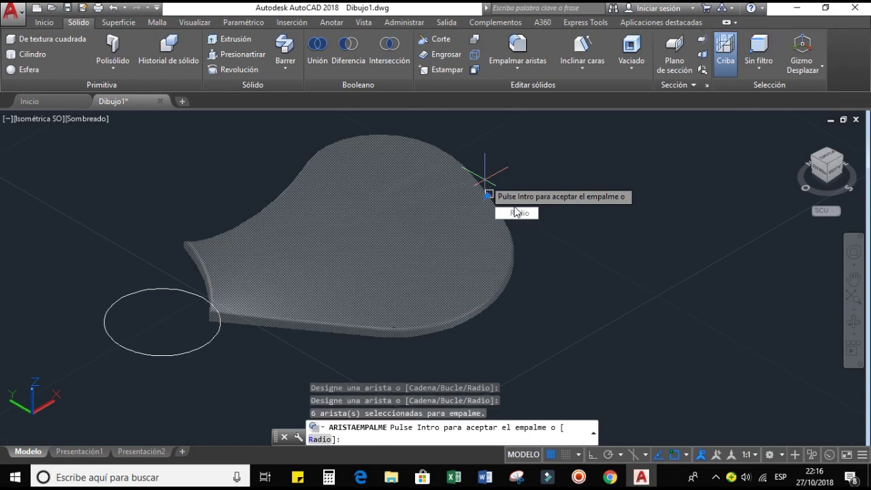
{"action": "type", "text": "R"}
{"action": "key", "text": "Return"}
{"action": "key", "text": "Return"}
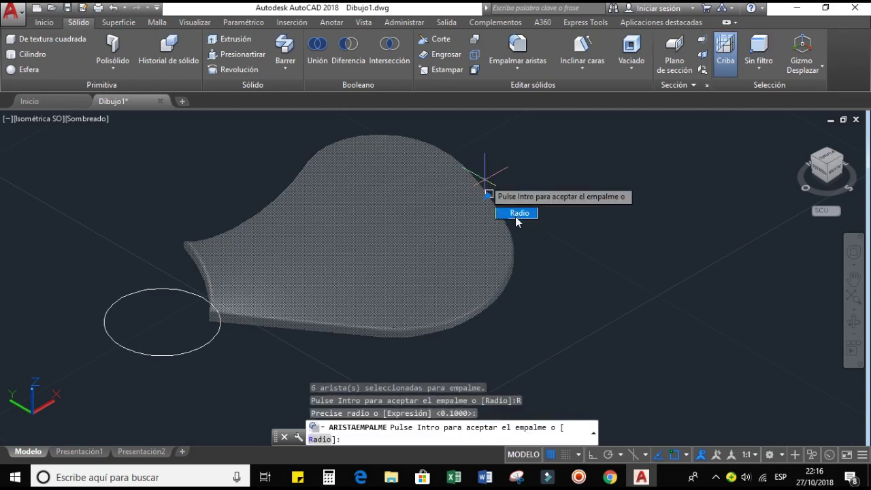
{"action": "key", "text": "Return"}
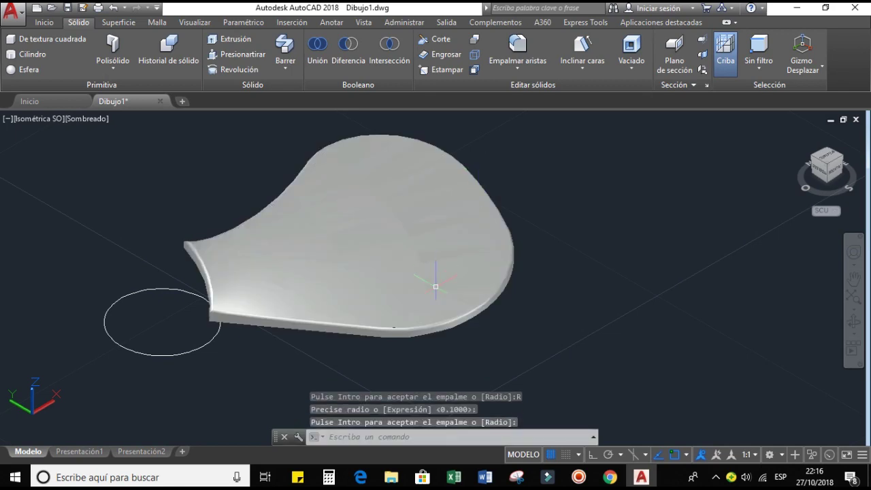
{"action": "scroll", "coordinate": [436, 287], "scroll_direction": "up", "scroll_amount": 3}
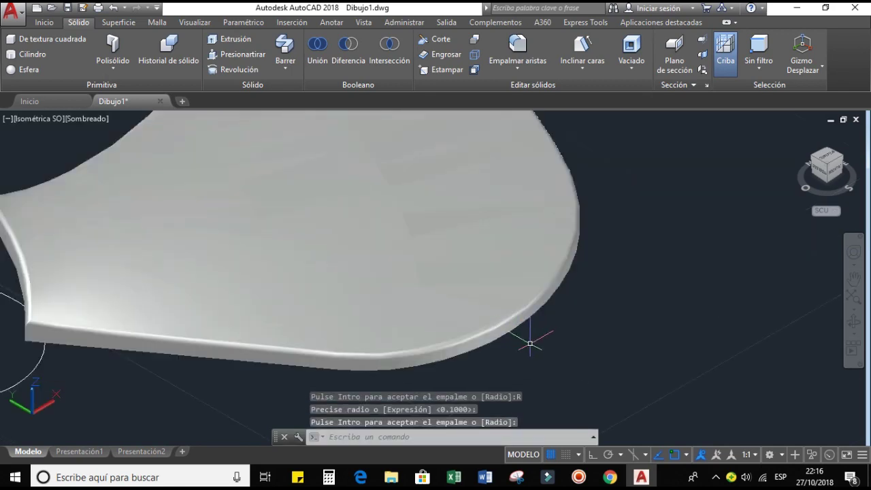
{"action": "scroll", "coordinate": [531, 344], "scroll_direction": "down", "scroll_amount": 3}
{"action": "scroll", "coordinate": [538, 313], "scroll_direction": "down", "scroll_amount": 2}
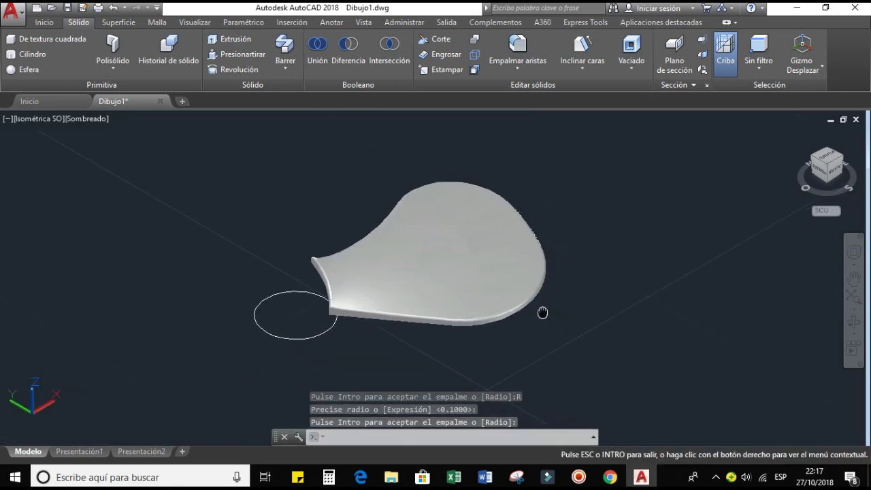
Start another edge fillet and pick the fin's curved rim edges and left-side edges
{"action": "left_click", "coordinate": [519, 45]}
{"action": "scroll", "coordinate": [514, 311], "scroll_direction": "up", "scroll_amount": 1}
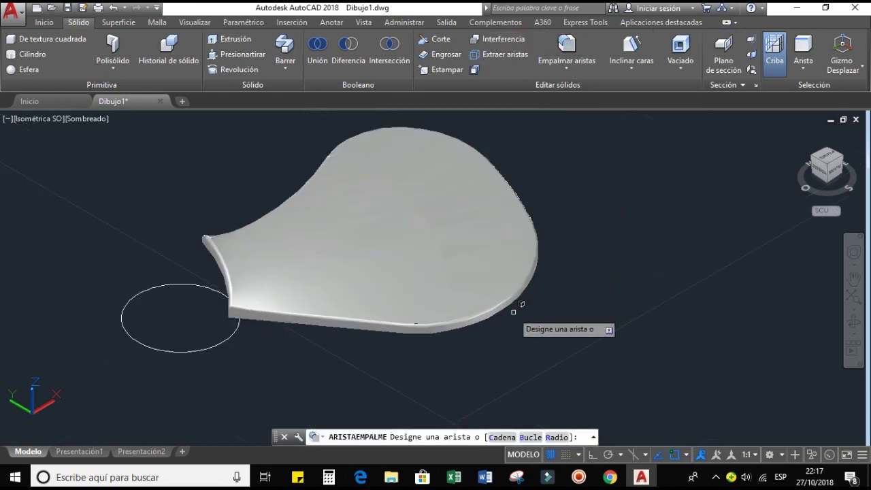
{"action": "scroll", "coordinate": [512, 312], "scroll_direction": "up", "scroll_amount": 1}
{"action": "scroll", "coordinate": [503, 313], "scroll_direction": "up", "scroll_amount": 1}
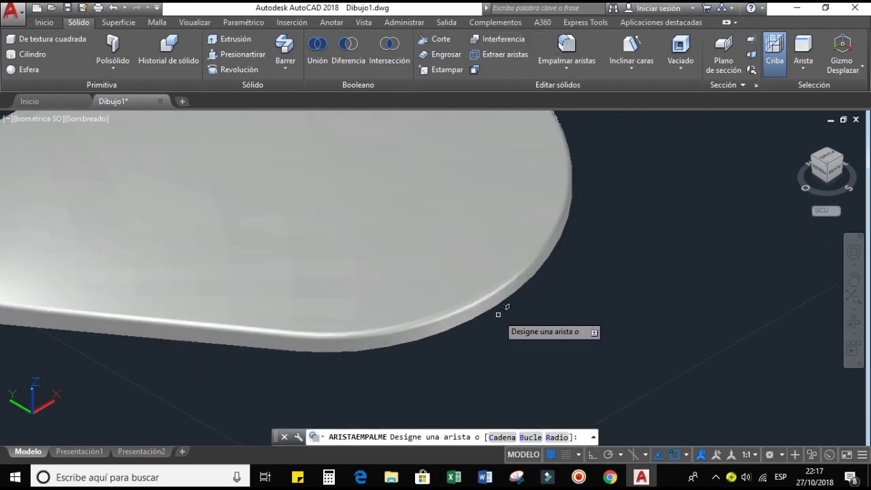
{"action": "scroll", "coordinate": [500, 311], "scroll_direction": "up", "scroll_amount": 1}
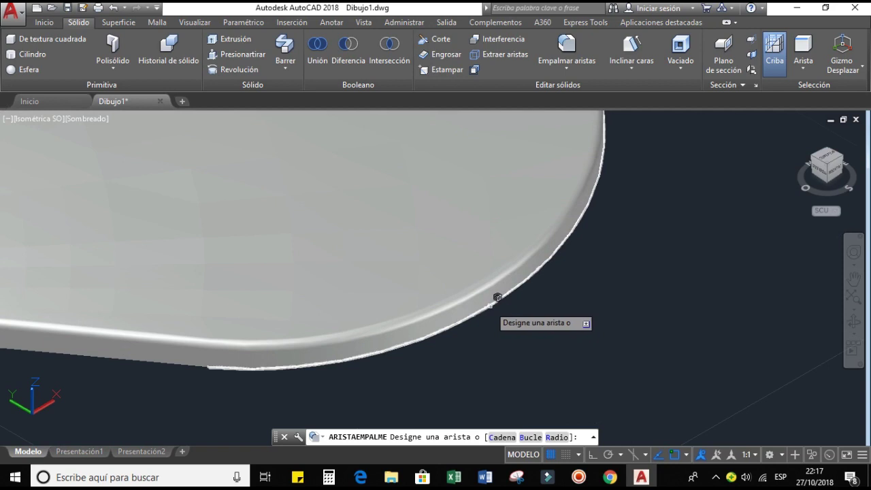
{"action": "left_click", "coordinate": [498, 297]}
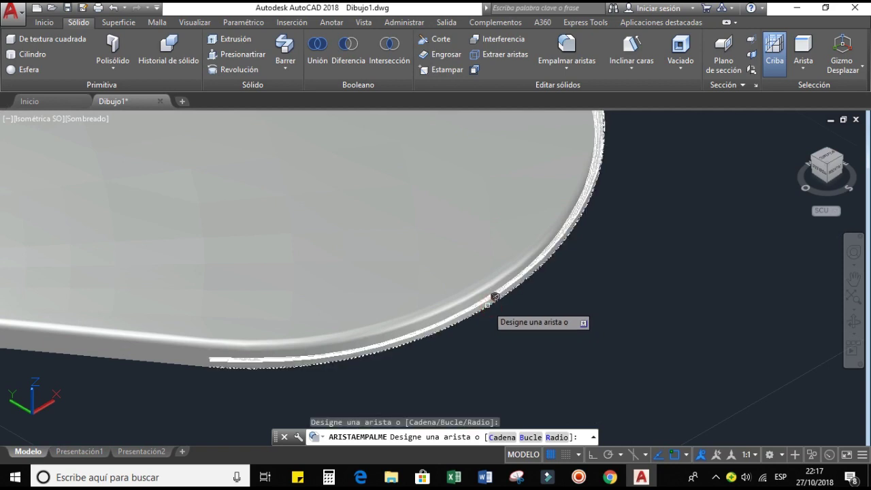
{"action": "scroll", "coordinate": [243, 322], "scroll_direction": "down", "scroll_amount": 1}
{"action": "left_click", "coordinate": [235, 346]}
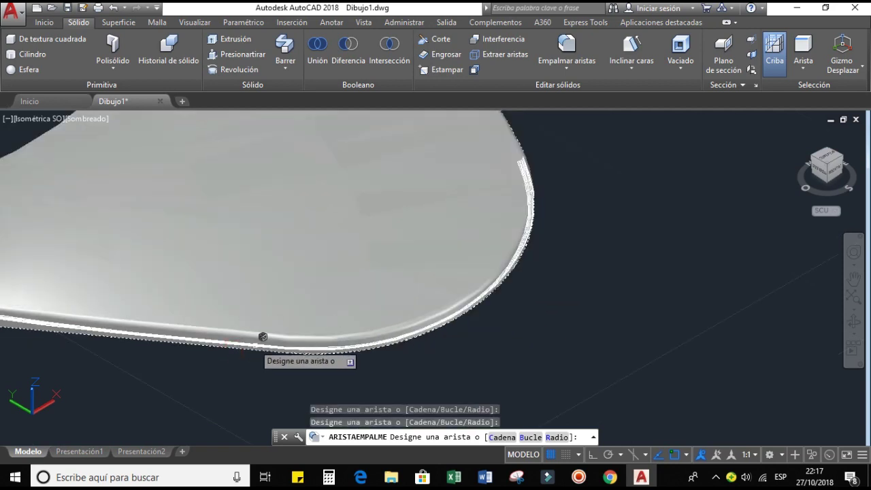
{"action": "scroll", "coordinate": [265, 338], "scroll_direction": "down", "scroll_amount": 3}
{"action": "scroll", "coordinate": [266, 337], "scroll_direction": "up", "scroll_amount": 3}
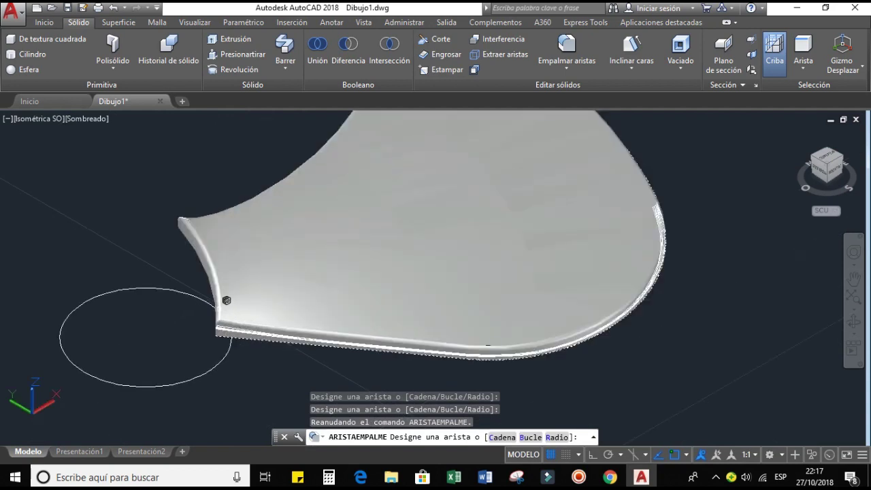
{"action": "left_click", "coordinate": [220, 303]}
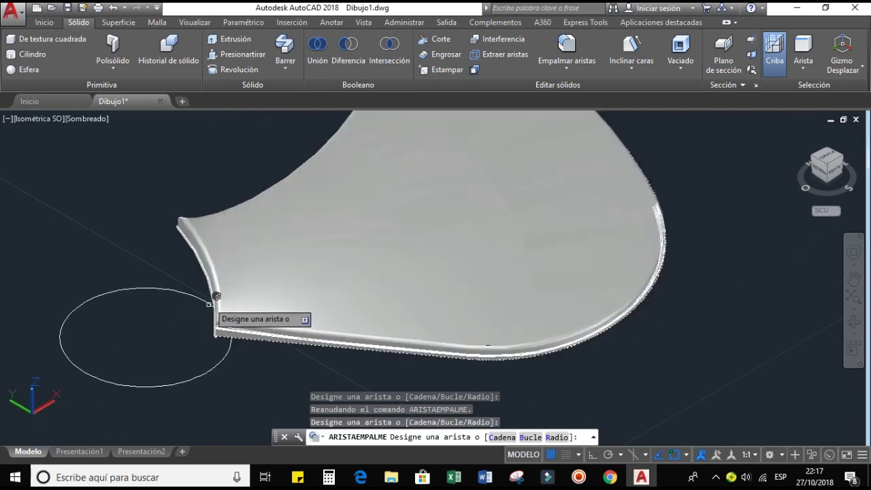
{"action": "left_click", "coordinate": [211, 284]}
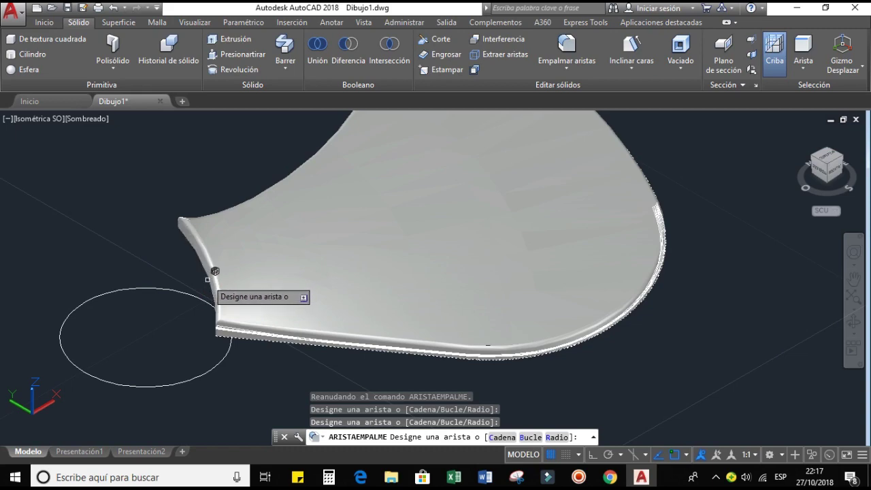
Orbit to a side view of the fin and pick two lower rim edges
{"action": "left_click", "coordinate": [853, 320]}
{"action": "mouse_move", "coordinate": [710, 270]}
{"action": "left_mouse_down"}
{"action": "mouse_move", "coordinate": [495, 250]}
{"action": "mouse_move", "coordinate": [518, 225]}
{"action": "mouse_move", "coordinate": [560, 222]}
{"action": "left_mouse_up"}
{"action": "key", "text": "Escape"}
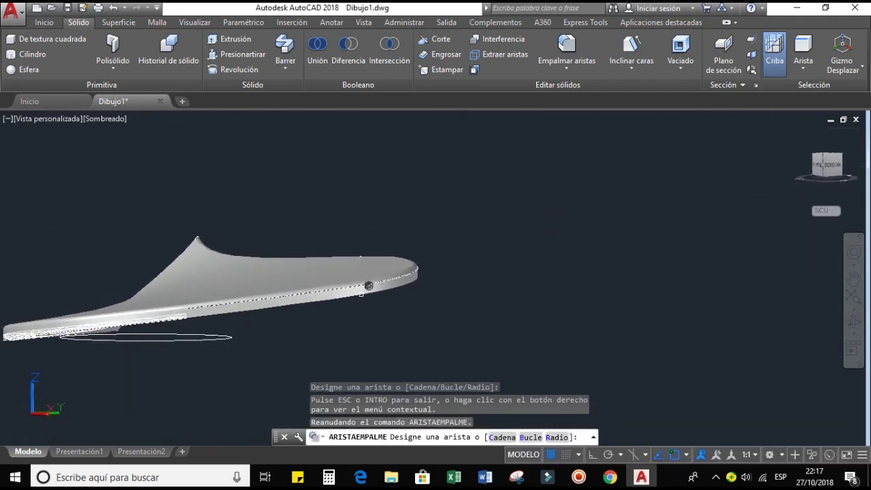
{"action": "left_click", "coordinate": [364, 287]}
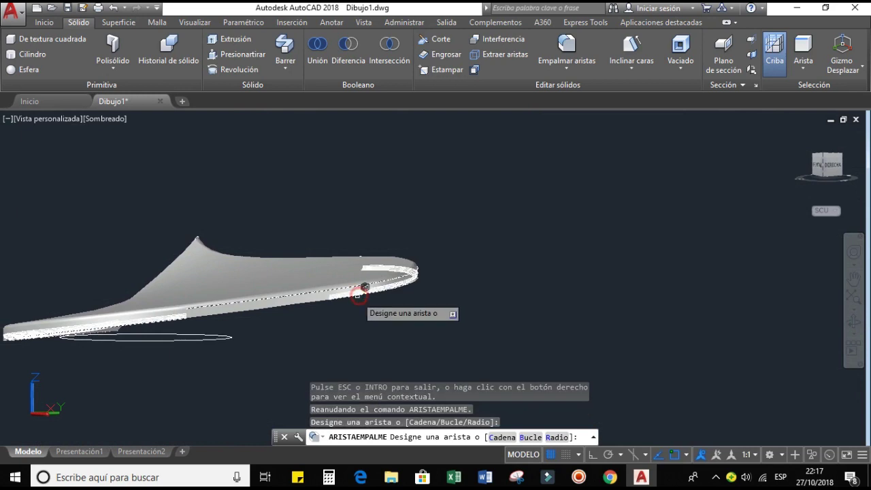
{"action": "left_click", "coordinate": [307, 293]}
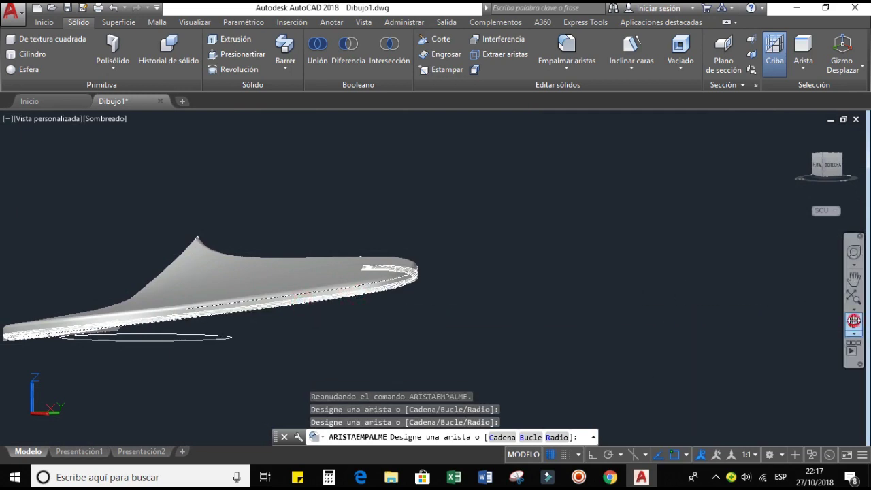
Orbit to the fin's tip, pick its two edges, and fillet the selection at radius 0.1
{"action": "left_click", "coordinate": [854, 322]}
{"action": "left_click_drag", "start_coordinate": [488, 311], "coordinate": [369, 322]}
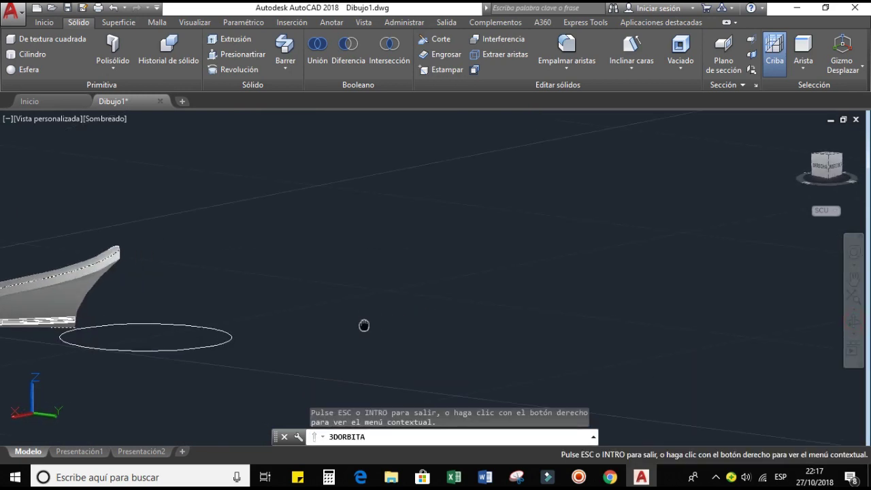
{"action": "mouse_move", "coordinate": [365, 325]}
{"action": "middle_mouse_down"}
{"action": "mouse_move", "coordinate": [579, 320]}
{"action": "mouse_move", "coordinate": [568, 319]}
{"action": "middle_mouse_up"}
{"action": "key", "text": "Escape"}
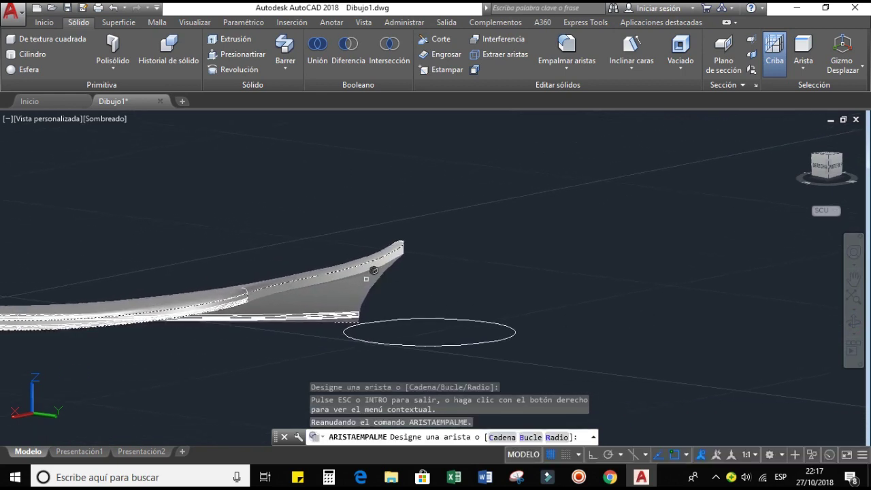
{"action": "left_click", "coordinate": [370, 273]}
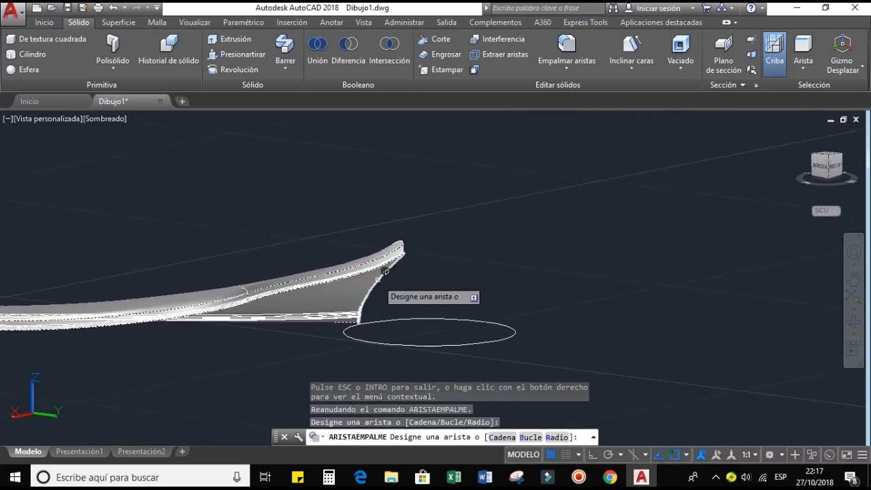
{"action": "left_click", "coordinate": [376, 278]}
{"action": "scroll", "coordinate": [453, 322], "scroll_direction": "down", "scroll_amount": 4}
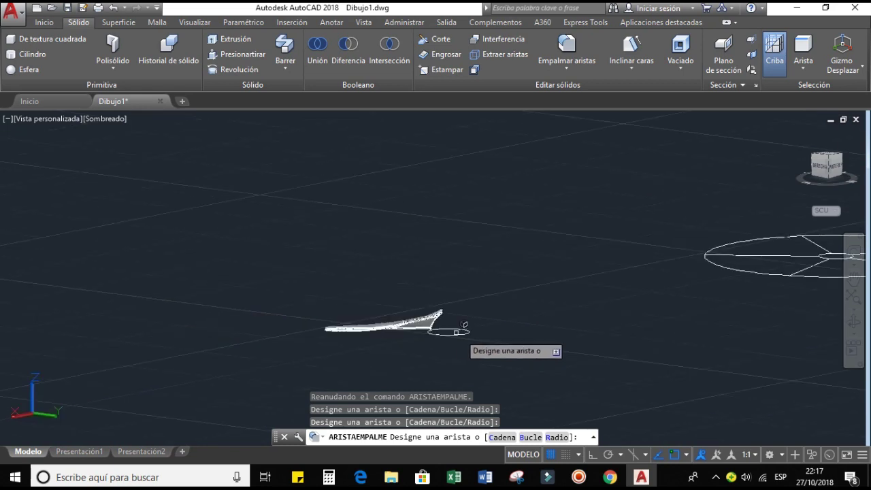
{"action": "scroll", "coordinate": [436, 333], "scroll_direction": "up", "scroll_amount": 2}
{"action": "key", "text": "Return"}
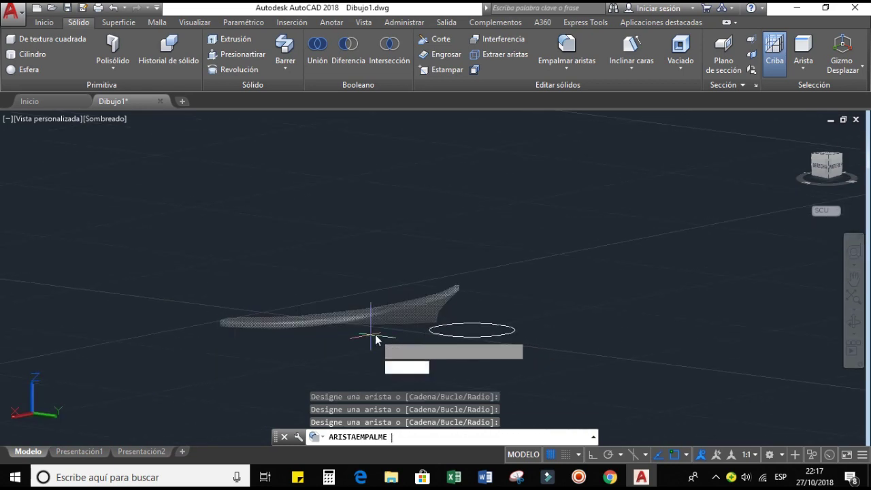
{"action": "left_click", "coordinate": [407, 367]}
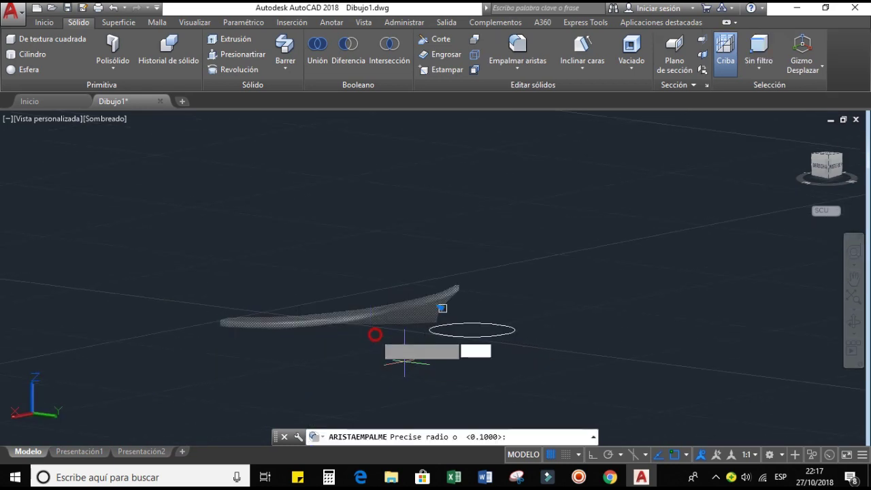
{"action": "key", "text": "Return"}
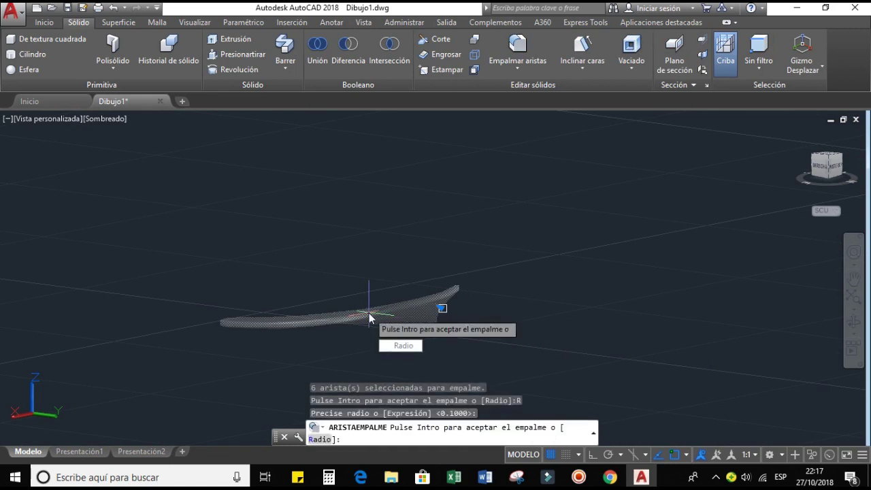
{"action": "key", "text": "Return"}
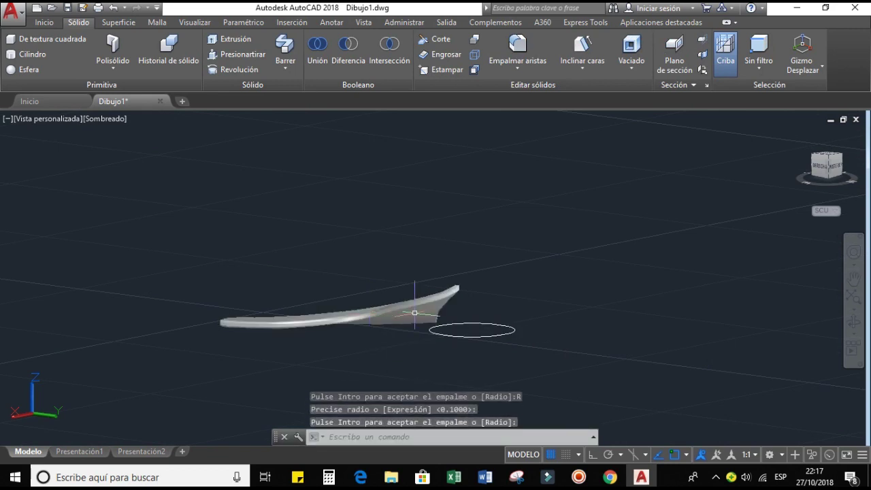
Switch through NE isometric to SW isometric and pan to recentre the filleted fin
{"action": "left_click", "coordinate": [832, 162]}
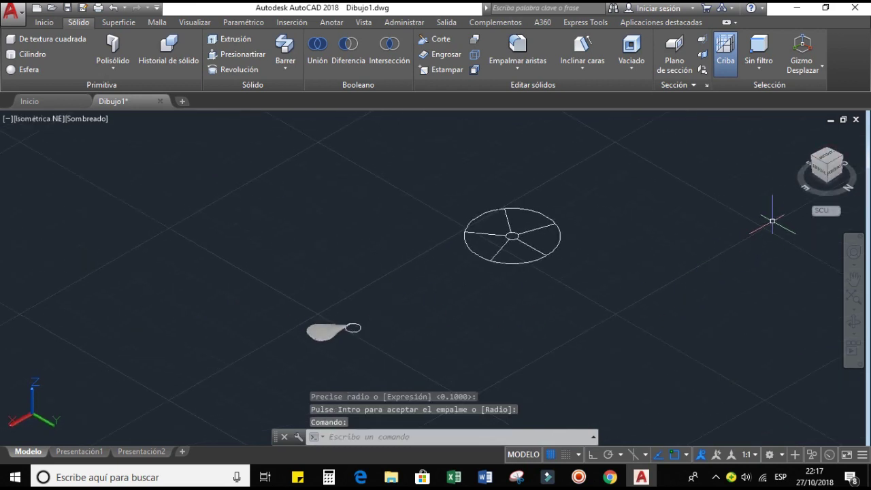
{"action": "mouse_move", "coordinate": [827, 157]}
{"action": "left_click", "coordinate": [828, 148]}
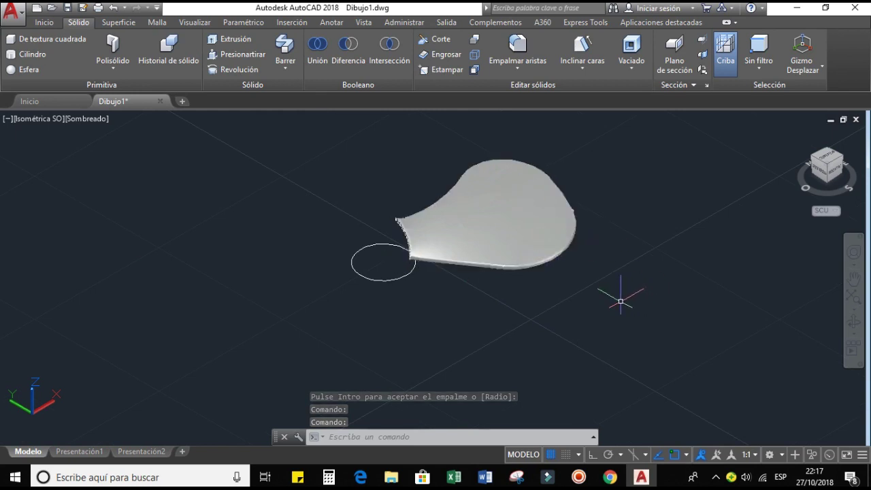
{"action": "middle_click_drag", "start_coordinate": [619, 295], "coordinate": [616, 321]}
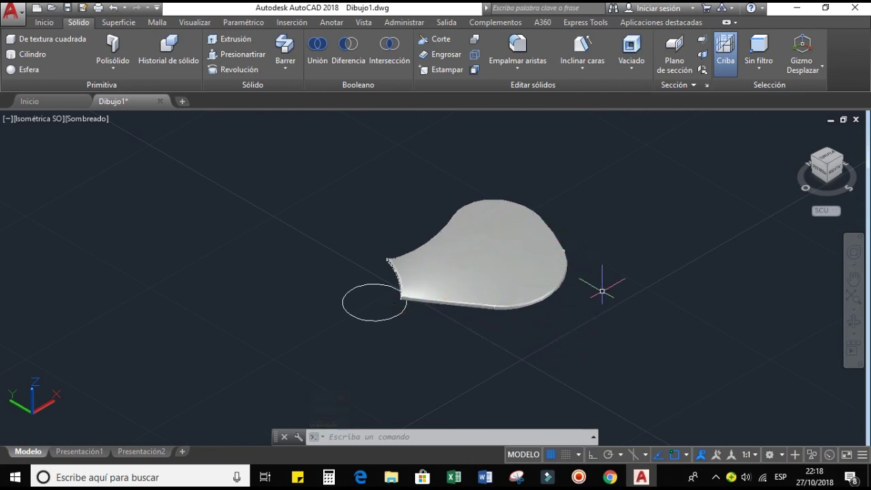
Polar-array the fin around the hub circle with 5 items, 72° apart
{"action": "left_click", "coordinate": [46, 23]}
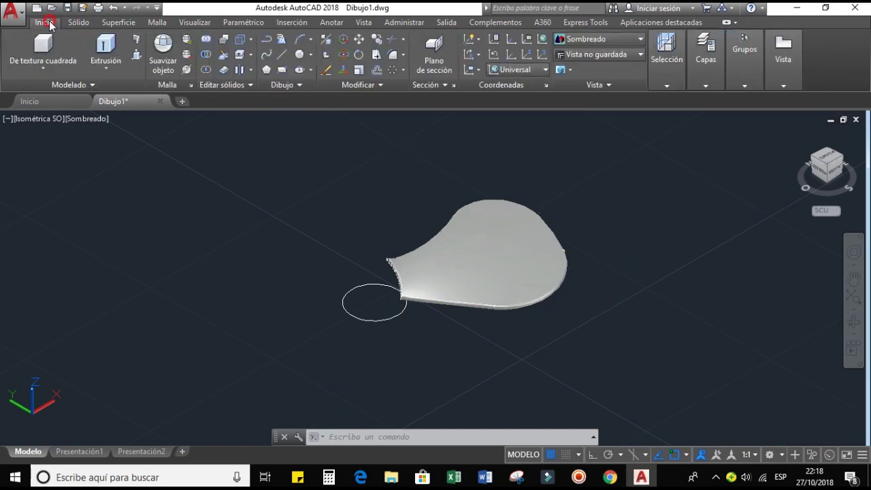
{"action": "left_click", "coordinate": [391, 72]}
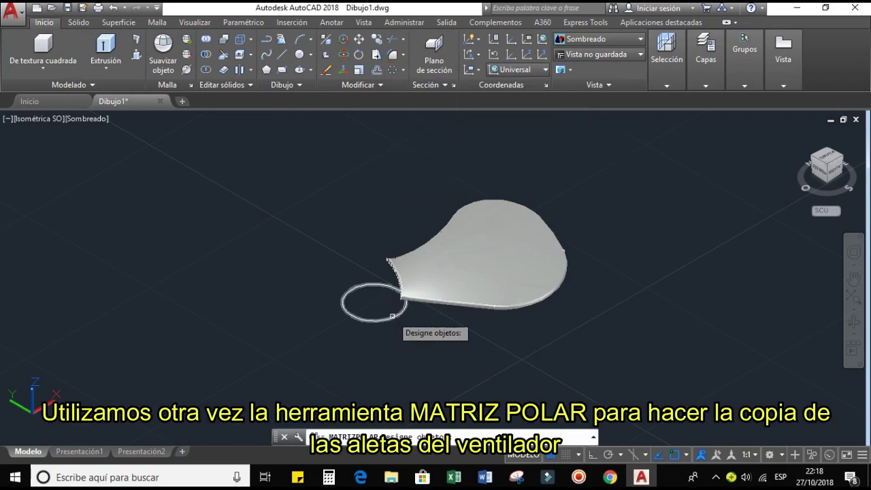
{"action": "left_click", "coordinate": [433, 274]}
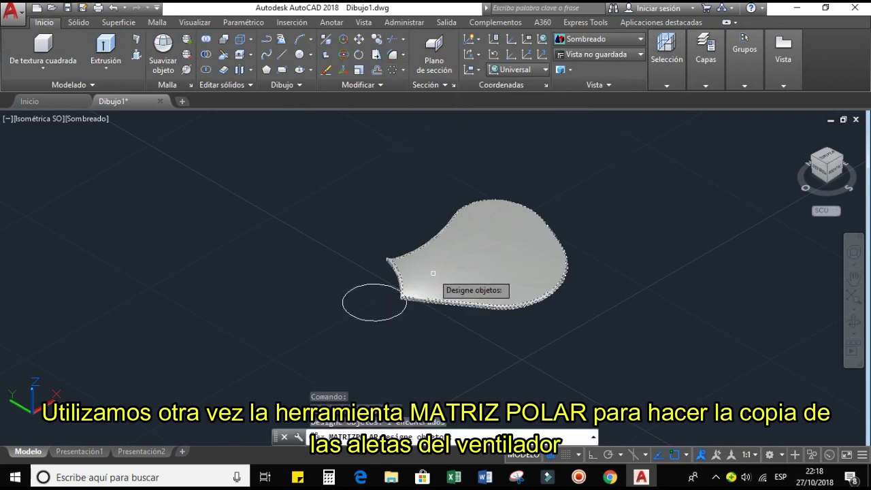
{"action": "key", "text": "Return"}
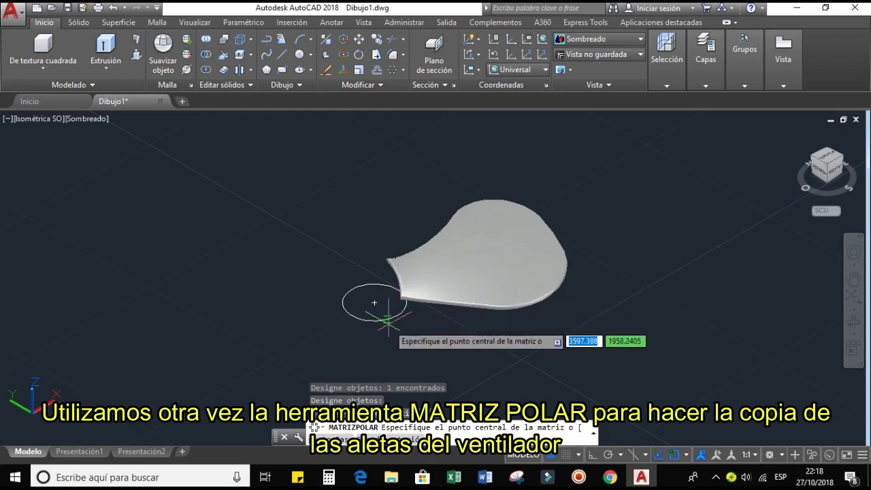
{"action": "left_click", "coordinate": [374, 302]}
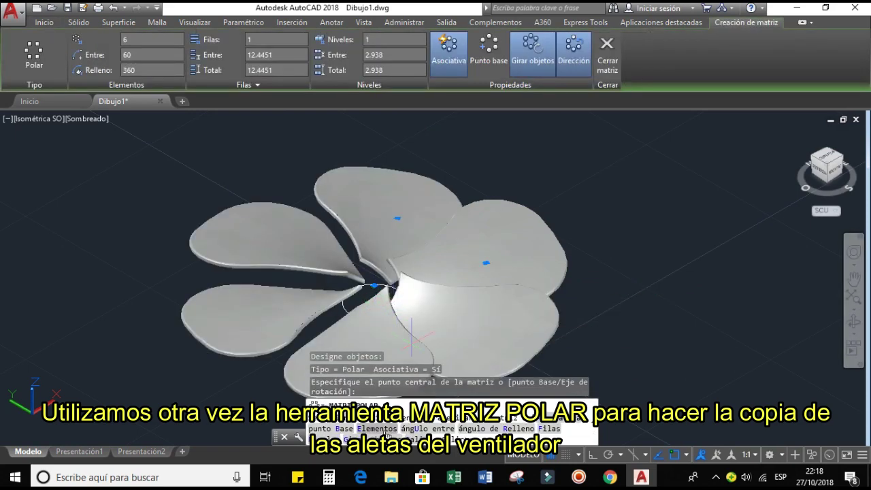
{"action": "left_click", "coordinate": [383, 430]}
{"action": "type", "text": "5"}
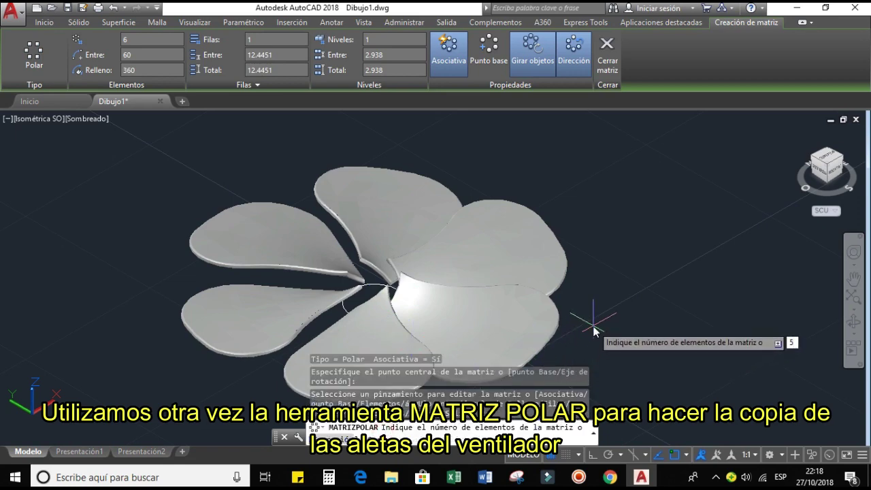
{"action": "key", "text": "Return"}
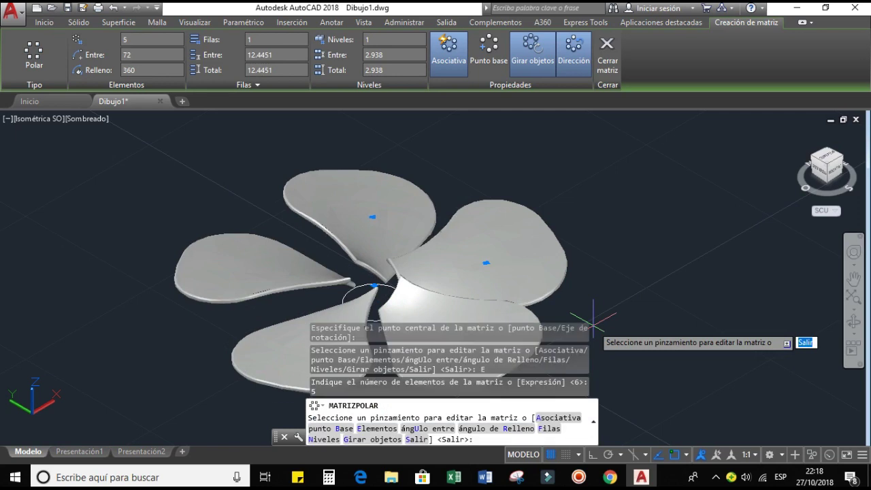
{"action": "key", "text": "Escape"}
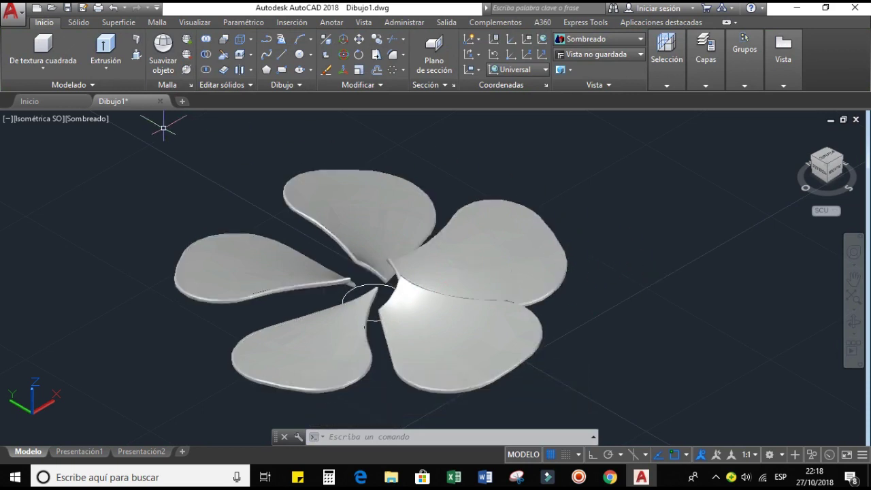
Extrude the small centre circle to a height of 3
{"action": "left_click", "coordinate": [106, 49]}
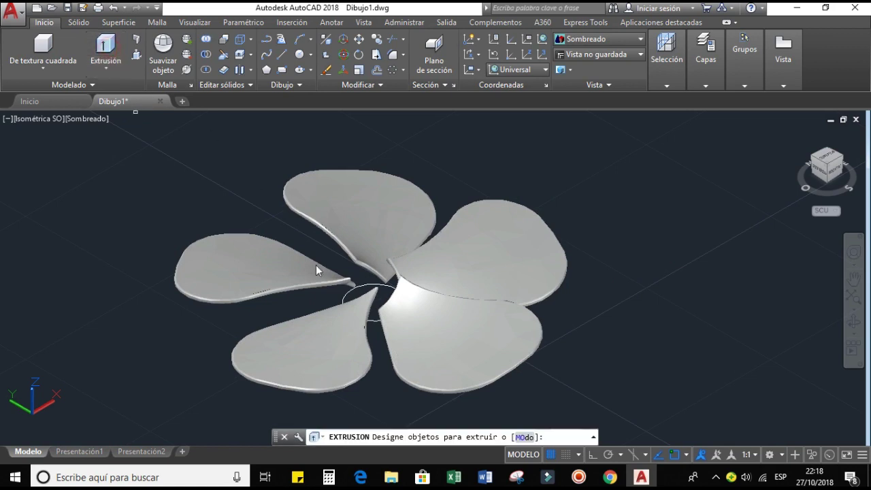
{"action": "left_click", "coordinate": [375, 321]}
{"action": "key", "text": "Return"}
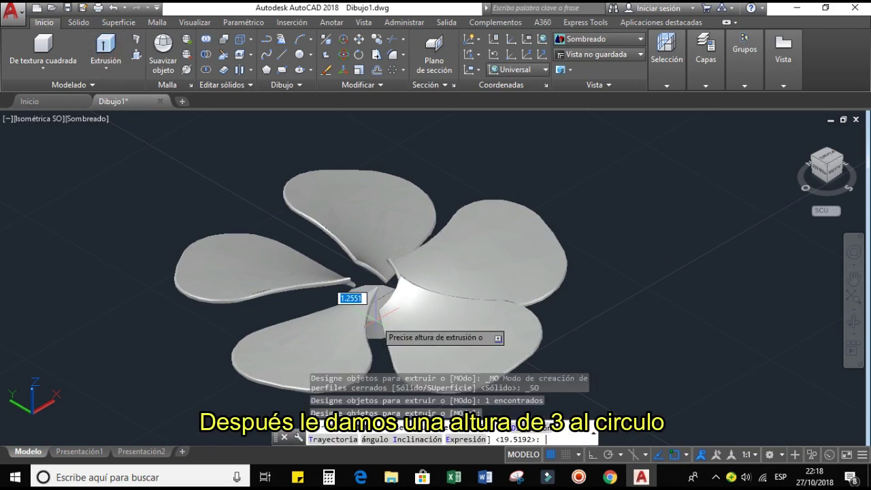
{"action": "type", "text": "3"}
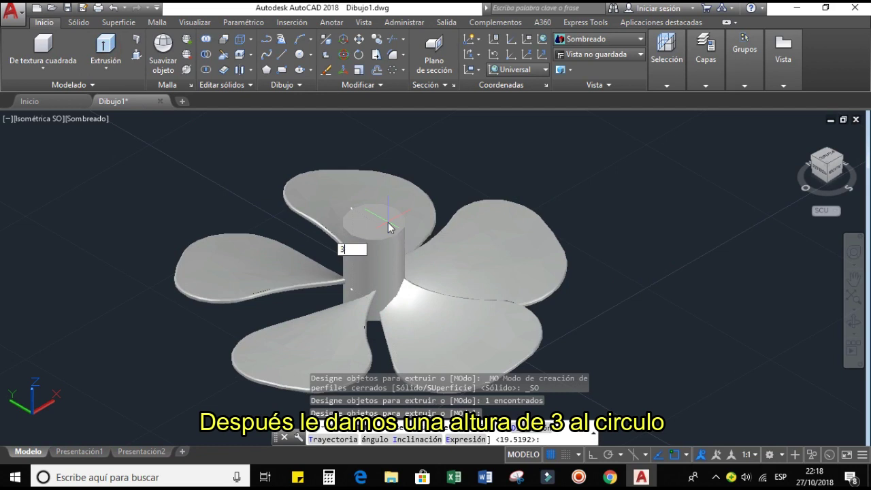
{"action": "key", "text": "Return"}
{"action": "scroll", "coordinate": [497, 250], "scroll_direction": "down", "scroll_amount": 2}
{"action": "scroll", "coordinate": [552, 267], "scroll_direction": "down", "scroll_amount": 1}
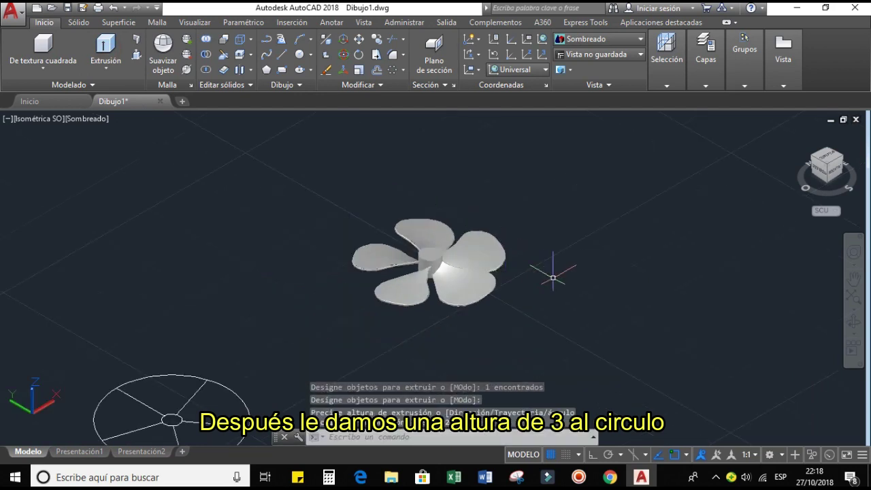
Orbit to check the fan from near top-down, then return to southwest isometric
{"action": "middle_click_drag", "start_coordinate": [523, 283], "coordinate": [560, 295]}
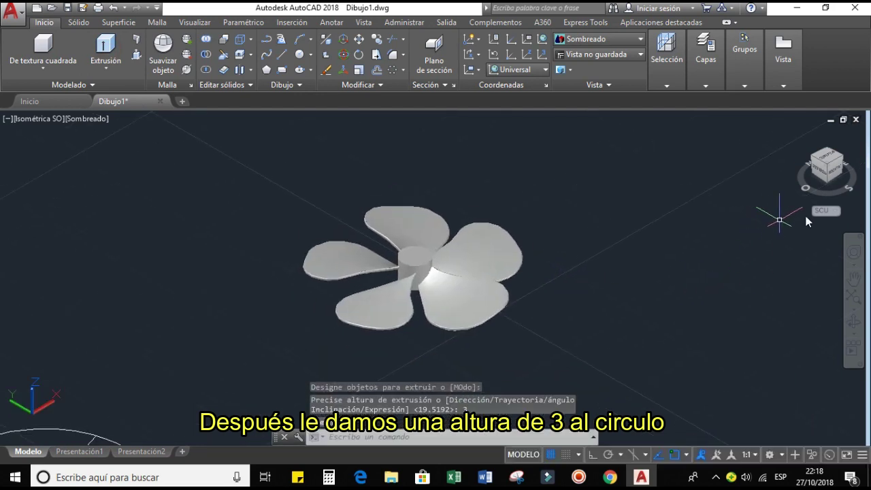
{"action": "left_click", "coordinate": [854, 322]}
{"action": "mouse_move", "coordinate": [496, 288]}
{"action": "left_mouse_down"}
{"action": "mouse_move", "coordinate": [434, 315]}
{"action": "mouse_move", "coordinate": [374, 316]}
{"action": "mouse_move", "coordinate": [447, 311]}
{"action": "mouse_move", "coordinate": [475, 271]}
{"action": "mouse_move", "coordinate": [416, 299]}
{"action": "mouse_move", "coordinate": [357, 304]}
{"action": "mouse_move", "coordinate": [395, 311]}
{"action": "mouse_move", "coordinate": [465, 289]}
{"action": "mouse_move", "coordinate": [409, 296]}
{"action": "mouse_move", "coordinate": [450, 297]}
{"action": "left_mouse_up"}
{"action": "key", "text": "Escape"}
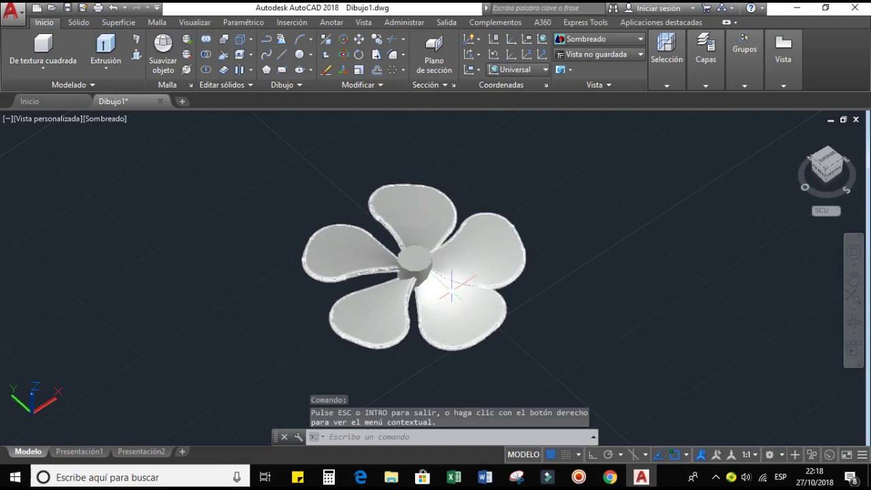
{"action": "left_click", "coordinate": [830, 172]}
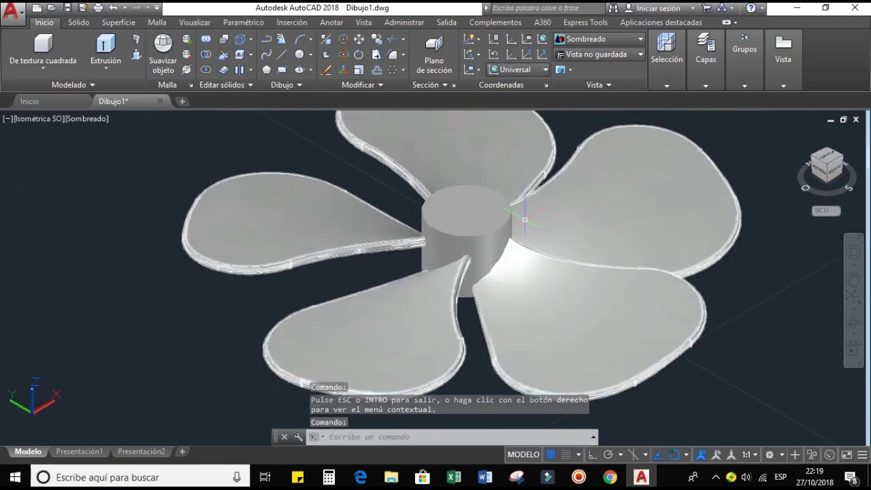
{"action": "scroll", "coordinate": [486, 240], "scroll_direction": "up", "scroll_amount": 3}
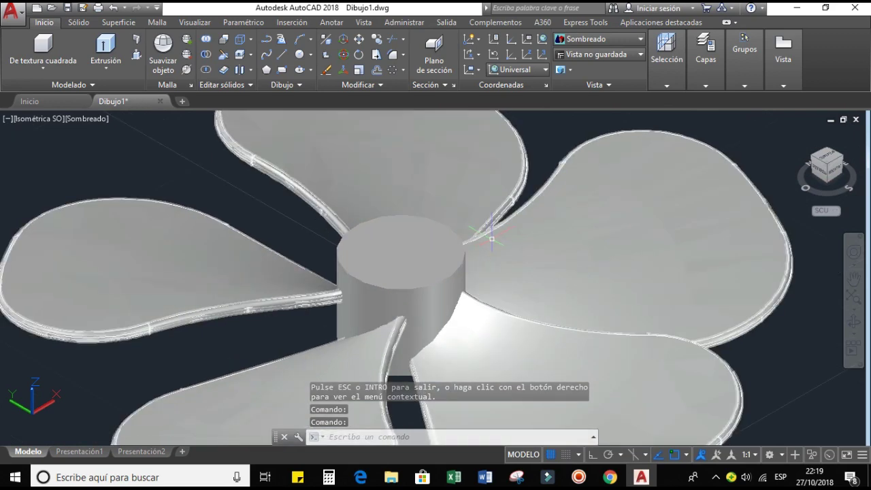
{"action": "scroll", "coordinate": [486, 240], "scroll_direction": "down", "scroll_amount": 1}
{"action": "scroll", "coordinate": [445, 255], "scroll_direction": "down", "scroll_amount": 2}
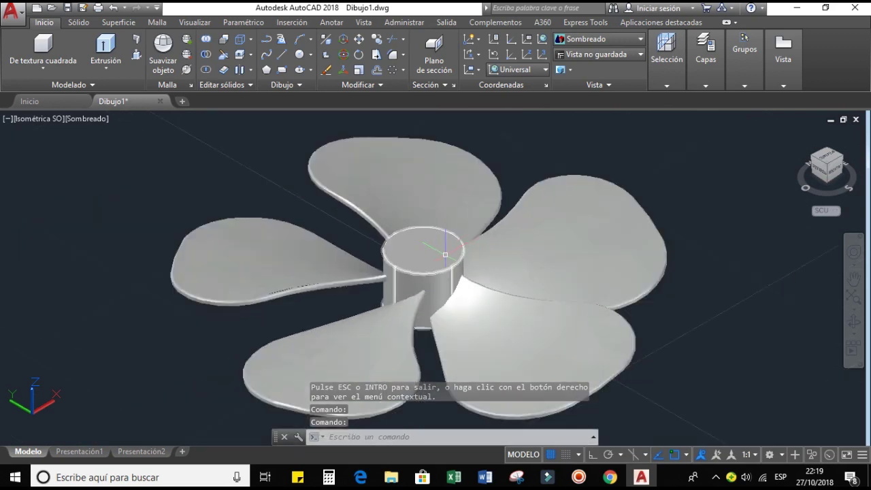
Draw a circle of radius 0.3 centred on the hub's top face
{"action": "left_click", "coordinate": [300, 55]}
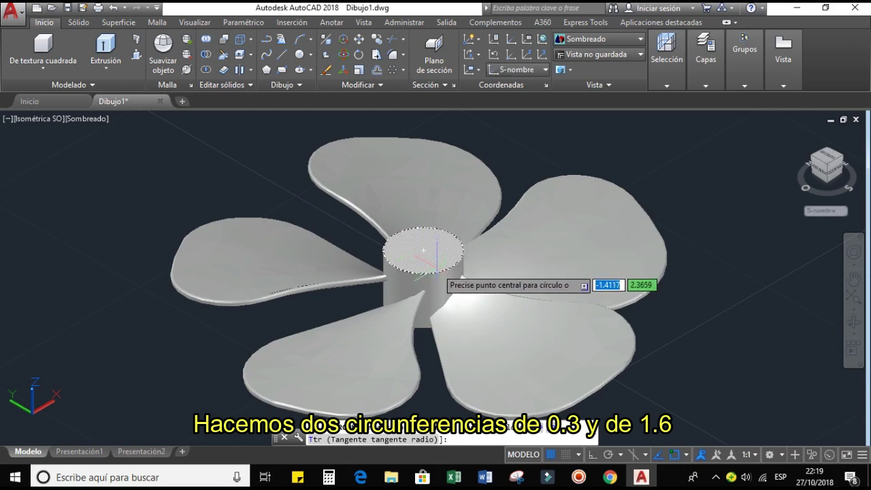
{"action": "left_click", "coordinate": [423, 251]}
{"action": "type", "text": "0.3"}
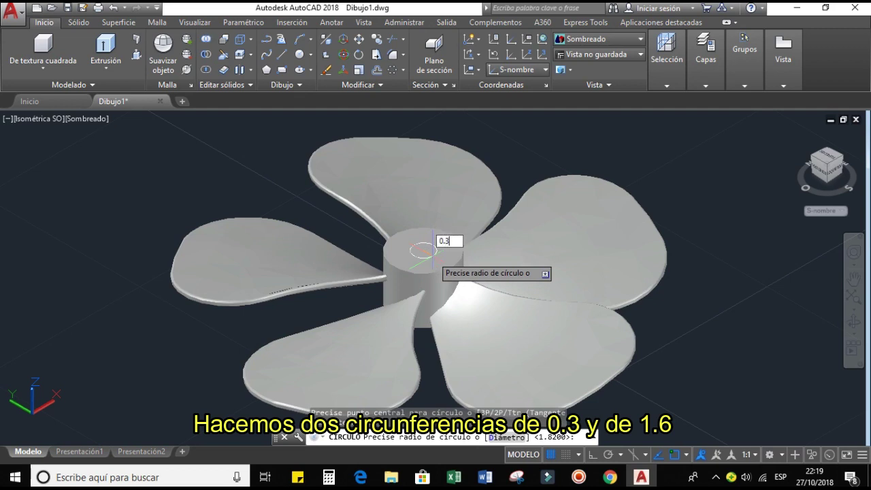
{"action": "key", "text": "Return"}
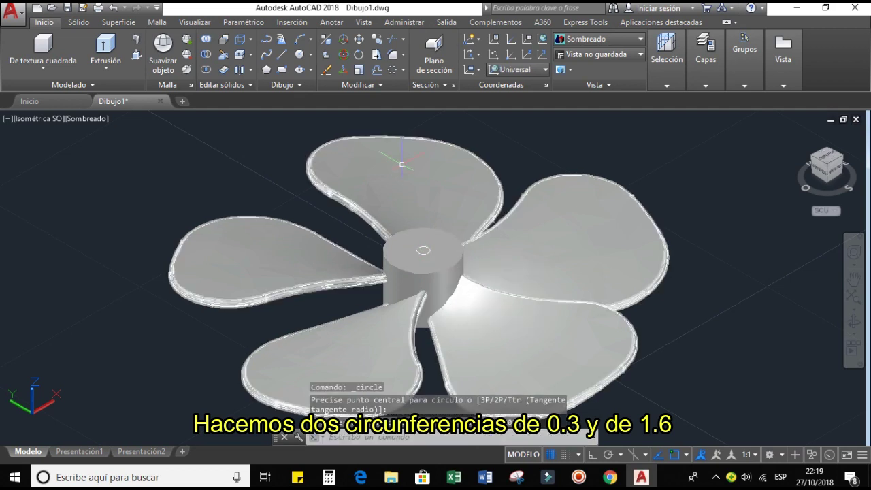
Draw a concentric circle of radius 1.5 at the same centre and zoom in
{"action": "left_click", "coordinate": [298, 62]}
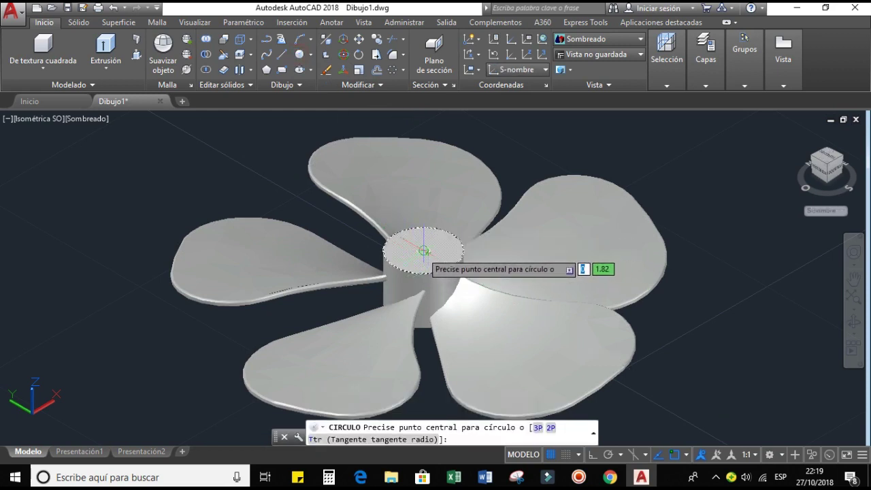
{"action": "left_click", "coordinate": [423, 250]}
{"action": "type", "text": "1"}
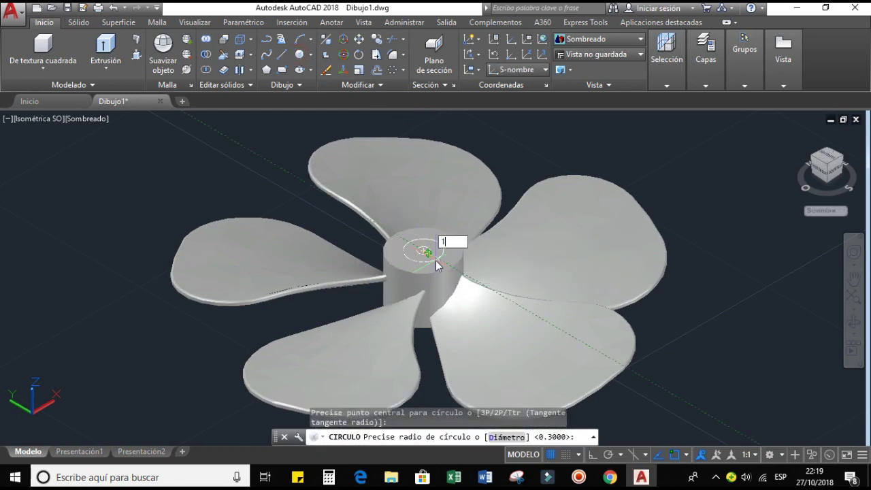
{"action": "type", "text": ".5"}
{"action": "key", "text": "Return"}
{"action": "scroll", "coordinate": [436, 259], "scroll_direction": "up", "scroll_amount": 1}
{"action": "scroll", "coordinate": [425, 254], "scroll_direction": "up", "scroll_amount": 1}
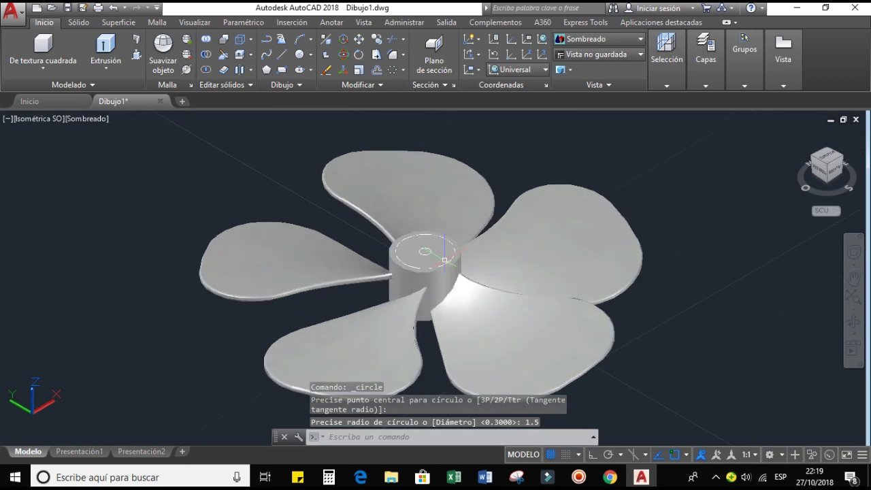
{"action": "scroll", "coordinate": [412, 248], "scroll_direction": "up", "scroll_amount": 1}
{"action": "scroll", "coordinate": [402, 243], "scroll_direction": "up", "scroll_amount": 1}
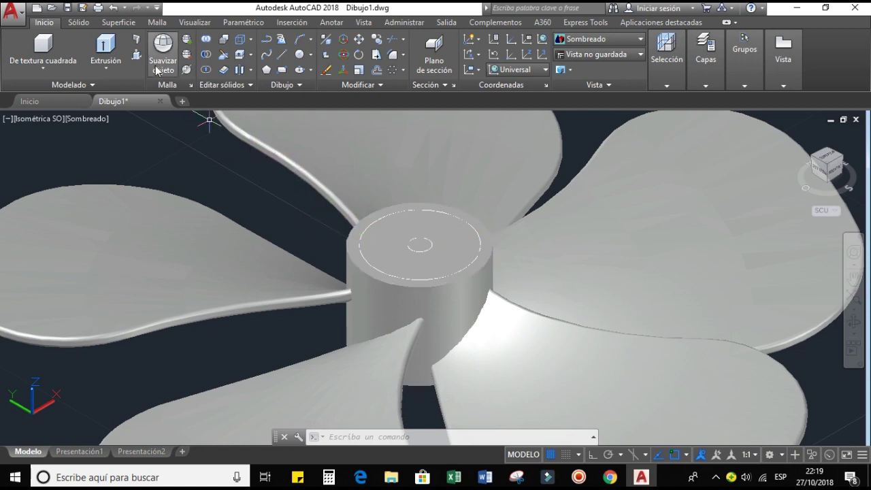
Extrude the 0.3-radius circle on the hub top into a thin rod
{"action": "left_click", "coordinate": [106, 45]}
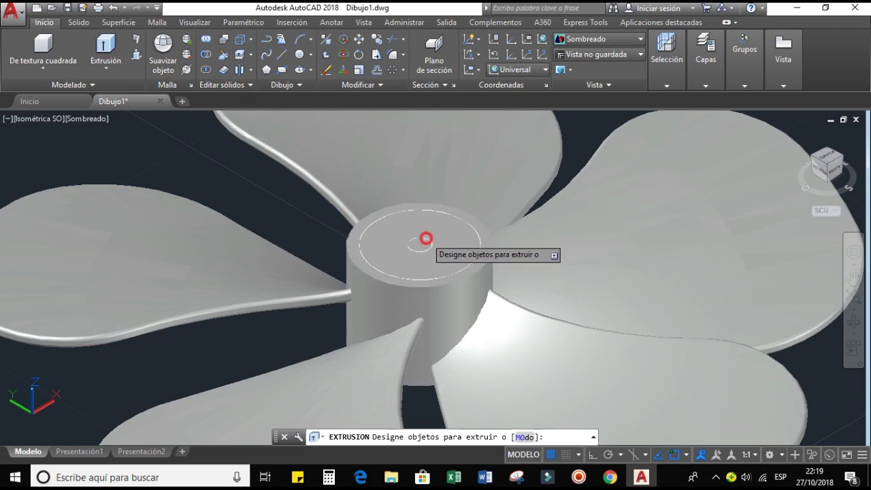
{"action": "left_click", "coordinate": [425, 237]}
{"action": "key", "text": "Return"}
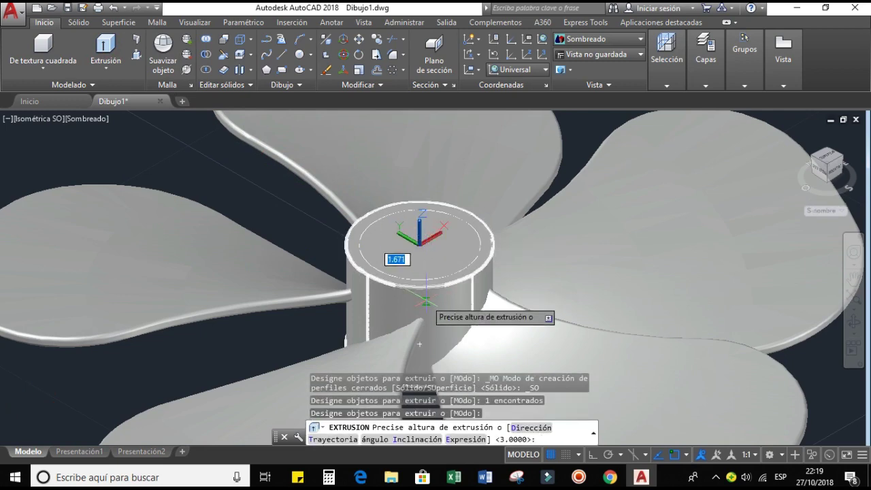
{"action": "scroll", "coordinate": [419, 345], "scroll_direction": "down", "scroll_amount": 3}
{"action": "key", "text": "Escape"}
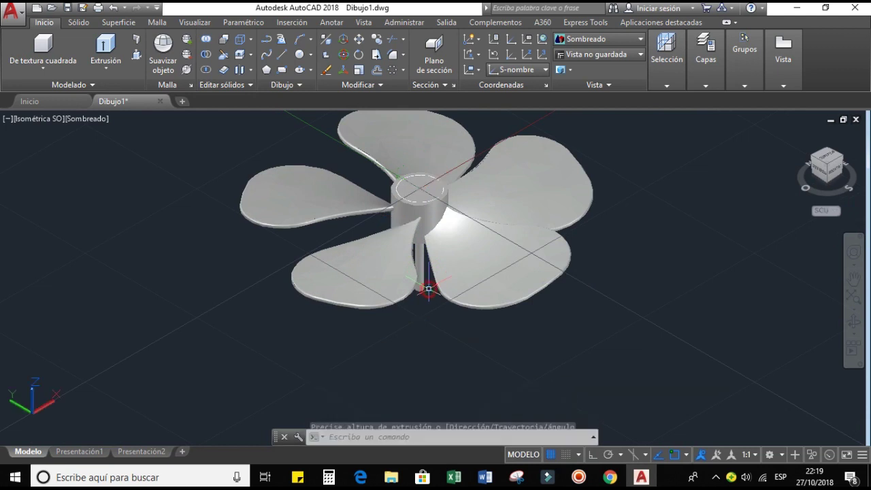
Subtract the thin rod from the hub cylinder to leave a central hole
{"action": "left_click", "coordinate": [206, 57]}
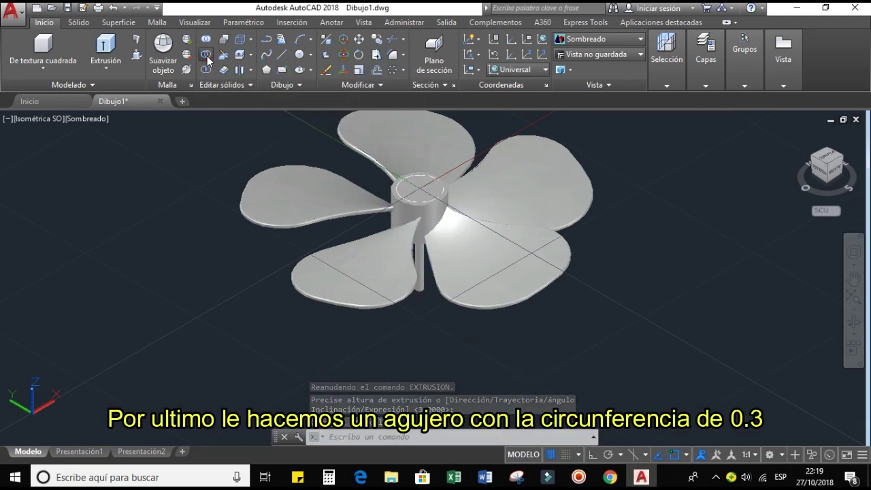
{"action": "left_click", "coordinate": [438, 204]}
{"action": "left_click", "coordinate": [438, 205]}
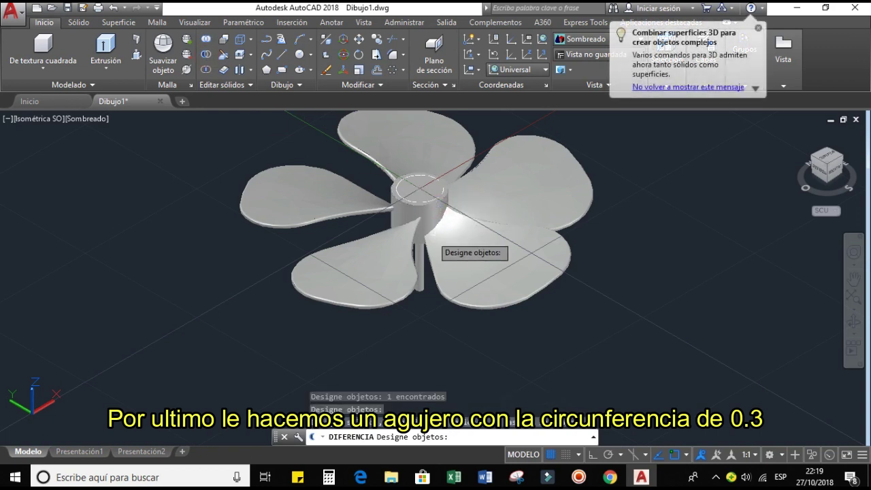
{"action": "key", "text": "Return"}
{"action": "left_click", "coordinate": [419, 263]}
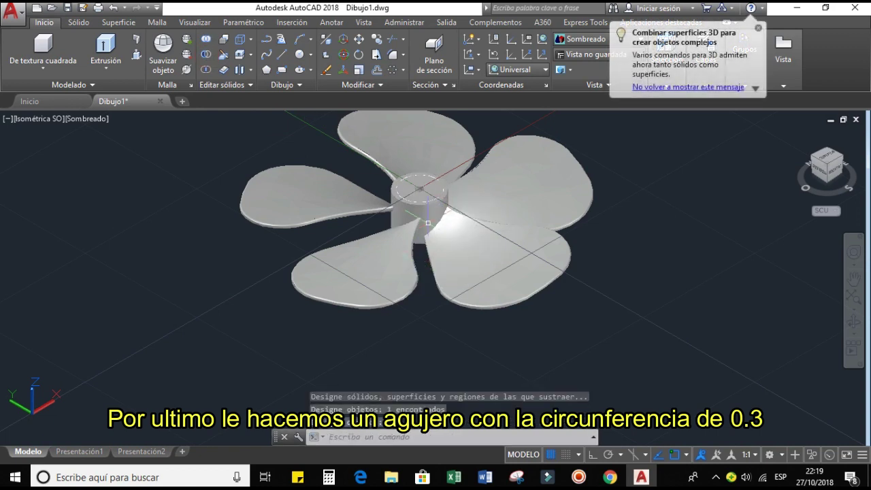
{"action": "key", "text": "Return"}
{"action": "scroll", "coordinate": [418, 180], "scroll_direction": "up", "scroll_amount": 6}
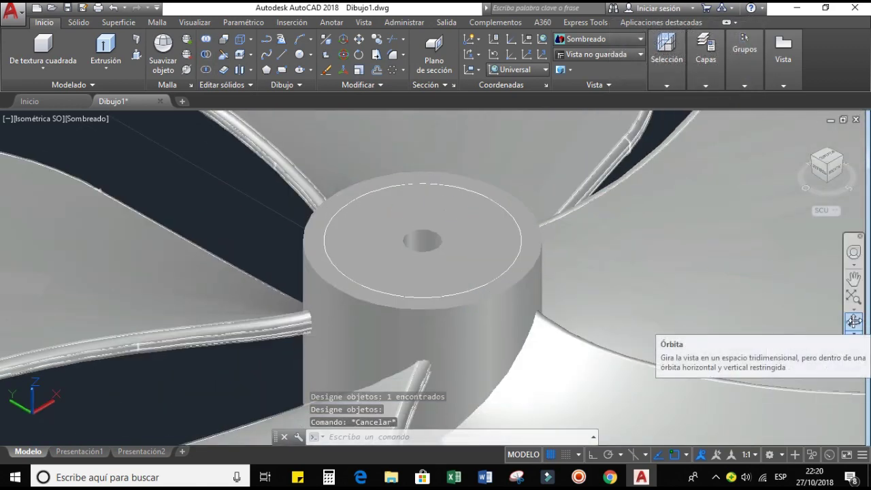
{"action": "left_click", "coordinate": [860, 321]}
{"action": "mouse_move", "coordinate": [516, 282]}
{"action": "left_mouse_down"}
{"action": "mouse_move", "coordinate": [516, 324]}
{"action": "mouse_move", "coordinate": [537, 377]}
{"action": "mouse_move", "coordinate": [523, 273]}
{"action": "left_mouse_up"}
{"action": "key", "text": "Escape"}
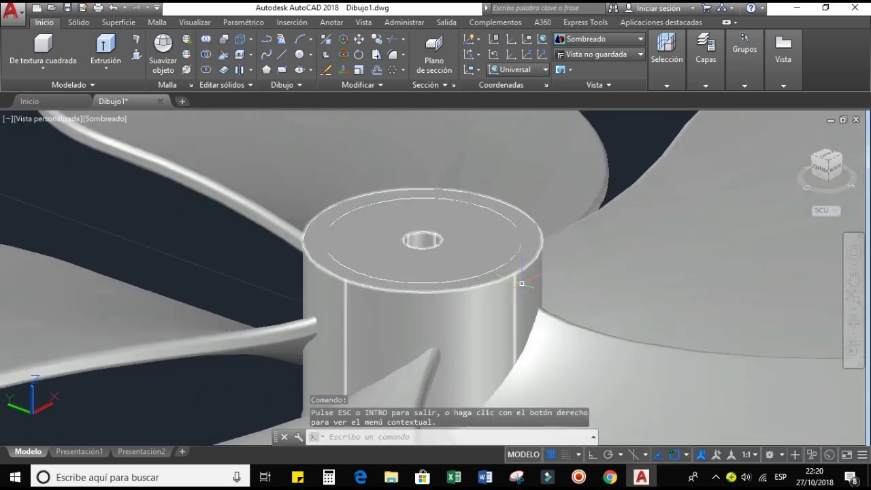
{"action": "scroll", "coordinate": [524, 279], "scroll_direction": "down", "scroll_amount": 5}
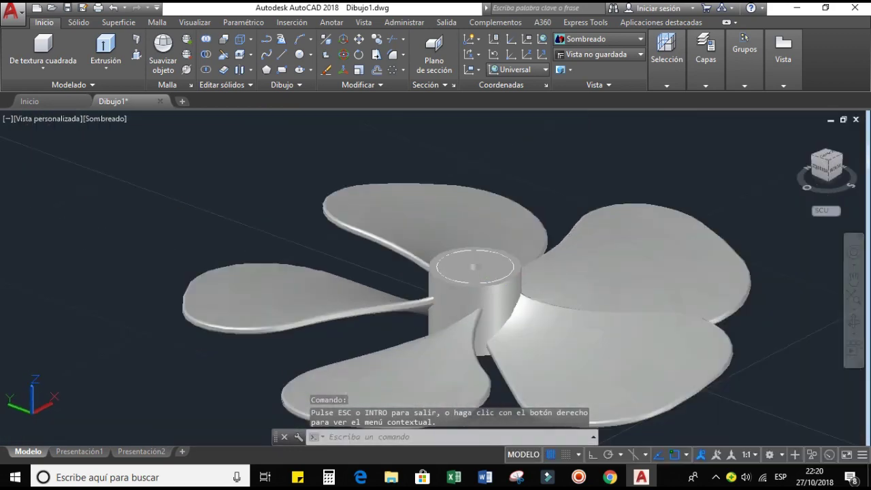
{"action": "left_click", "coordinate": [101, 119]}
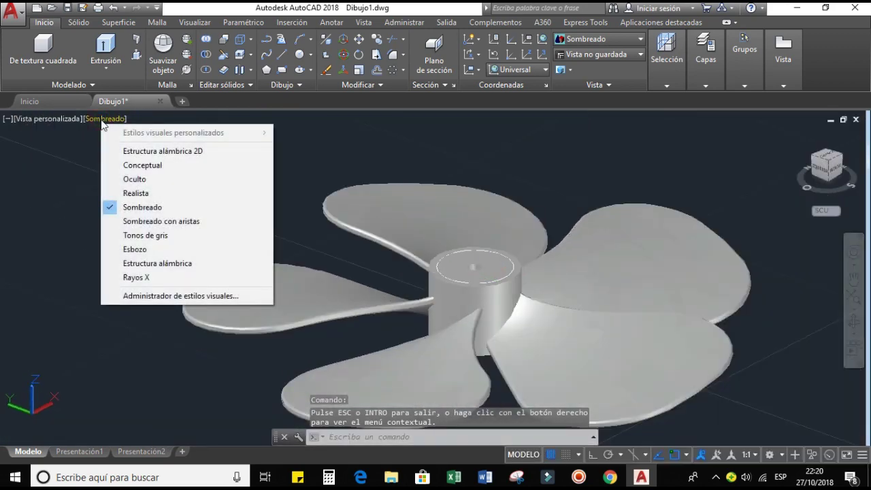
{"action": "left_click", "coordinate": [158, 150]}
{"action": "scroll", "coordinate": [516, 293], "scroll_direction": "up", "scroll_amount": 2}
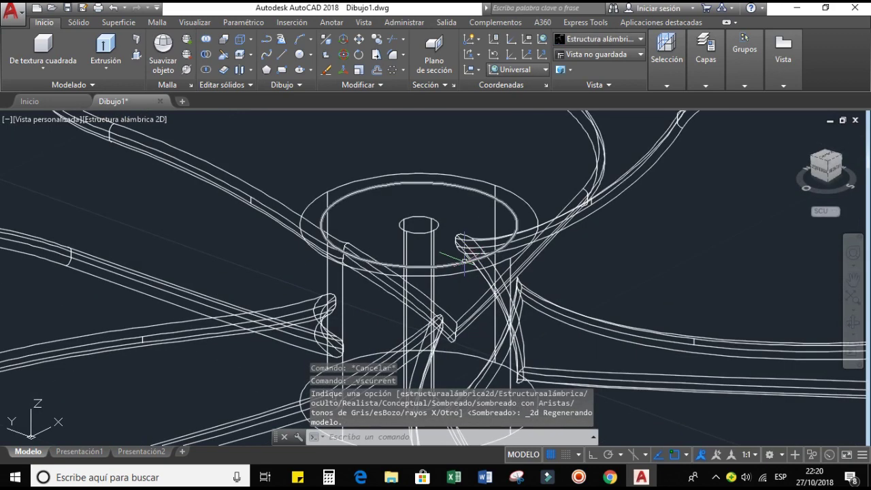
{"action": "scroll", "coordinate": [467, 261], "scroll_direction": "down", "scroll_amount": 1}
{"action": "key", "text": "Escape"}
{"action": "scroll", "coordinate": [490, 272], "scroll_direction": "down", "scroll_amount": 3}
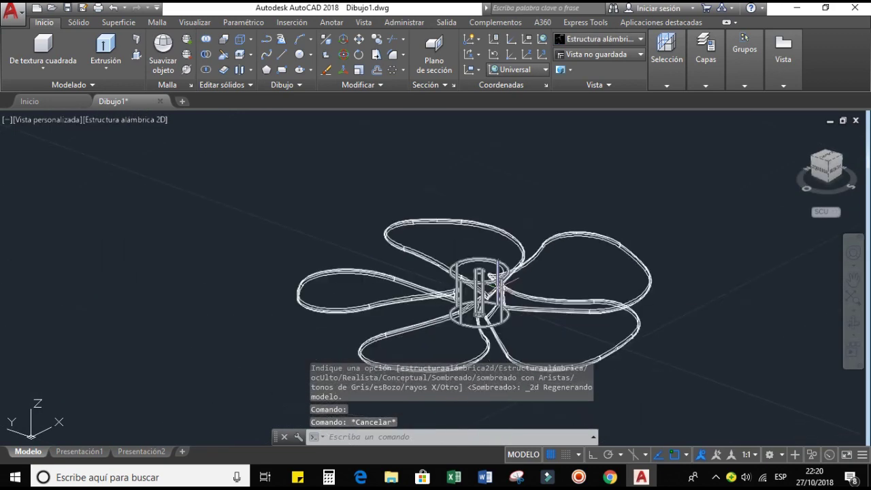
{"action": "scroll", "coordinate": [505, 277], "scroll_direction": "up", "scroll_amount": 3}
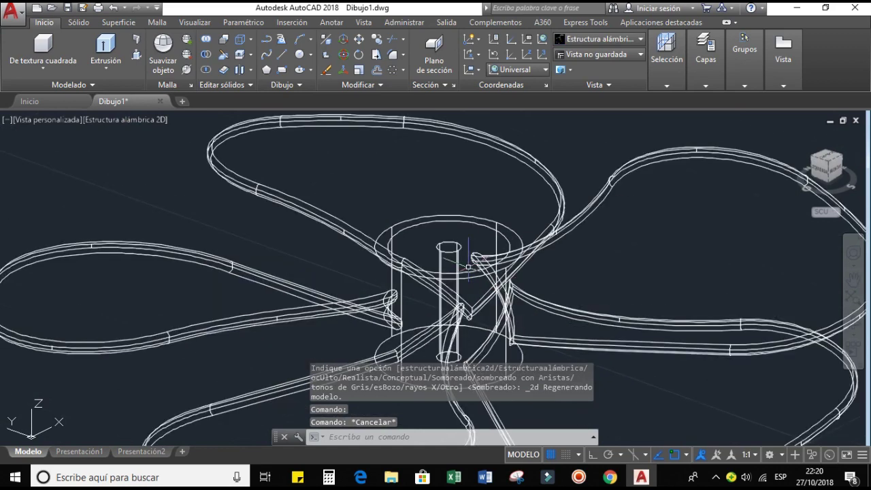
{"action": "scroll", "coordinate": [468, 267], "scroll_direction": "up", "scroll_amount": 2}
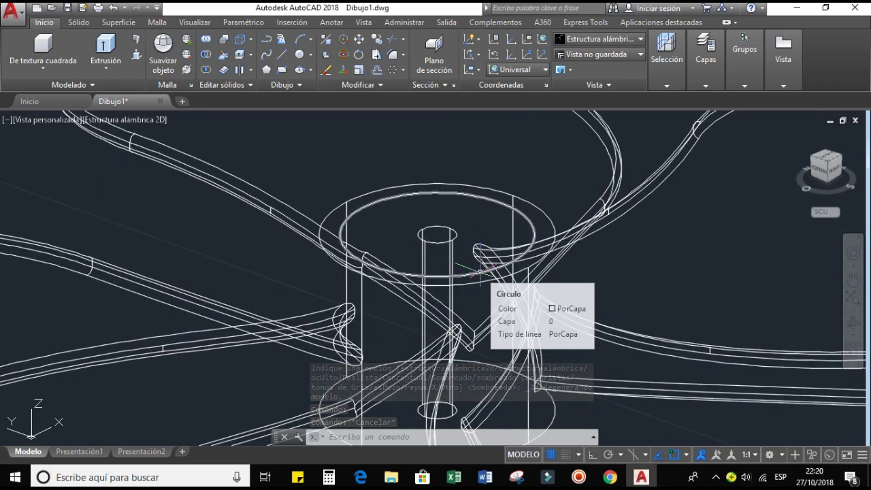
{"action": "left_click", "coordinate": [489, 276]}
{"action": "scroll", "coordinate": [491, 279], "scroll_direction": "down", "scroll_amount": 2}
{"action": "scroll", "coordinate": [490, 279], "scroll_direction": "up", "scroll_amount": 2}
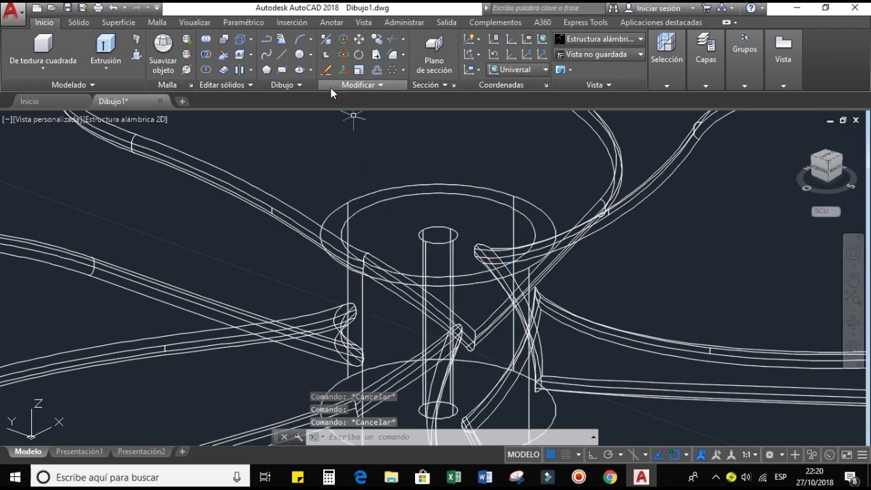
Extrude the hub's inner top circle to a height of 2
{"action": "left_click", "coordinate": [112, 52]}
{"action": "left_click", "coordinate": [472, 273]}
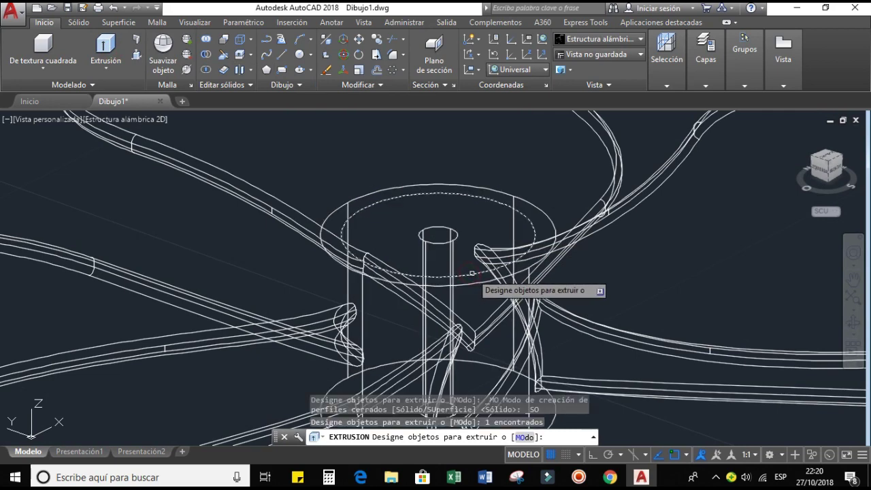
{"action": "key", "text": "Return"}
{"action": "type", "text": "2"}
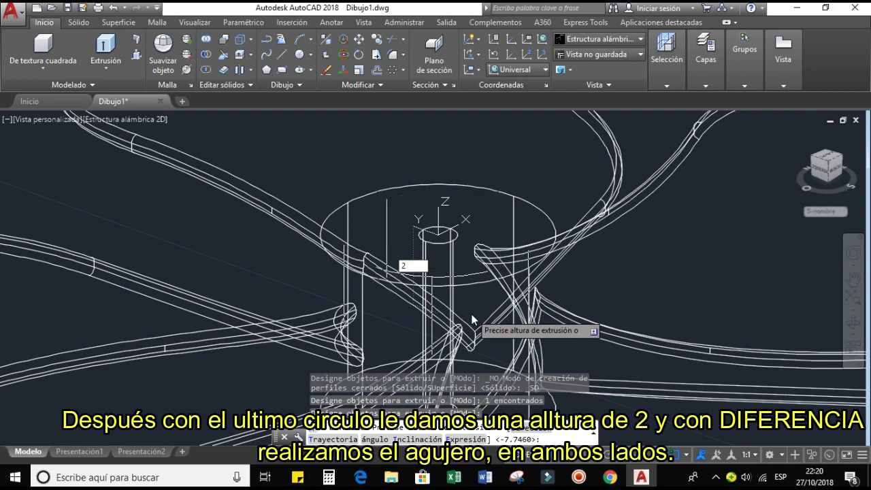
{"action": "key", "text": "Return"}
{"action": "scroll", "coordinate": [472, 313], "scroll_direction": "down", "scroll_amount": 5}
{"action": "scroll", "coordinate": [469, 314], "scroll_direction": "up", "scroll_amount": 4}
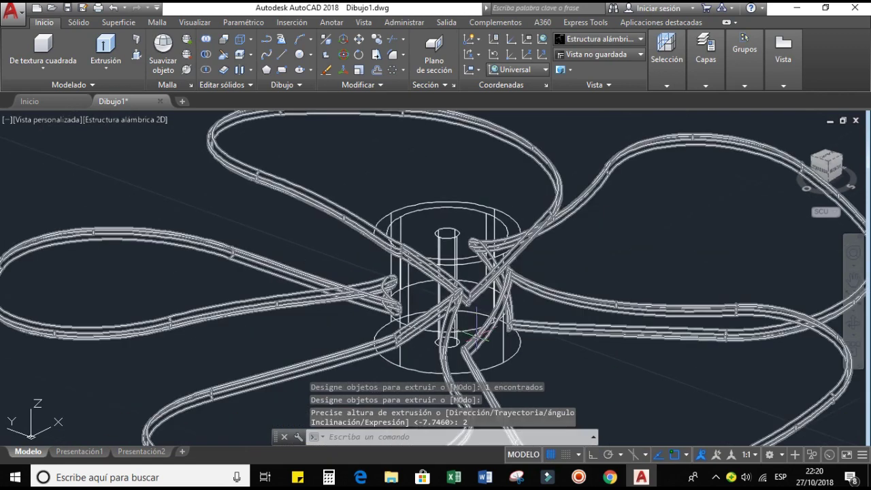
Delete the height-2 extrusion and undo back to the original circle
{"action": "left_click", "coordinate": [469, 328]}
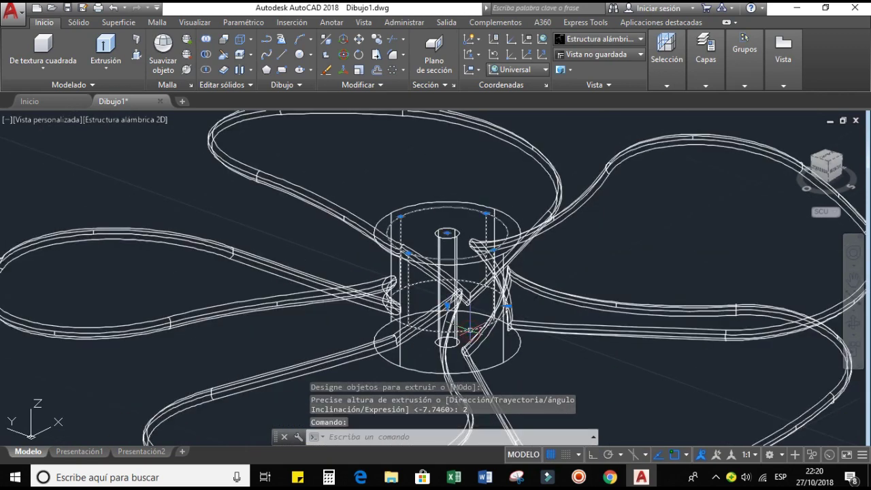
{"action": "key", "text": "Delete"}
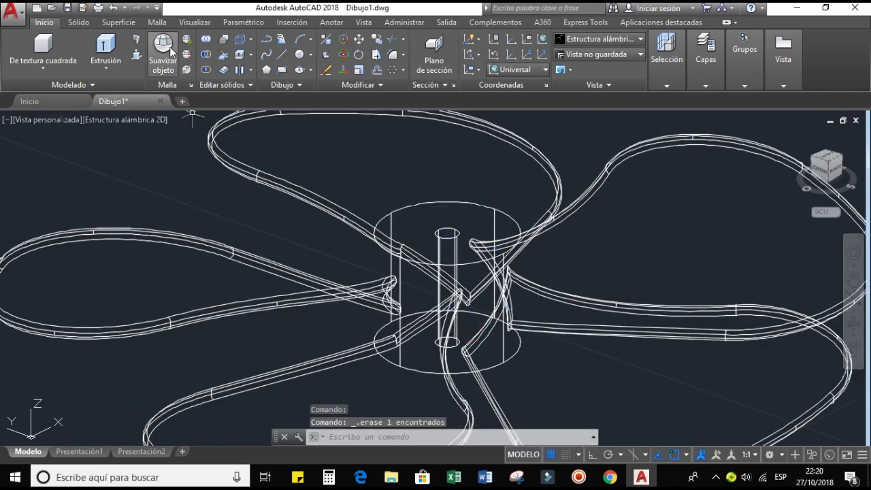
{"action": "key", "text": "ctrl+z"}
{"action": "key", "text": "ctrl+z"}
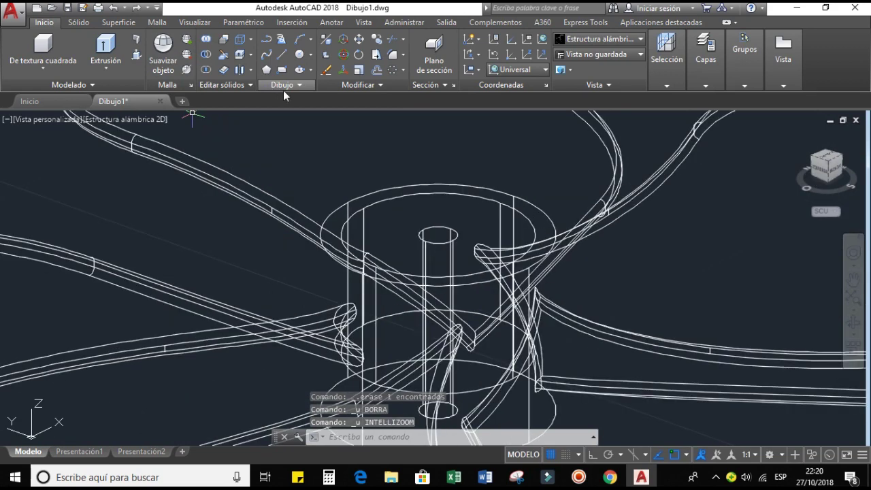
{"action": "key", "text": "ctrl+z"}
{"action": "scroll", "coordinate": [410, 308], "scroll_direction": "down", "scroll_amount": 5}
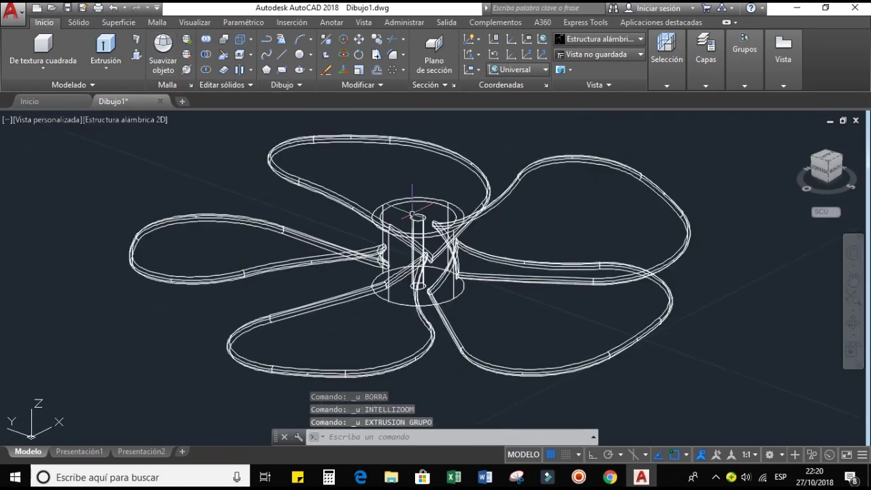
{"action": "scroll", "coordinate": [413, 216], "scroll_direction": "up", "scroll_amount": 5}
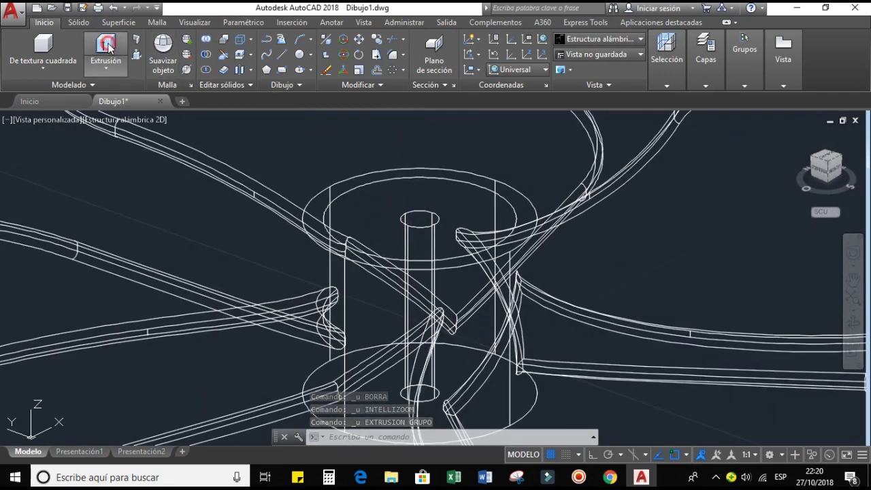
Extrude the circle on top of the hub to a height of 1
{"action": "left_click", "coordinate": [122, 60]}
{"action": "left_click", "coordinate": [458, 258]}
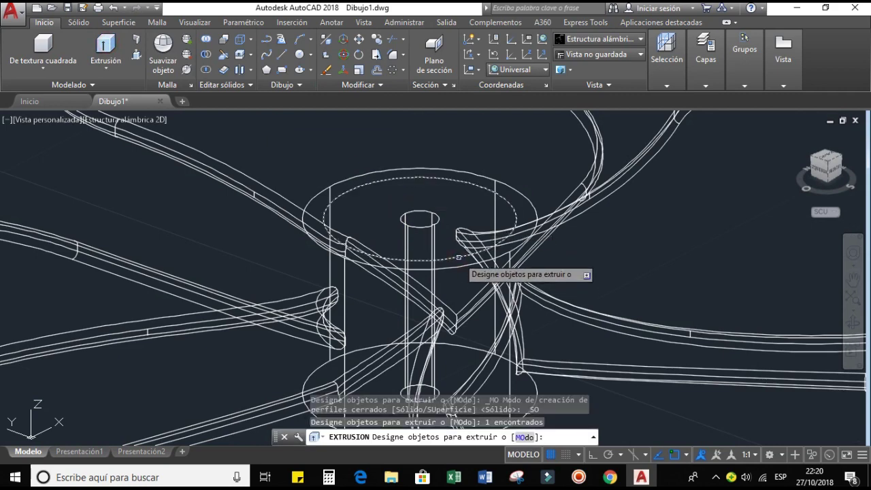
{"action": "key", "text": "Return"}
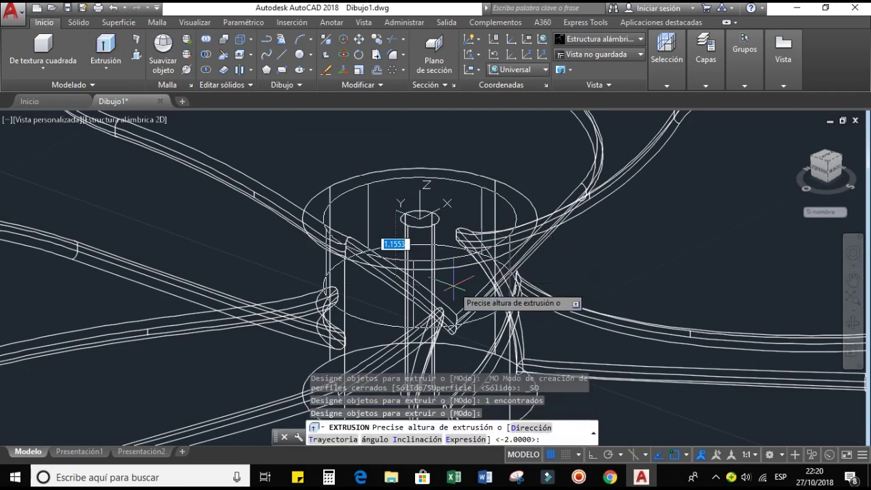
{"action": "type", "text": "1"}
{"action": "key", "text": "Return"}
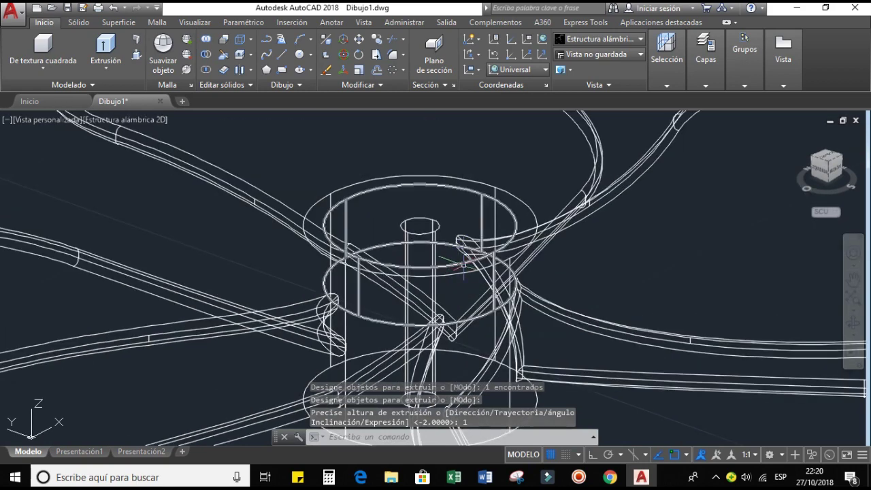
{"action": "scroll", "coordinate": [463, 263], "scroll_direction": "down", "scroll_amount": 5}
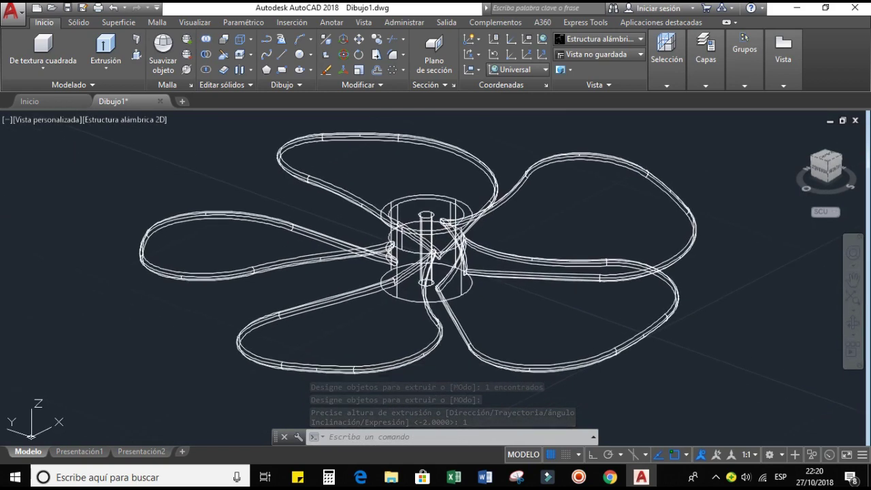
{"action": "scroll", "coordinate": [423, 270], "scroll_direction": "up", "scroll_amount": 4}
{"action": "scroll", "coordinate": [424, 270], "scroll_direction": "up", "scroll_amount": 2}
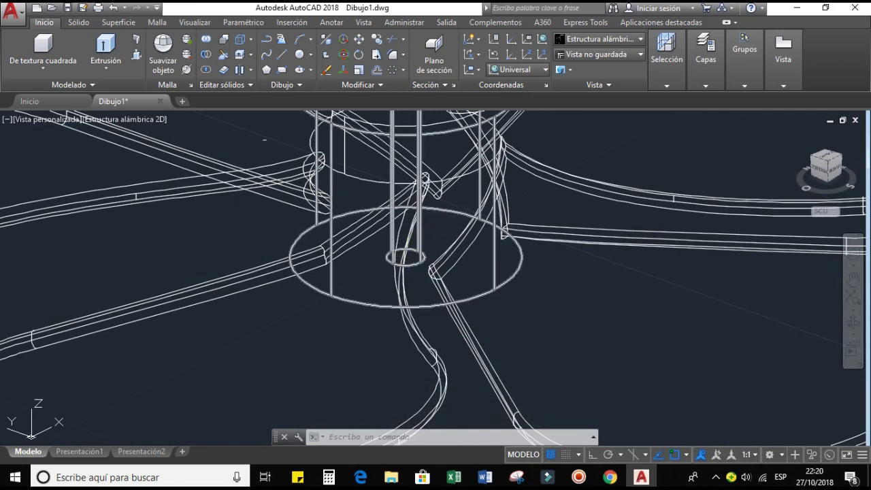
Draw a 1.5-radius circle centred on the small central hole
{"action": "left_click", "coordinate": [301, 57]}
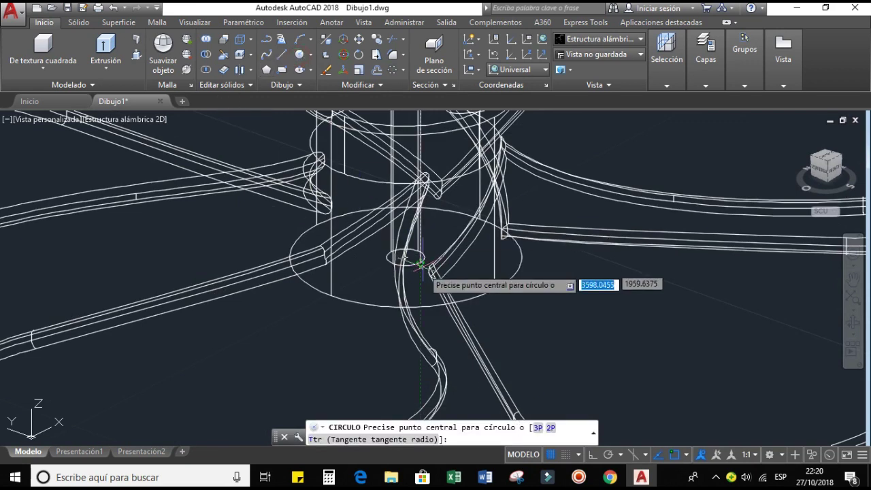
{"action": "left_click", "coordinate": [406, 256]}
{"action": "type", "text": "1.5"}
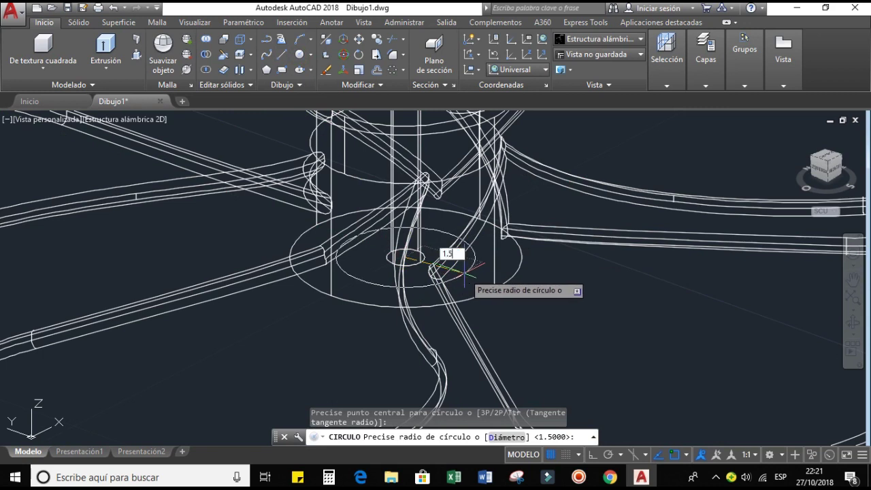
{"action": "key", "text": "Return"}
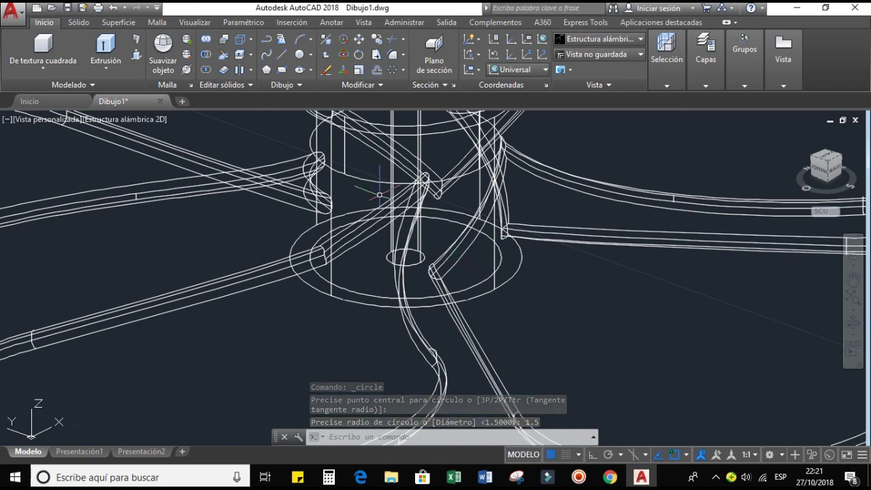
Extrude the new circle 1 unit tall and zoom to fit the drawing
{"action": "left_click", "coordinate": [117, 49]}
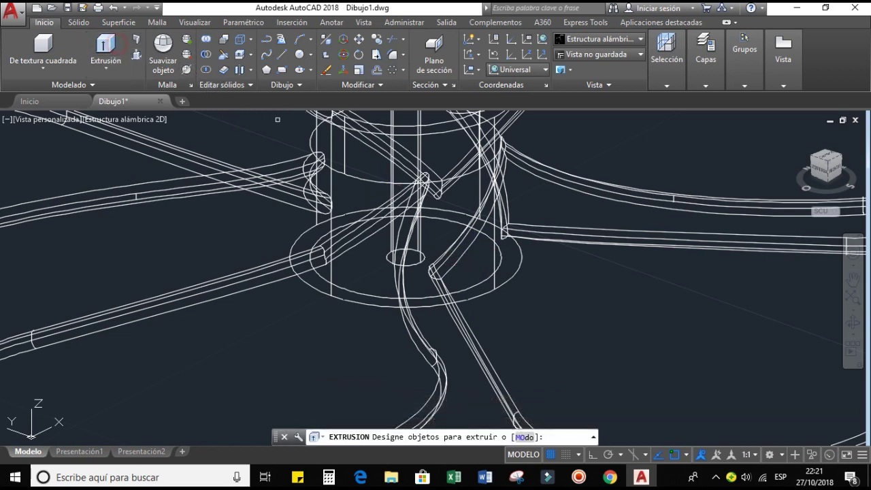
{"action": "left_click", "coordinate": [474, 285]}
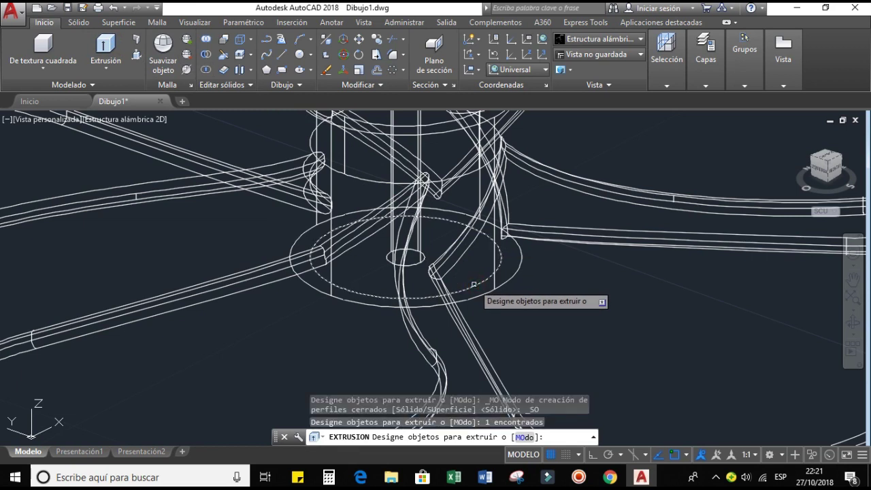
{"action": "key", "text": "Return"}
{"action": "type", "text": "1"}
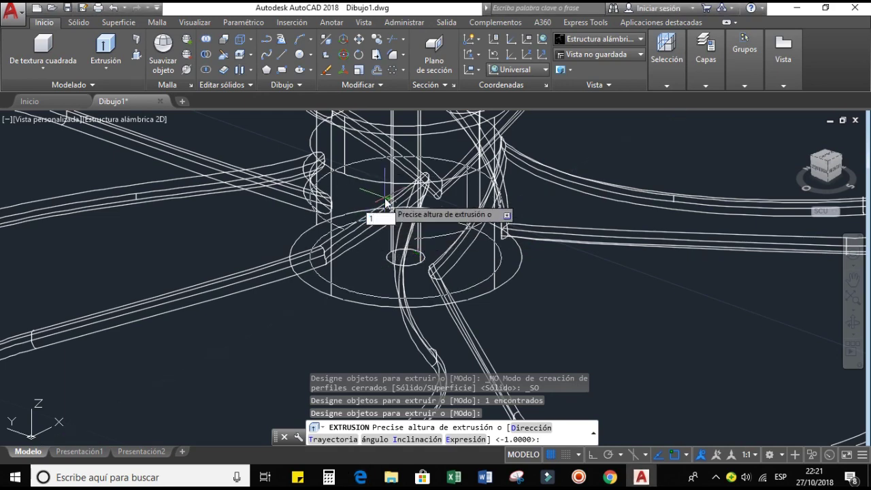
{"action": "key", "text": "Return"}
{"action": "middle_click", "coordinate": [421, 237]}
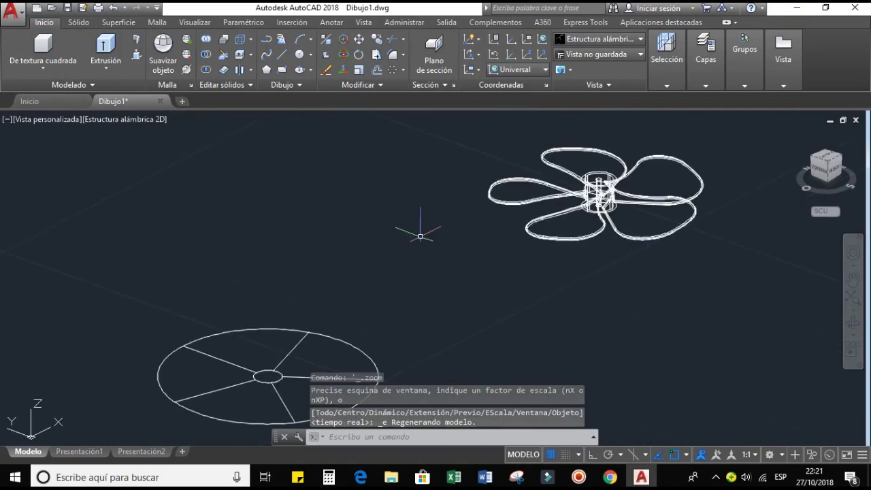
Switch the visual style to shaded display
{"action": "scroll", "coordinate": [599, 191], "scroll_direction": "up", "scroll_amount": 5}
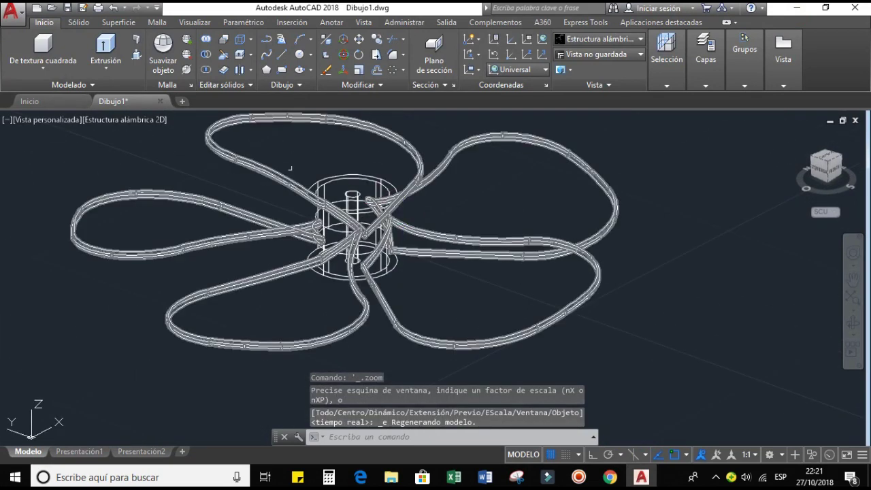
{"action": "left_click", "coordinate": [143, 120]}
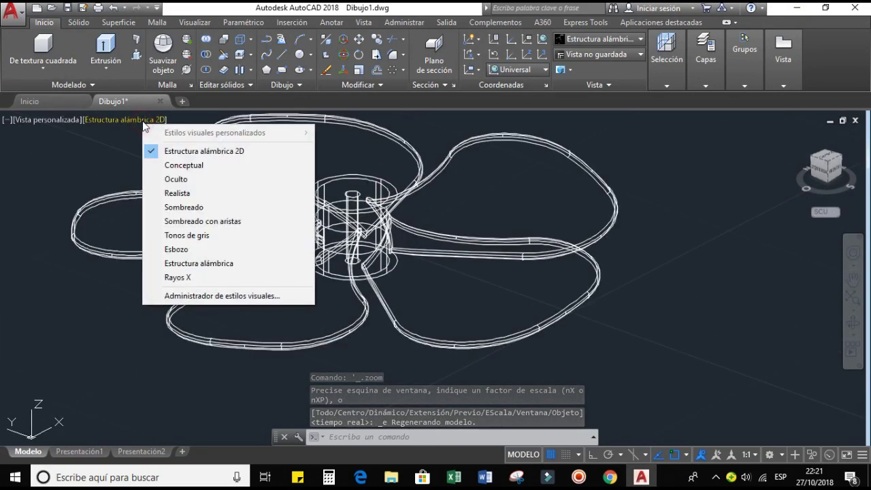
{"action": "left_click", "coordinate": [186, 211]}
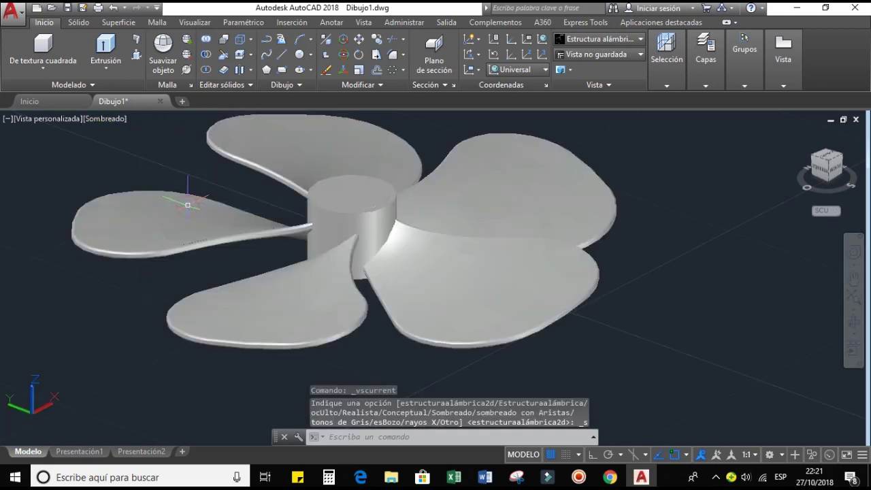
{"action": "scroll", "coordinate": [340, 177], "scroll_direction": "up", "scroll_amount": 2}
{"action": "scroll", "coordinate": [376, 198], "scroll_direction": "up", "scroll_amount": 2}
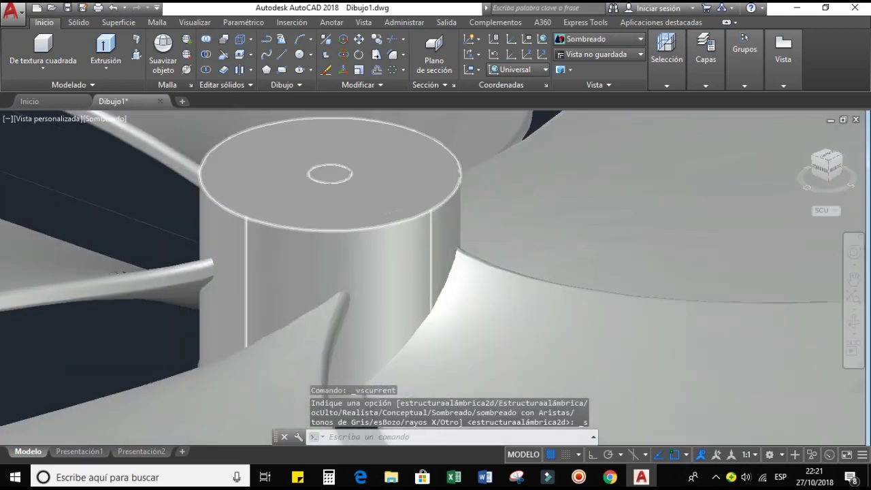
{"action": "scroll", "coordinate": [376, 198], "scroll_direction": "down", "scroll_amount": 2}
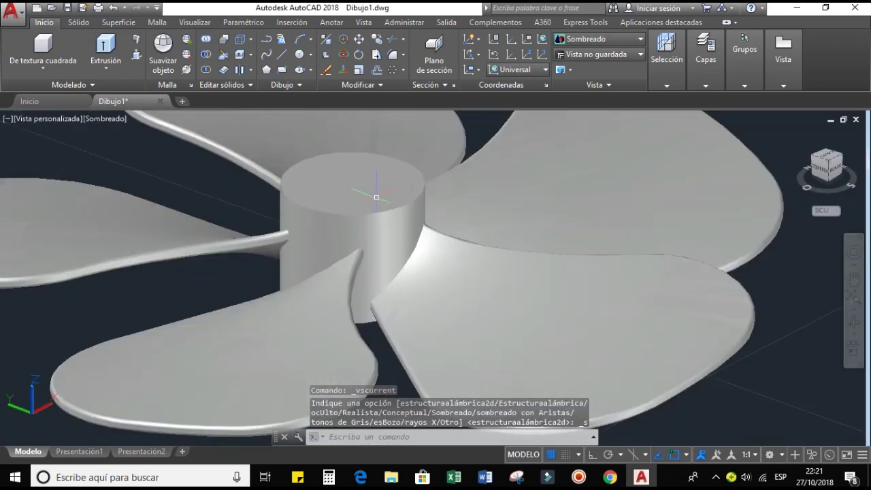
Subtract the inner 1.5-radius cylinder from the hub cylinder
{"action": "left_click", "coordinate": [206, 54]}
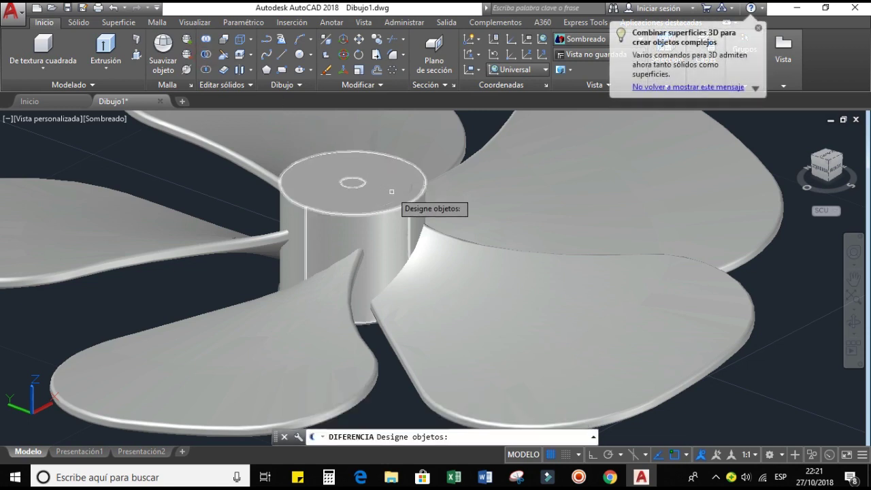
{"action": "left_click", "coordinate": [410, 204]}
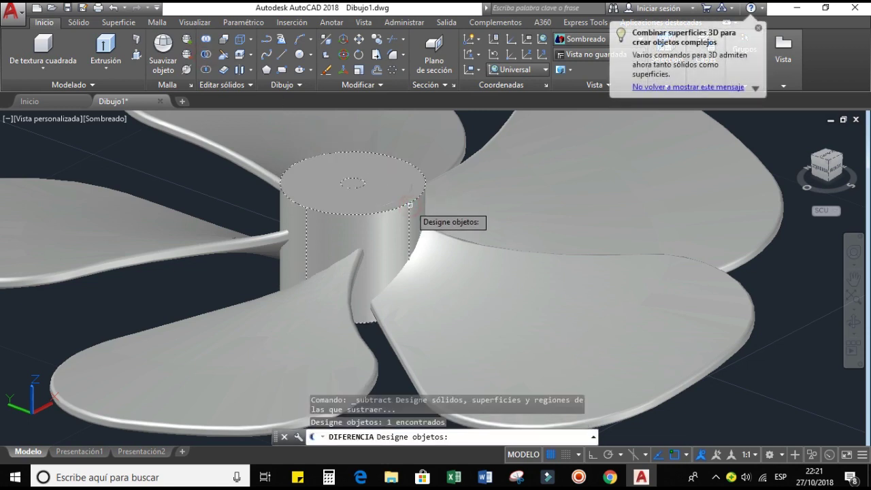
{"action": "key", "text": "Return"}
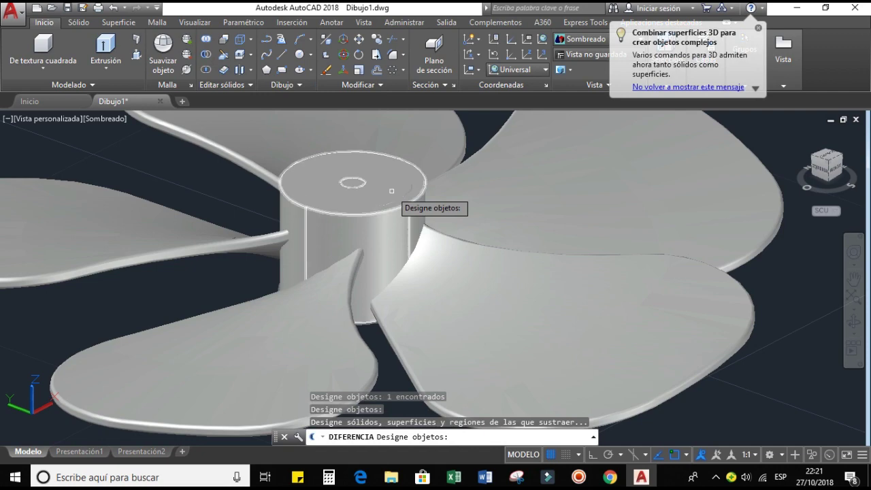
{"action": "left_click", "coordinate": [392, 192]}
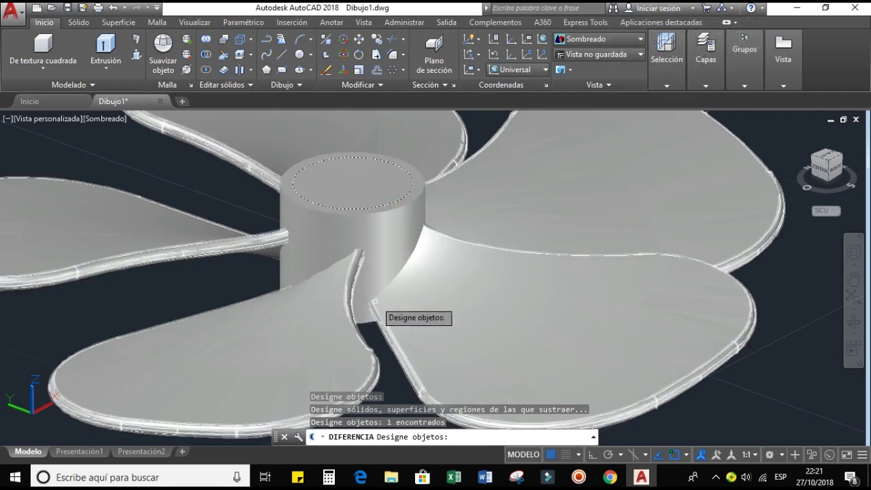
{"action": "key", "text": "Return"}
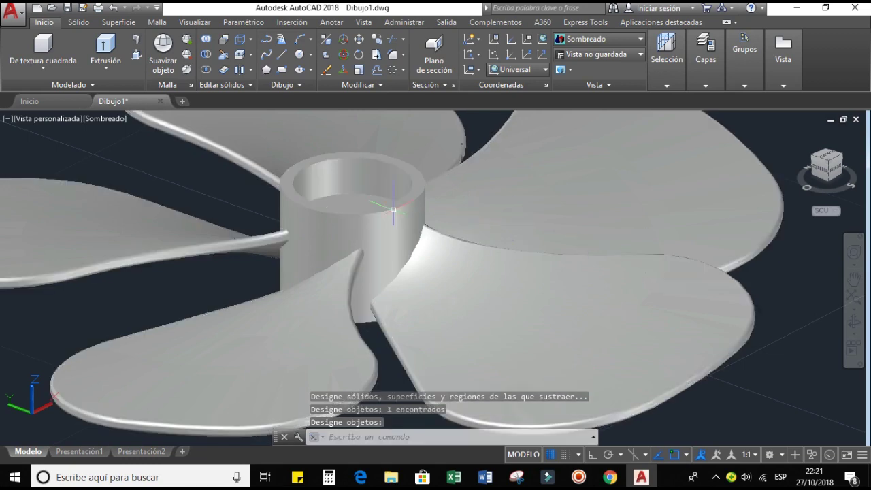
{"action": "scroll", "coordinate": [394, 210], "scroll_direction": "up", "scroll_amount": 2}
{"action": "scroll", "coordinate": [408, 197], "scroll_direction": "down", "scroll_amount": 3}
{"action": "scroll", "coordinate": [446, 195], "scroll_direction": "down", "scroll_amount": 2}
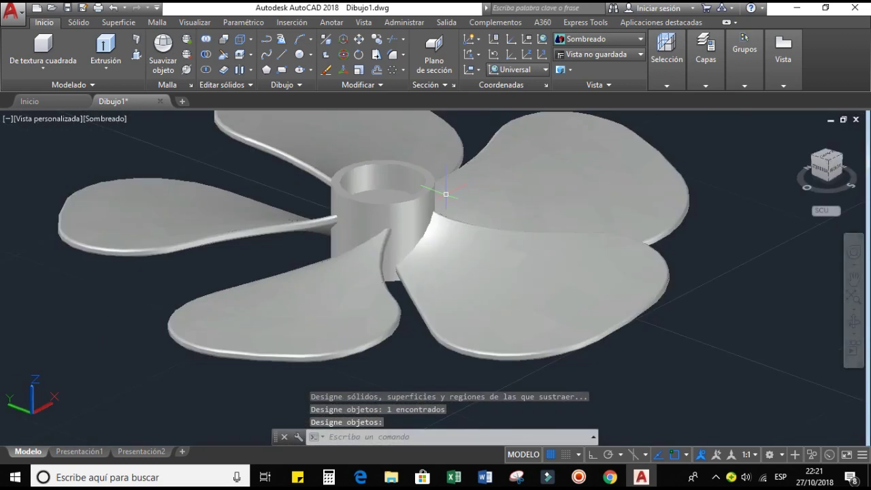
Orbit to view the hub's underside, then subtract the thin central cylinder from the hub
{"action": "left_click", "coordinate": [854, 320]}
{"action": "left_click_drag", "start_coordinate": [408, 233], "coordinate": [402, 145]}
{"action": "key", "text": "Escape"}
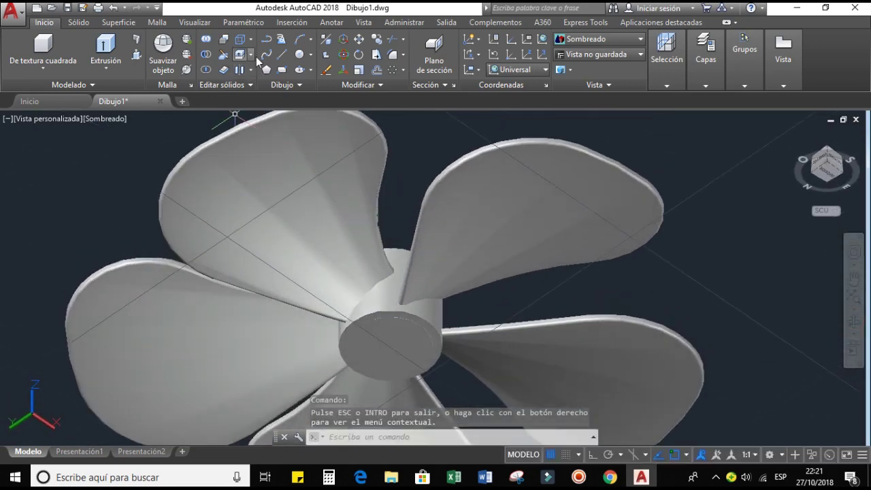
{"action": "left_click", "coordinate": [206, 59]}
{"action": "left_click", "coordinate": [424, 314]}
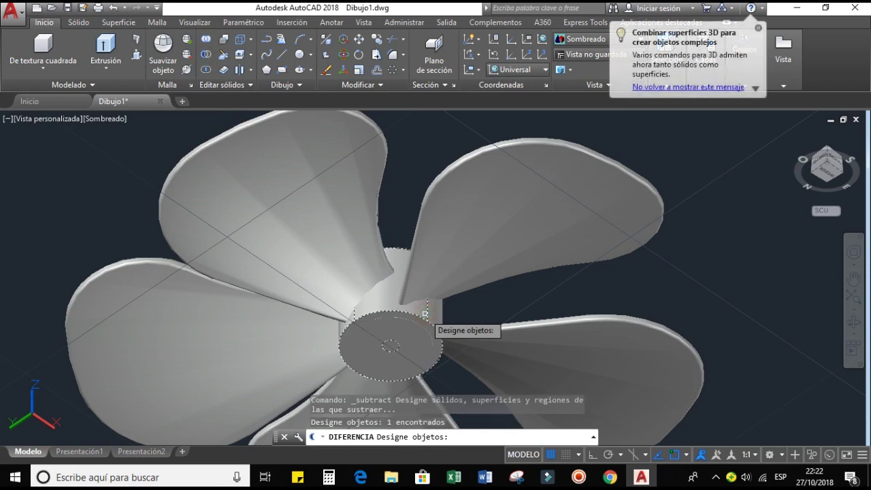
{"action": "key", "text": "Return"}
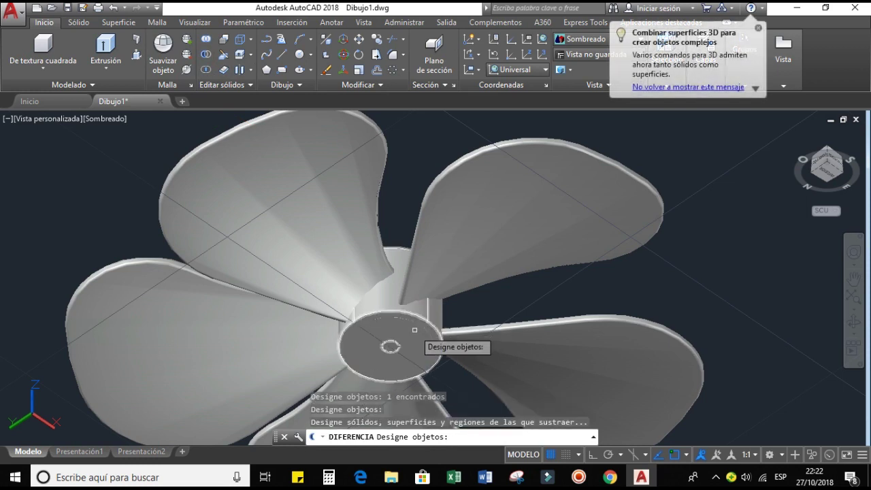
{"action": "left_click", "coordinate": [412, 333]}
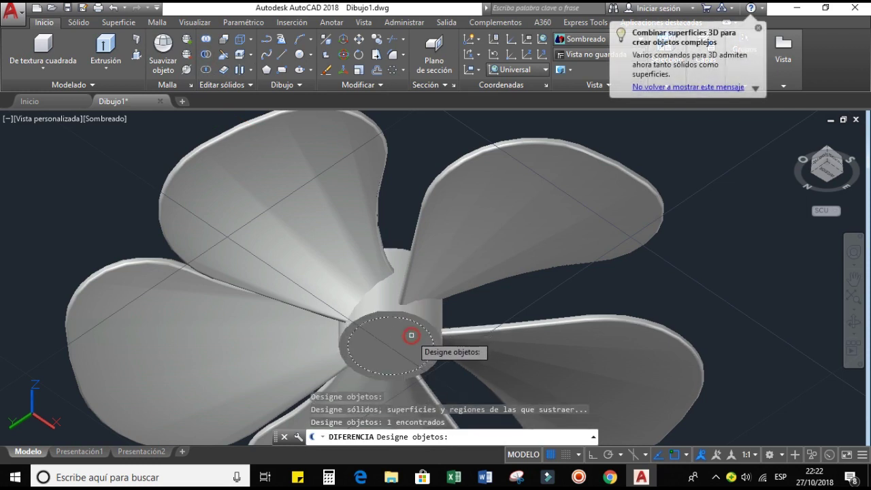
{"action": "key", "text": "Return"}
{"action": "key", "text": "Escape"}
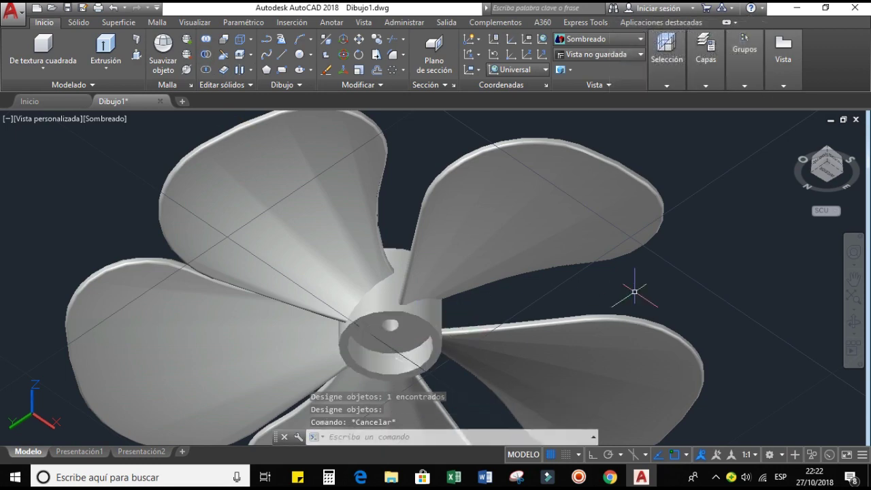
Orbit the fan to look down on the hub, then pan it to the centre of the view
{"action": "left_click", "coordinate": [854, 316]}
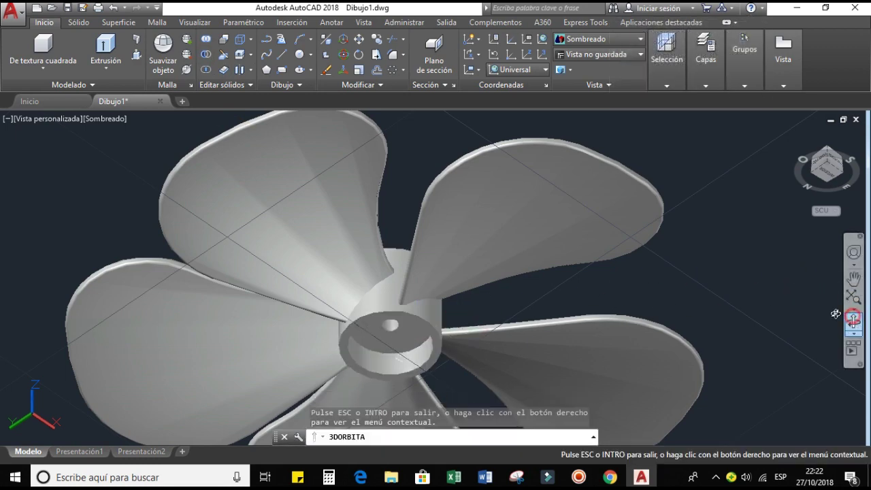
{"action": "left_click_drag", "start_coordinate": [452, 258], "coordinate": [495, 349]}
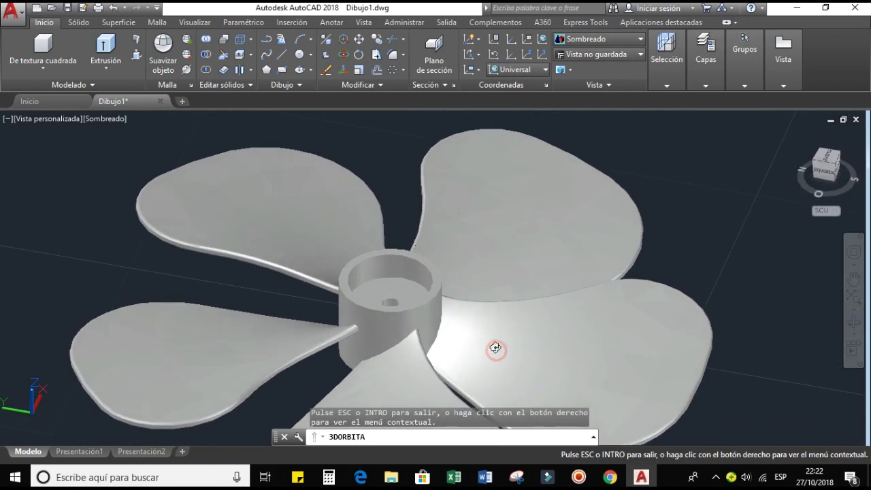
{"action": "scroll", "coordinate": [379, 330], "scroll_direction": "down", "scroll_amount": 5}
{"action": "mouse_move", "coordinate": [379, 331]}
{"action": "left_mouse_down"}
{"action": "mouse_move", "coordinate": [400, 325]}
{"action": "mouse_move", "coordinate": [391, 334]}
{"action": "mouse_move", "coordinate": [327, 317]}
{"action": "left_mouse_up"}
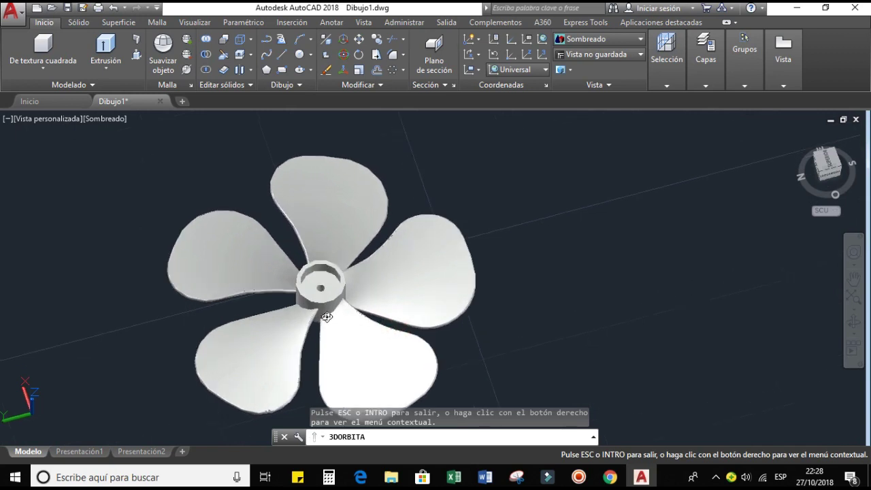
{"action": "key", "text": "Escape"}
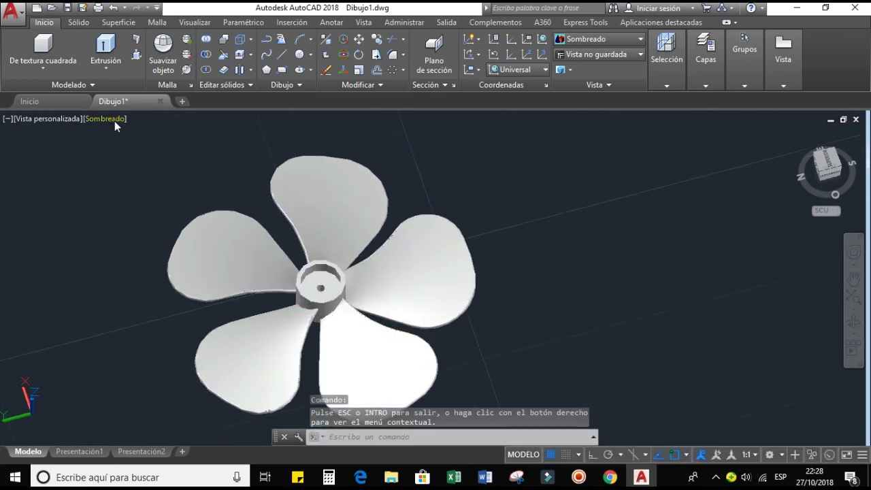
{"action": "middle_click_drag", "start_coordinate": [209, 230], "coordinate": [294, 183]}
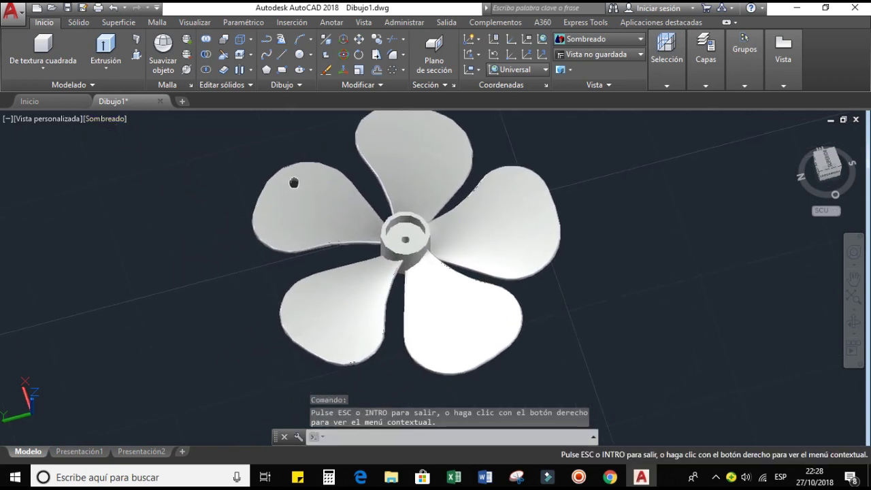
{"action": "key", "text": "Escape"}
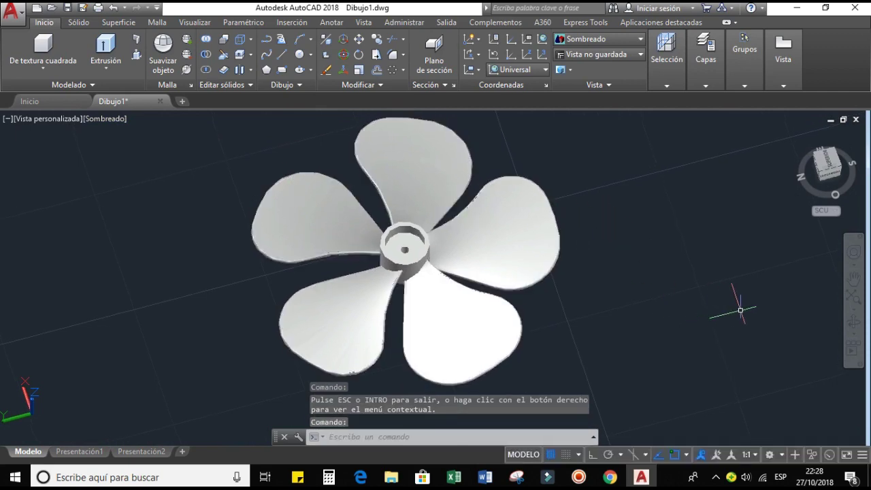
Orbit the fan again through edge-on and frontal views, zooming in closer
{"action": "left_click", "coordinate": [855, 323]}
{"action": "mouse_move", "coordinate": [483, 291]}
{"action": "left_mouse_down"}
{"action": "mouse_move", "coordinate": [435, 221]}
{"action": "mouse_move", "coordinate": [311, 179]}
{"action": "mouse_move", "coordinate": [290, 140]}
{"action": "mouse_move", "coordinate": [212, 145]}
{"action": "mouse_move", "coordinate": [179, 160]}
{"action": "mouse_move", "coordinate": [163, 184]}
{"action": "mouse_move", "coordinate": [424, 202]}
{"action": "mouse_move", "coordinate": [436, 266]}
{"action": "mouse_move", "coordinate": [417, 295]}
{"action": "mouse_move", "coordinate": [339, 297]}
{"action": "left_mouse_up"}
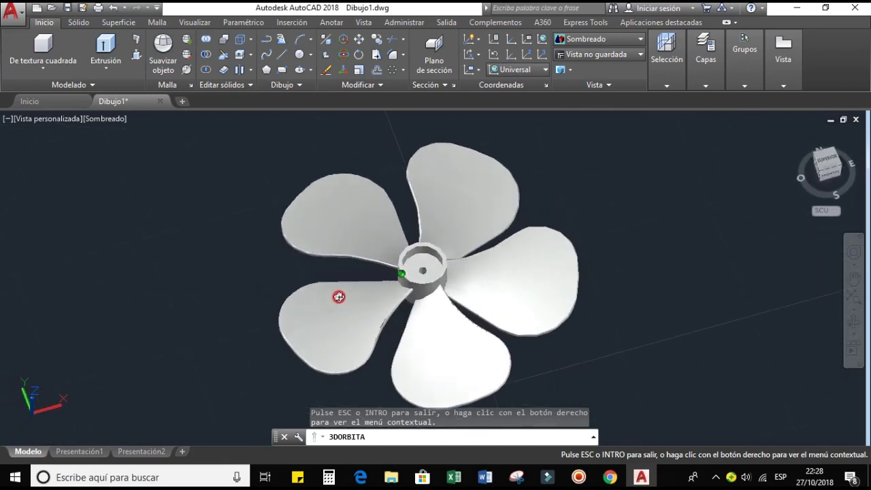
{"action": "mouse_move", "coordinate": [408, 277]}
{"action": "left_mouse_down"}
{"action": "mouse_move", "coordinate": [427, 286]}
{"action": "mouse_move", "coordinate": [451, 273]}
{"action": "mouse_move", "coordinate": [436, 279]}
{"action": "mouse_move", "coordinate": [440, 266]}
{"action": "mouse_move", "coordinate": [580, 219]}
{"action": "mouse_move", "coordinate": [426, 239]}
{"action": "mouse_move", "coordinate": [399, 255]}
{"action": "mouse_move", "coordinate": [323, 255]}
{"action": "mouse_move", "coordinate": [247, 220]}
{"action": "mouse_move", "coordinate": [436, 260]}
{"action": "mouse_move", "coordinate": [311, 249]}
{"action": "mouse_move", "coordinate": [414, 266]}
{"action": "mouse_move", "coordinate": [375, 273]}
{"action": "mouse_move", "coordinate": [367, 264]}
{"action": "mouse_move", "coordinate": [420, 266]}
{"action": "mouse_move", "coordinate": [379, 254]}
{"action": "mouse_move", "coordinate": [423, 271]}
{"action": "mouse_move", "coordinate": [417, 264]}
{"action": "mouse_move", "coordinate": [440, 286]}
{"action": "mouse_move", "coordinate": [529, 312]}
{"action": "left_mouse_up"}
{"action": "scroll", "coordinate": [521, 308], "scroll_direction": "up", "scroll_amount": 1}
{"action": "scroll", "coordinate": [504, 298], "scroll_direction": "up", "scroll_amount": 1}
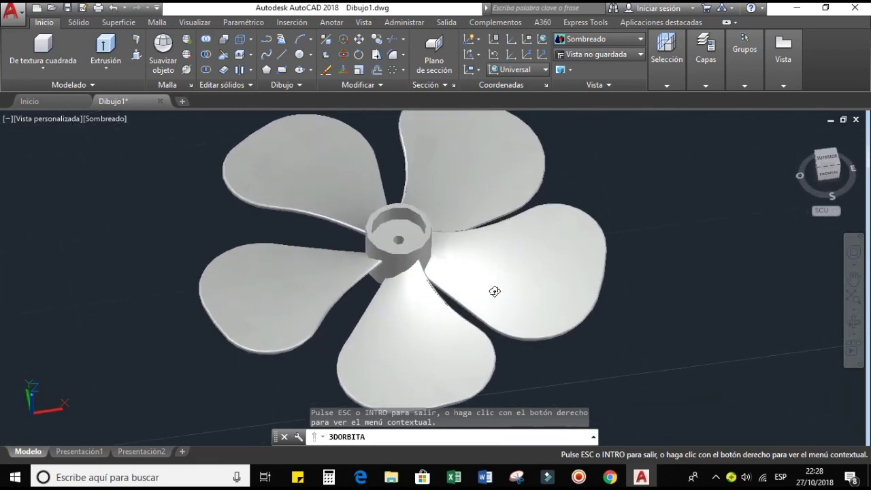
{"action": "scroll", "coordinate": [493, 290], "scroll_direction": "up", "scroll_amount": 1}
{"action": "mouse_move", "coordinate": [456, 272]}
{"action": "left_mouse_down"}
{"action": "mouse_move", "coordinate": [463, 291]}
{"action": "mouse_move", "coordinate": [473, 284]}
{"action": "left_mouse_up"}
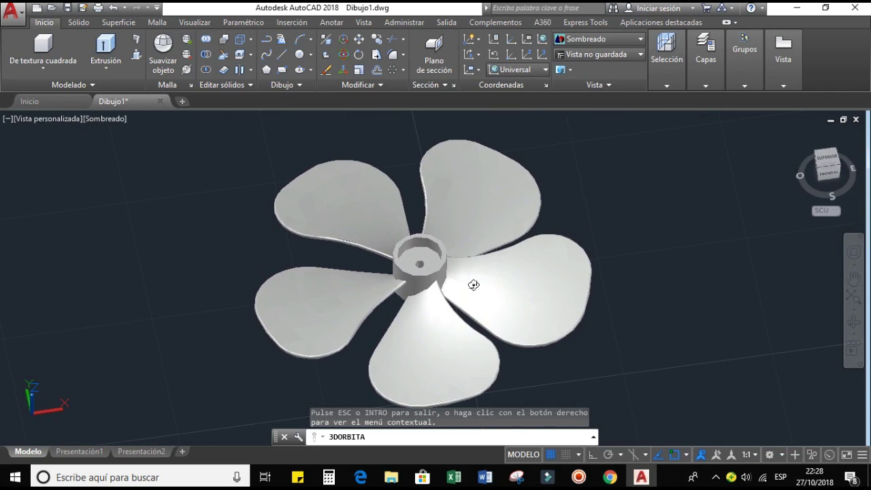
Switch to Órbita continua and flick the model so the fan keeps spinning
{"action": "left_click", "coordinate": [854, 332]}
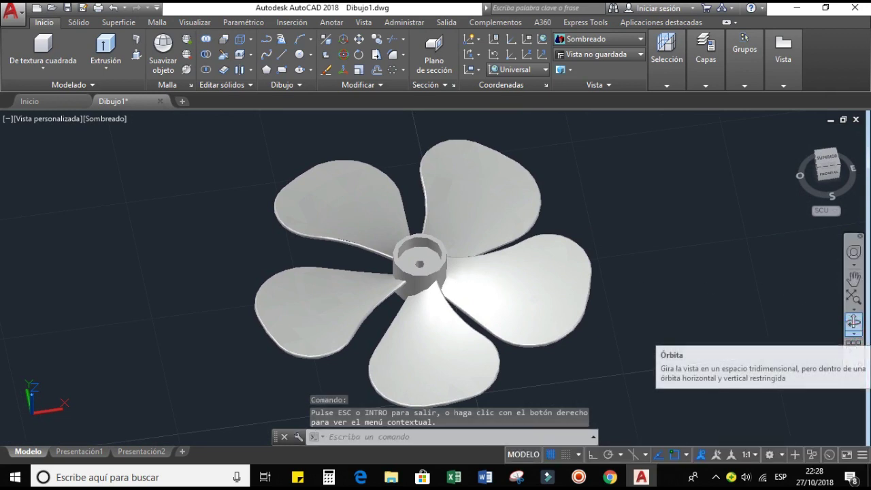
{"action": "left_click", "coordinate": [853, 333]}
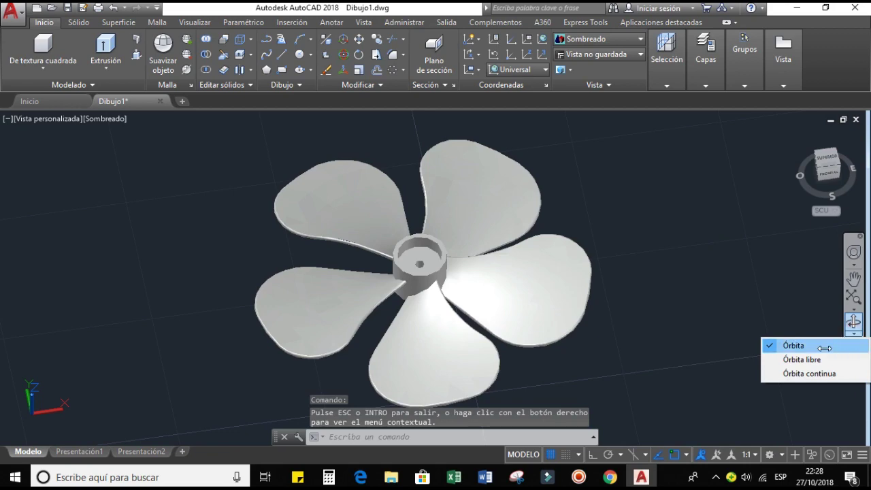
{"action": "left_click", "coordinate": [817, 373]}
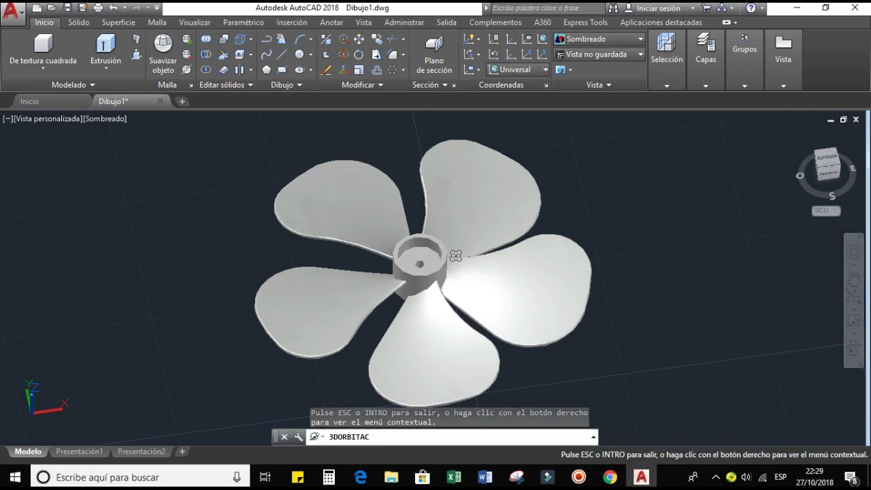
{"action": "left_click_drag", "start_coordinate": [456, 256], "coordinate": [535, 311]}
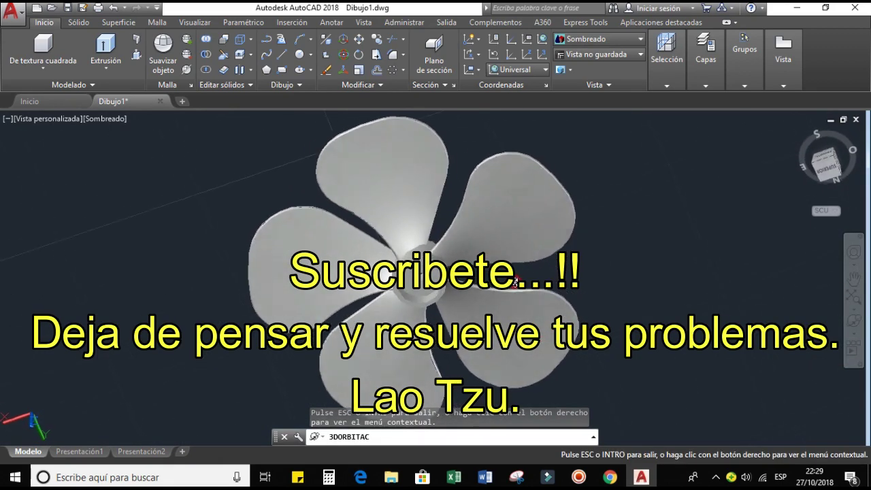